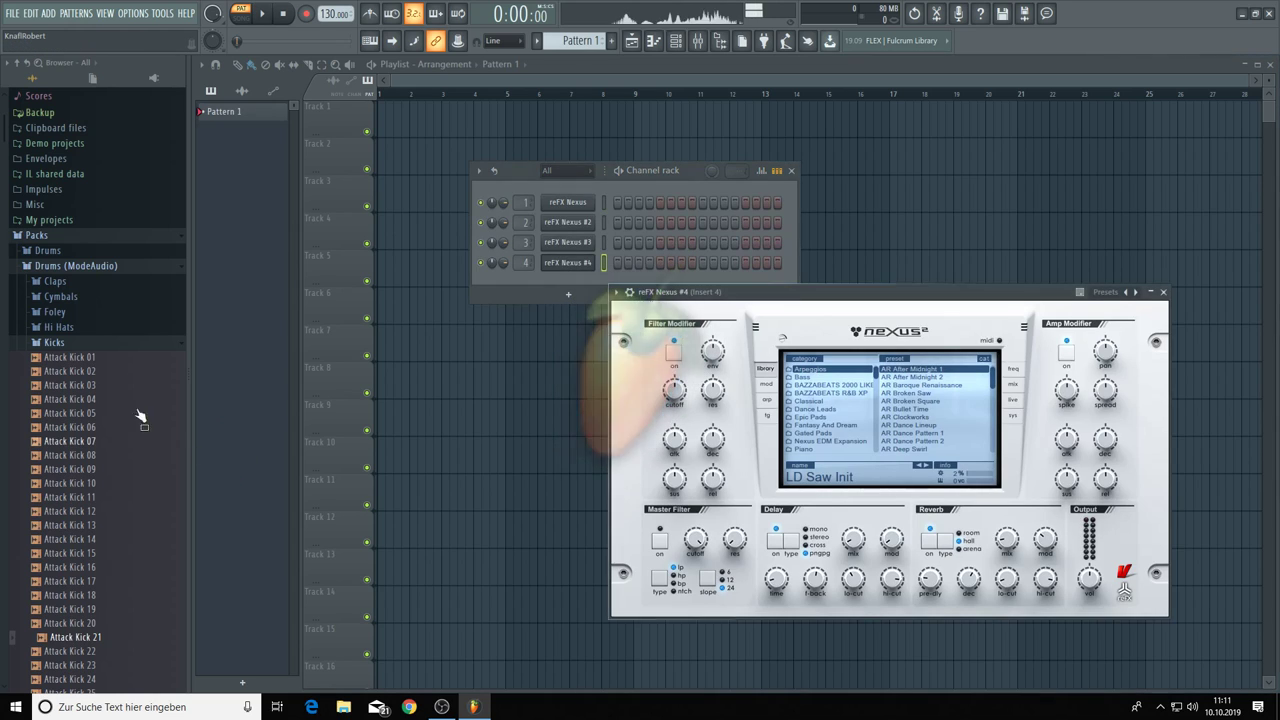
Collapse the Kicks and Drums (ModeAudio) folders in the sample browser.
left_click(36, 343)
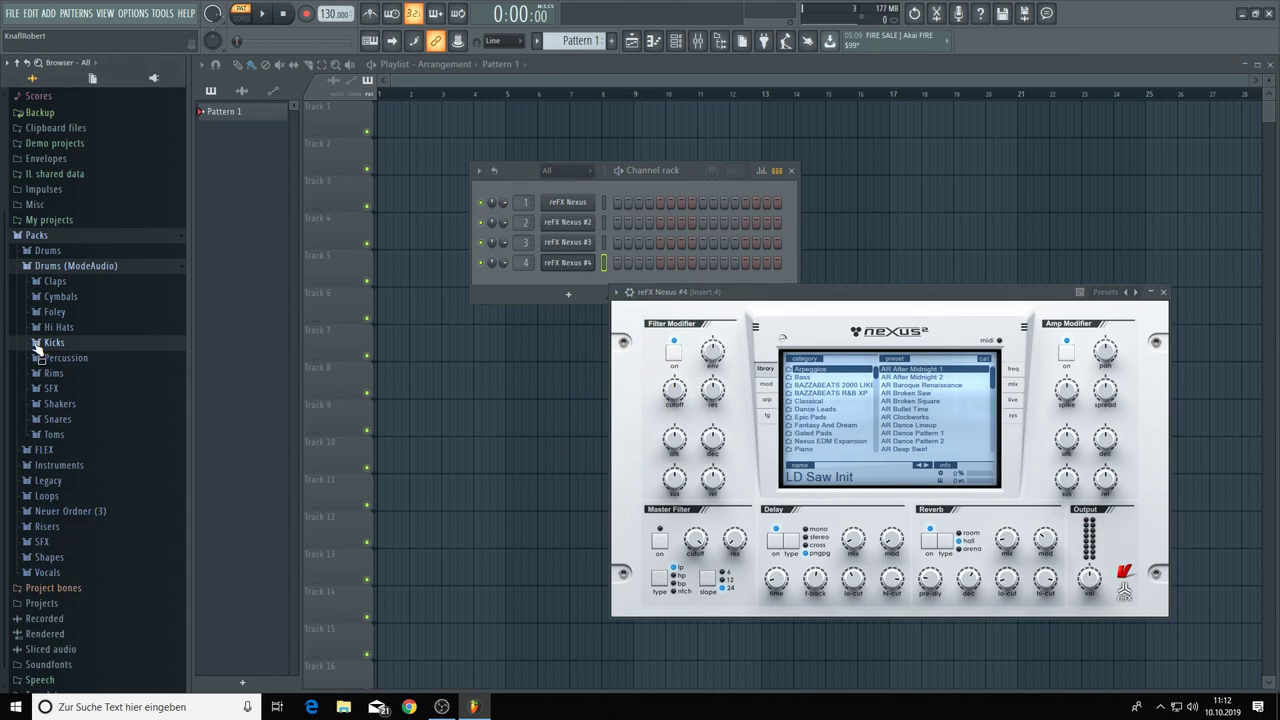
left_click(28, 266)
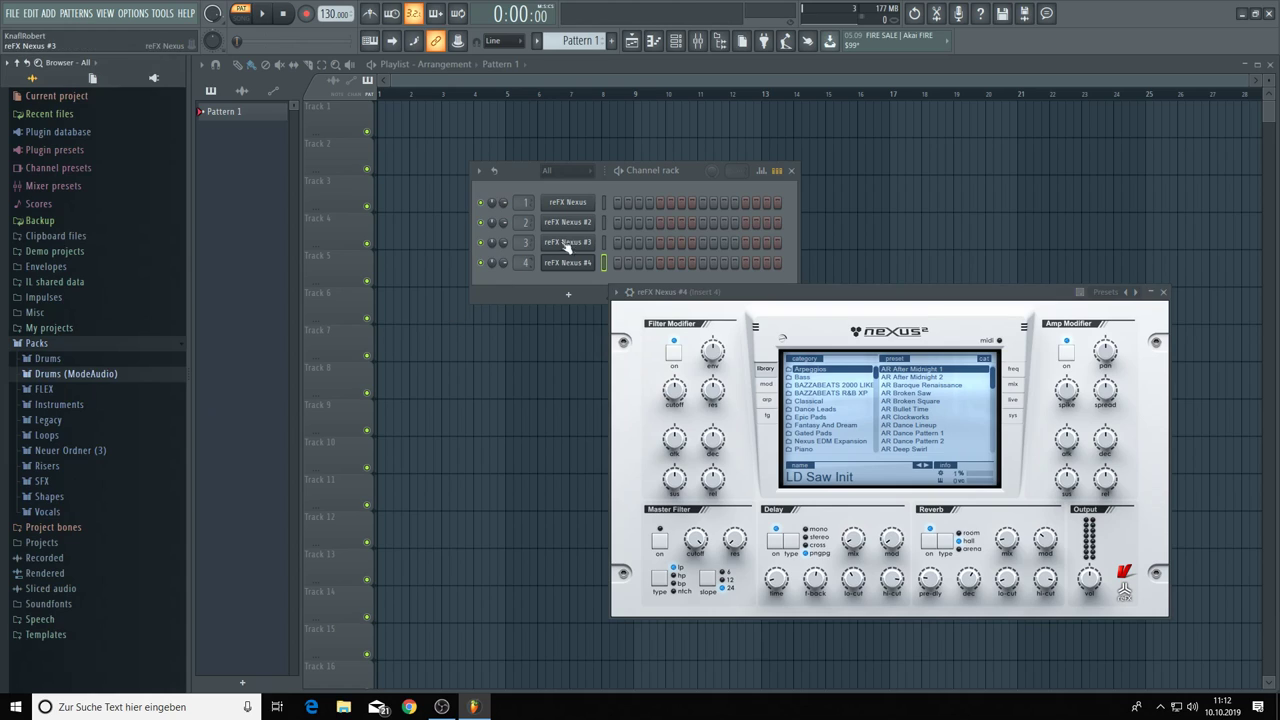
Open the first reFX Nexus channel's synth and list the presets of its Search: Split category.
left_click(590, 203)
left_click_drag(668, 366, 633, 173)
scroll(647, 297, "down", 8)
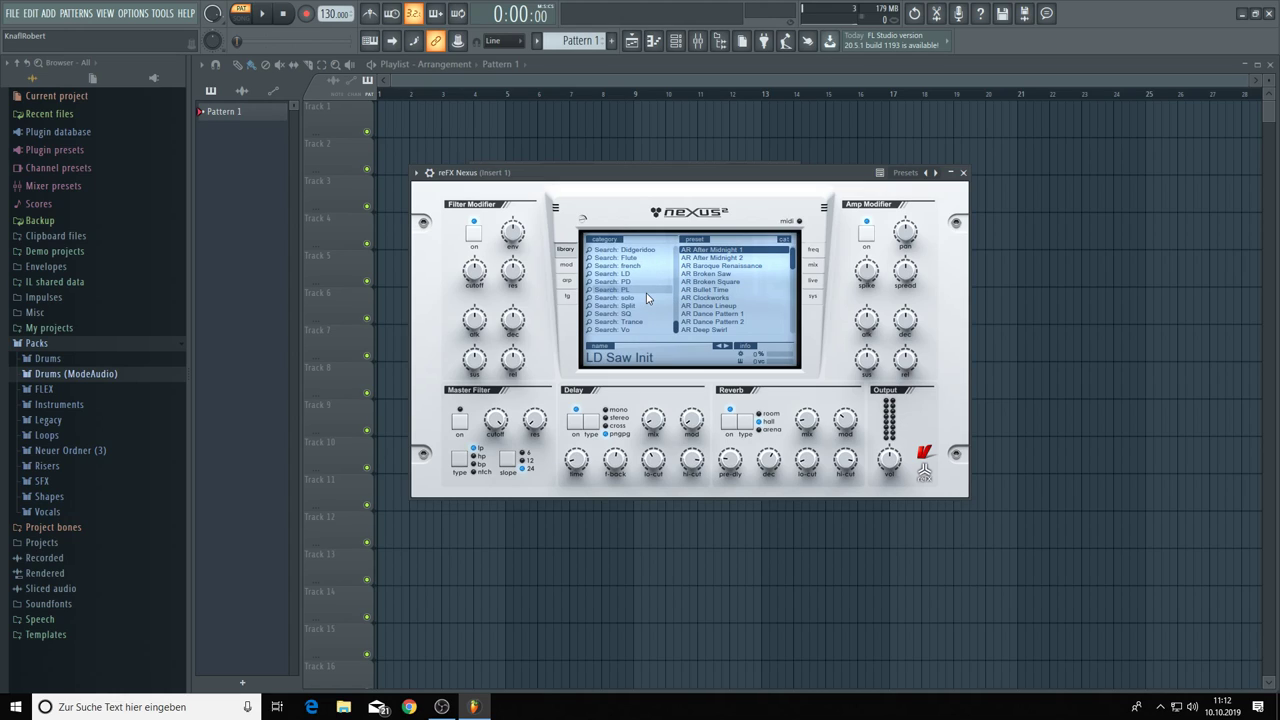
left_click(646, 305)
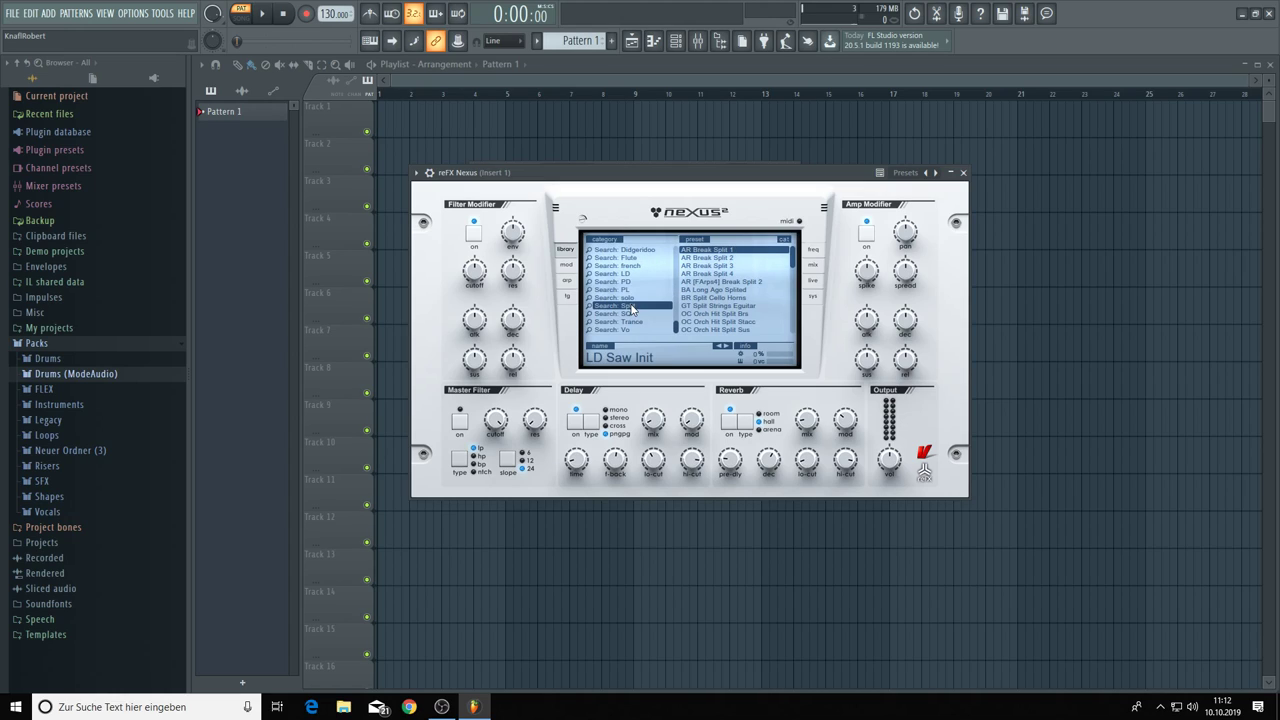
Audition the BR Split Cello Horns and SQ Athea Split presets, and load SQ Film Noir Split.
left_click(737, 298)
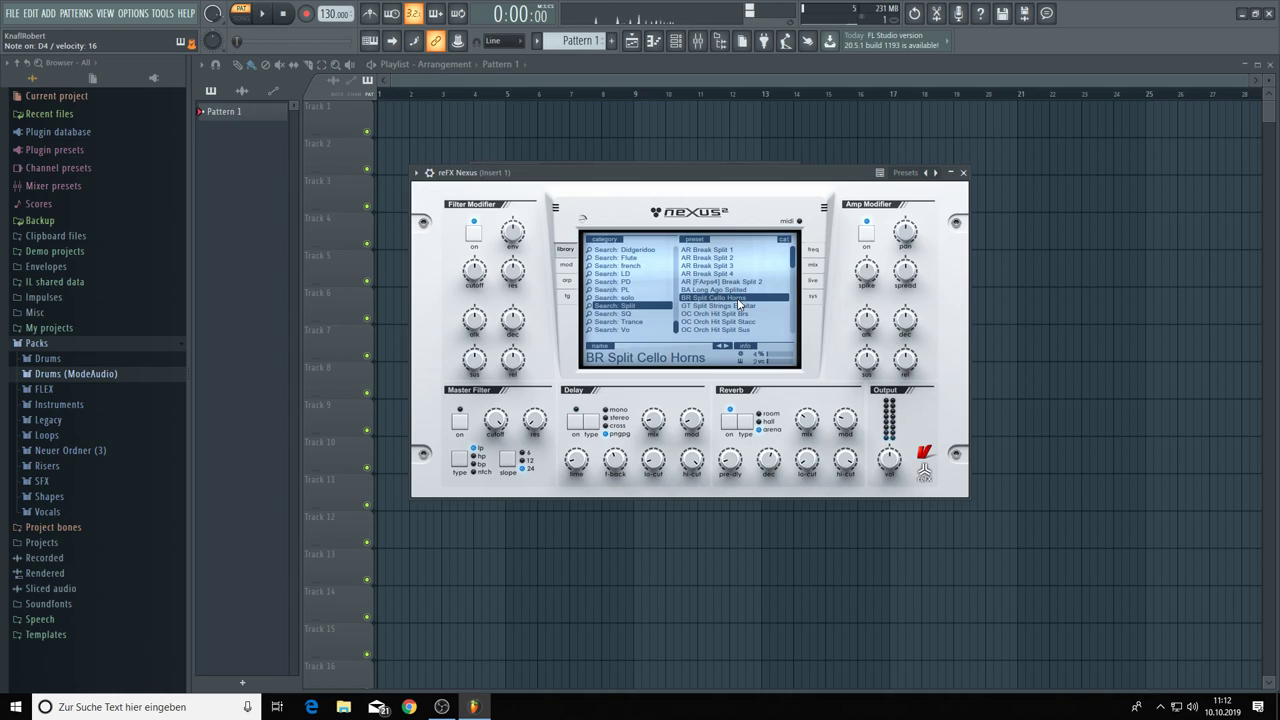
scroll(735, 306, "down", 2)
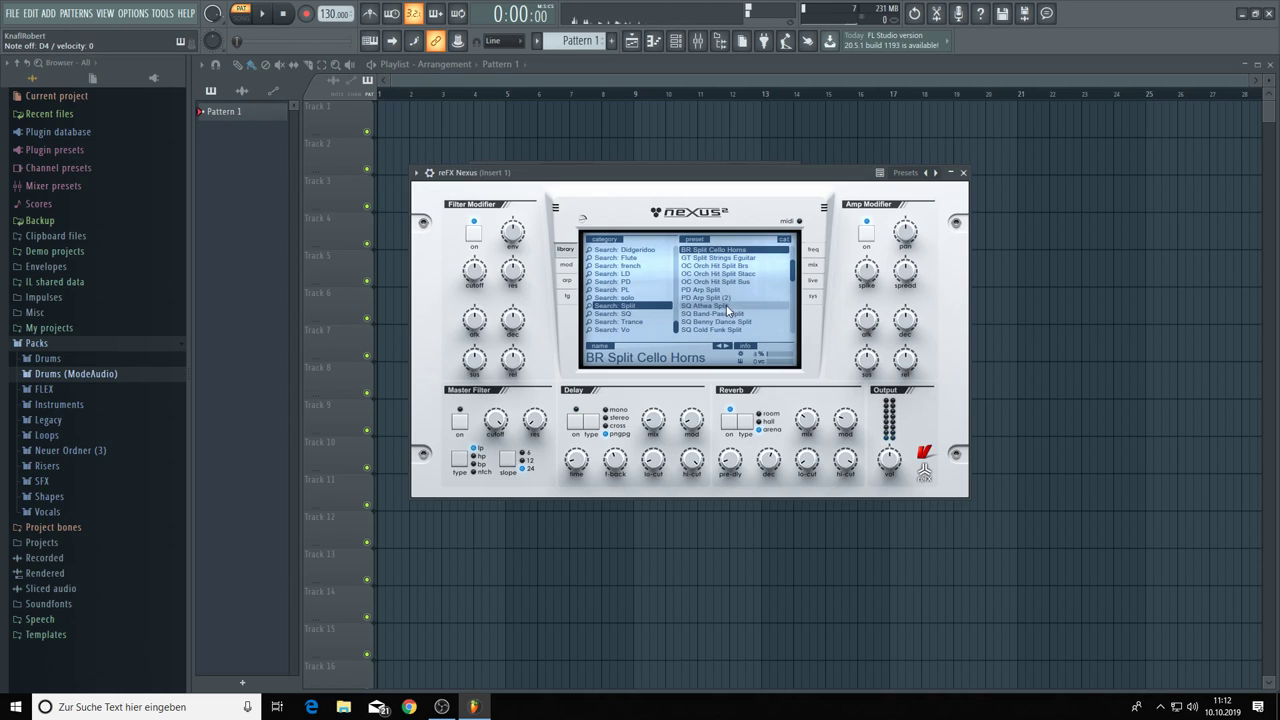
left_click(719, 307)
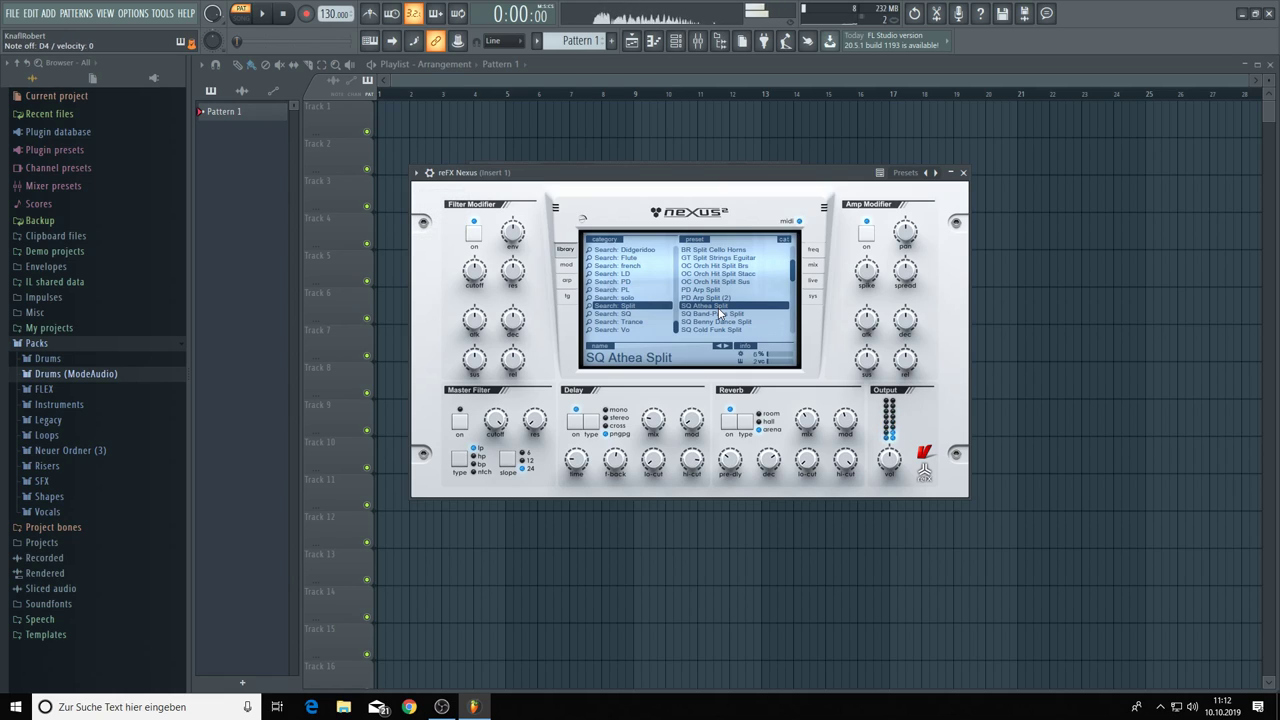
scroll(719, 313, "down", 1)
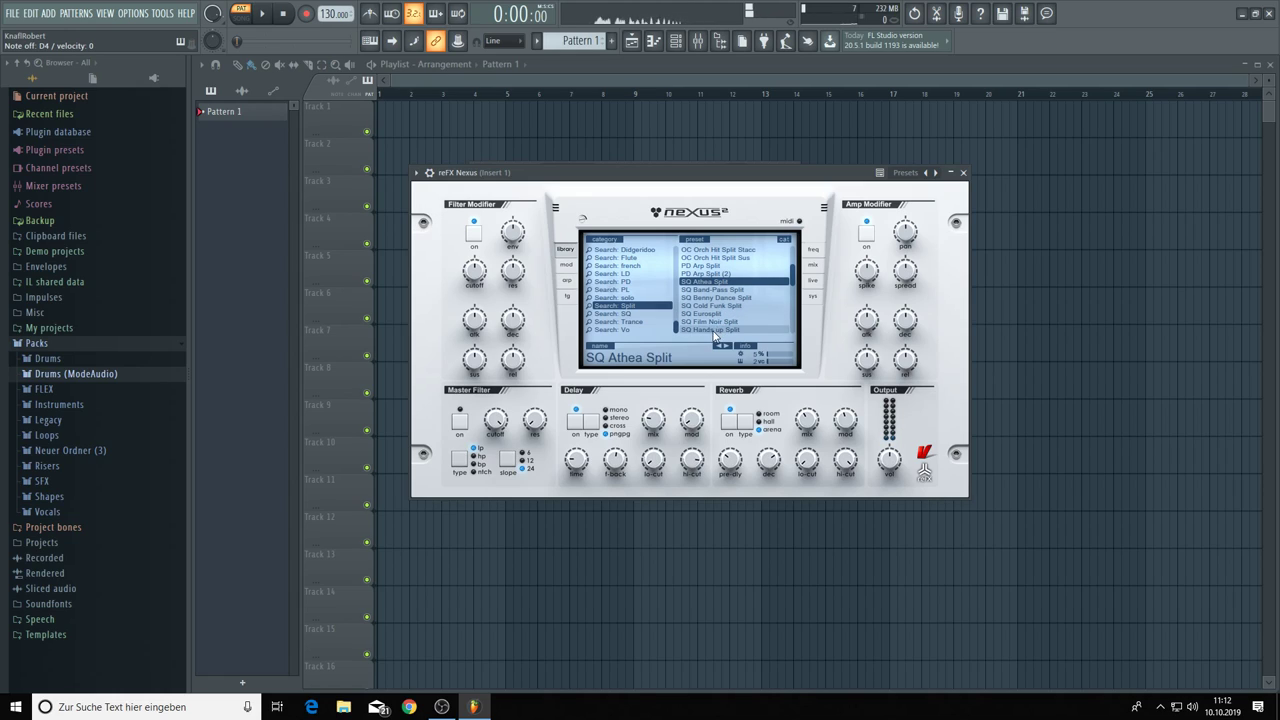
left_click(700, 323)
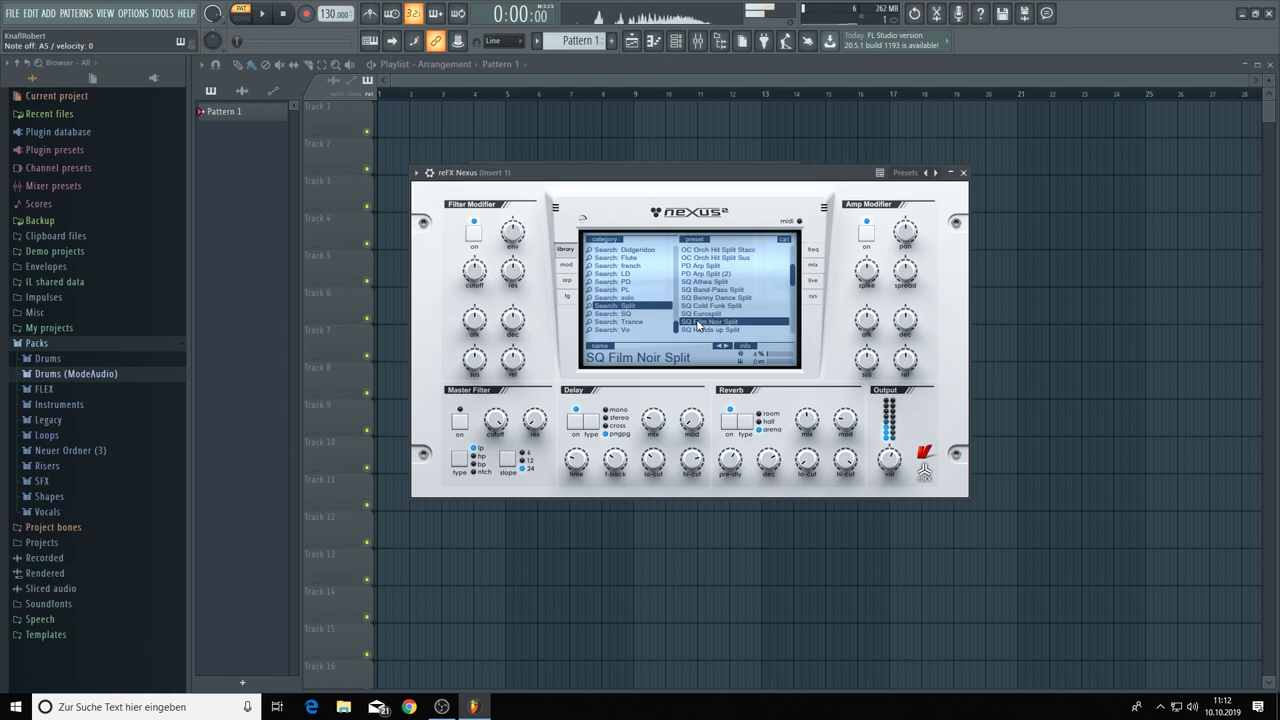
Play an improvised melody across the fifth and sixth octaves to hear the SQ Film Noir Split preset.
mouse_move(866, 310)
scroll(866, 310, "up", 3)
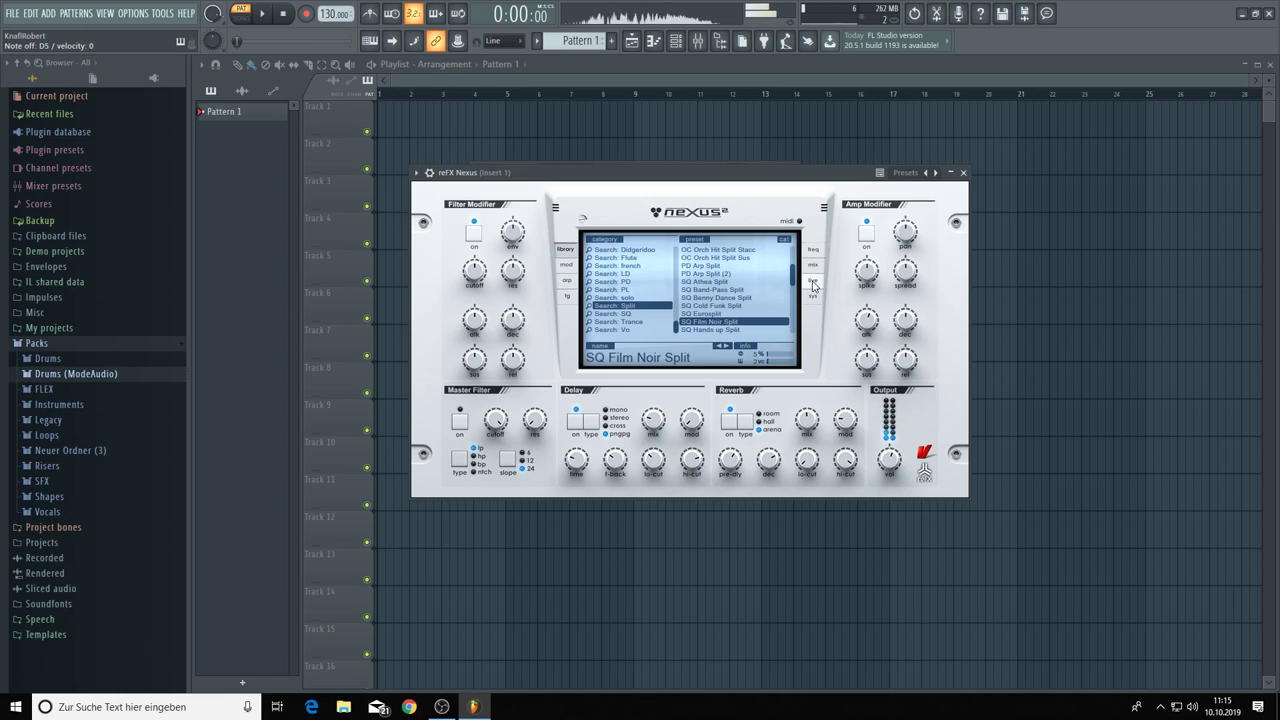
key("t")
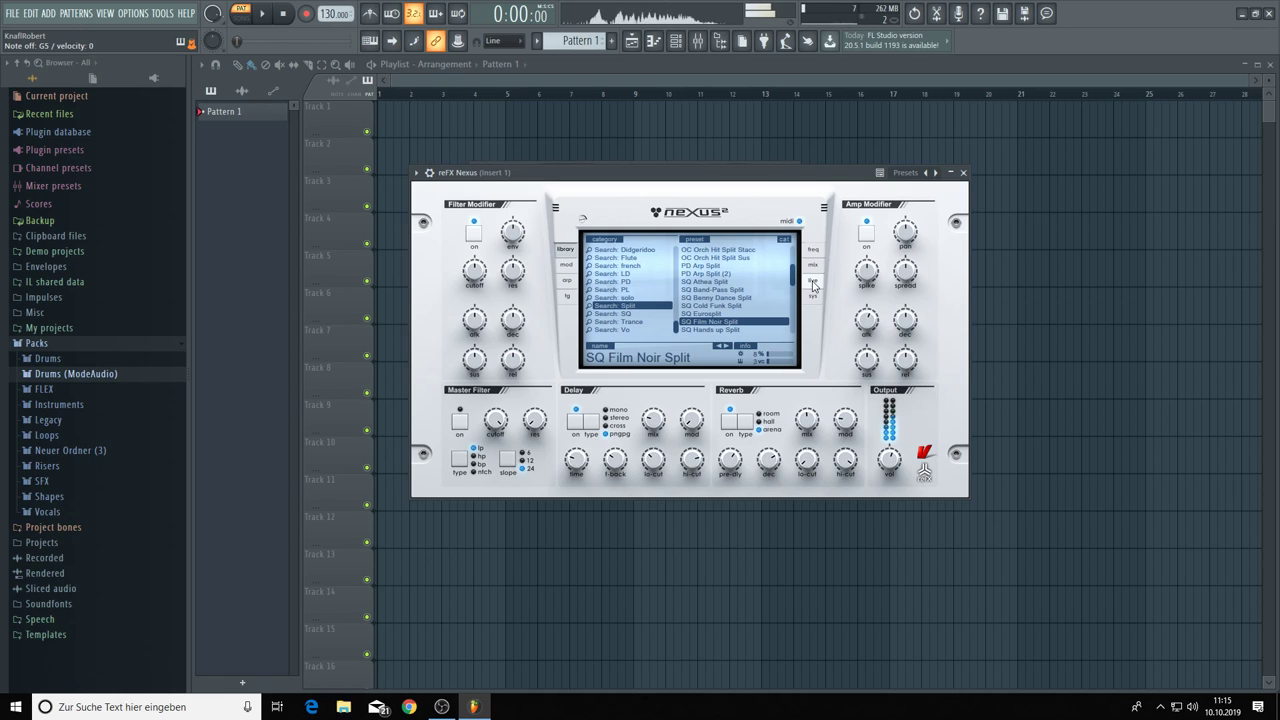
key("n")
key("z")
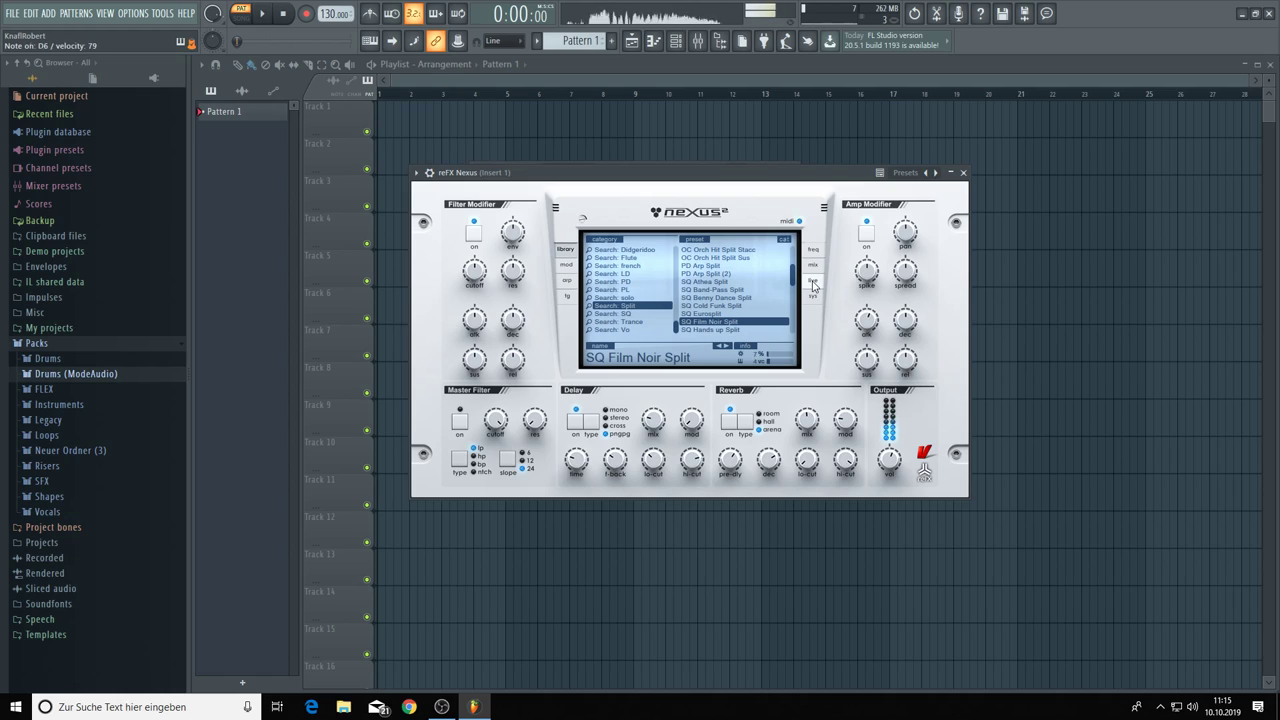
key("o")
key("p")
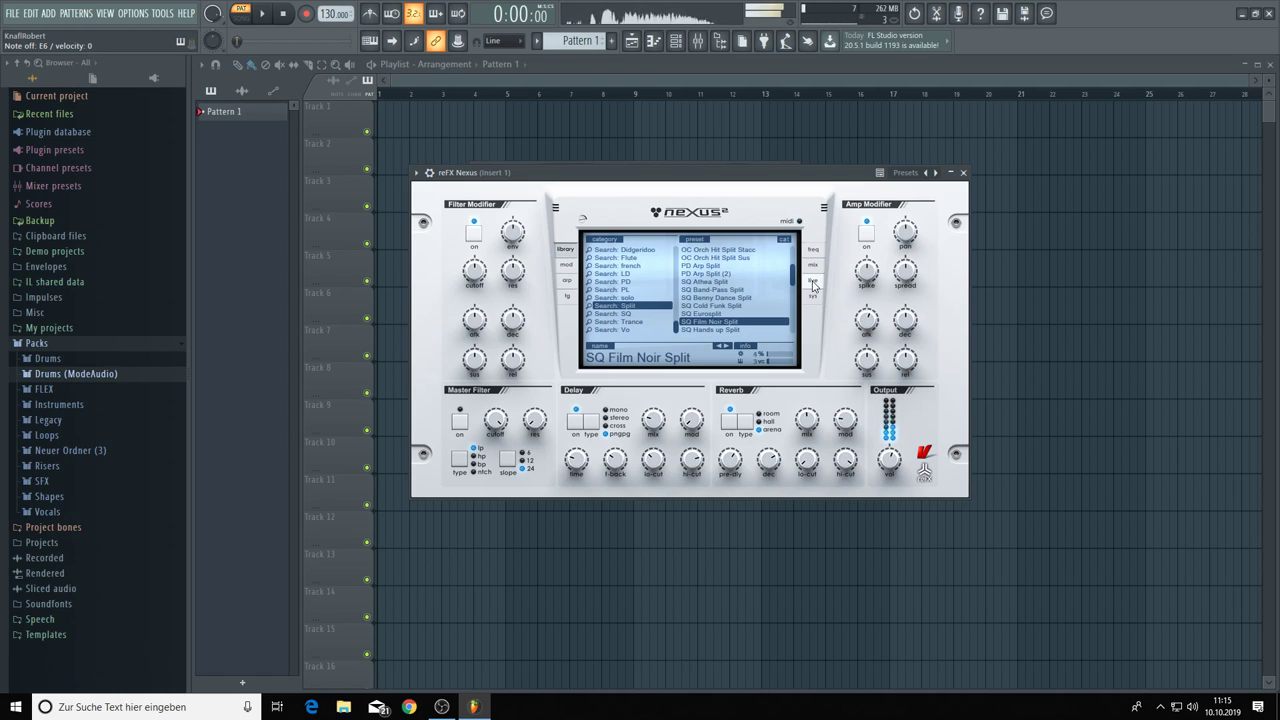
key("o")
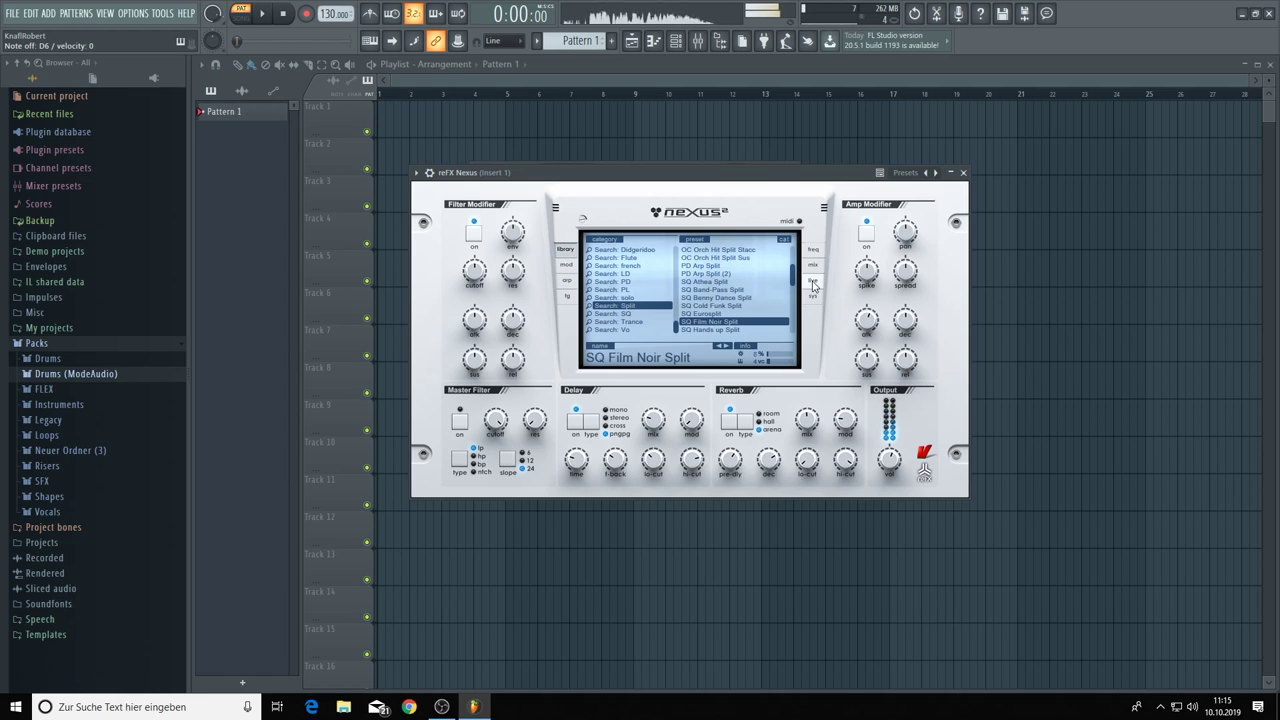
key("p")
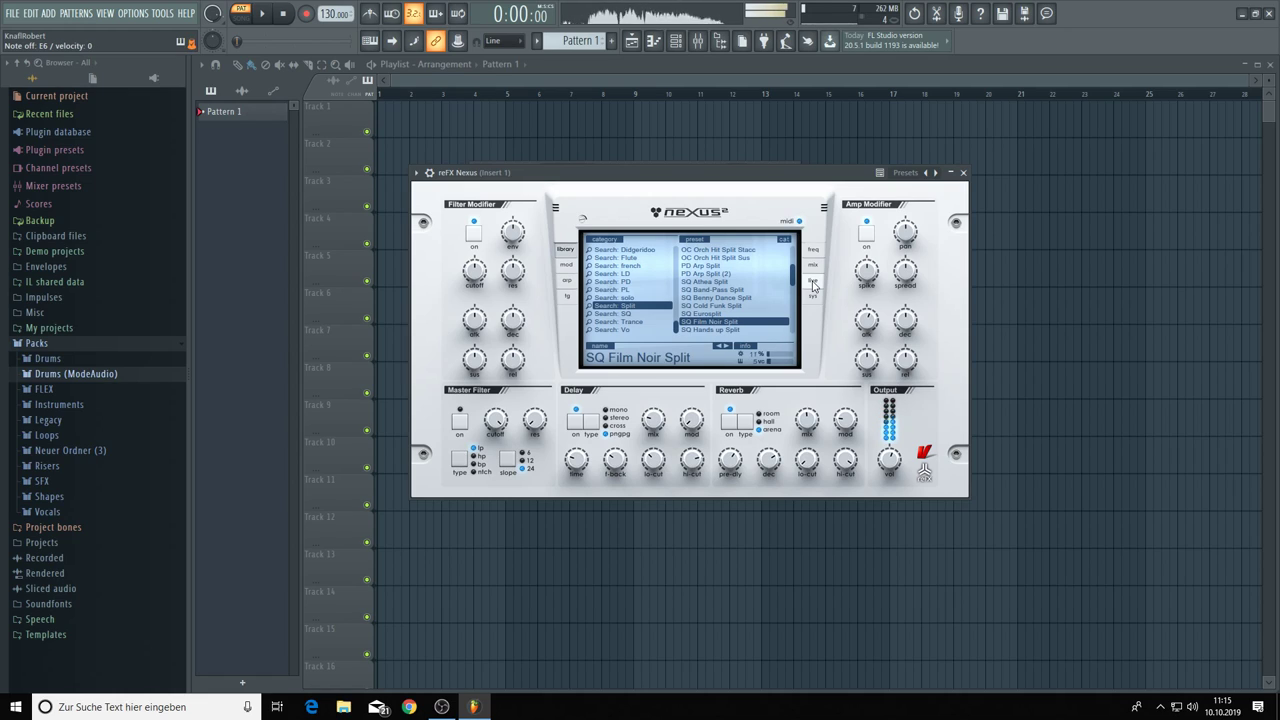
key("o")
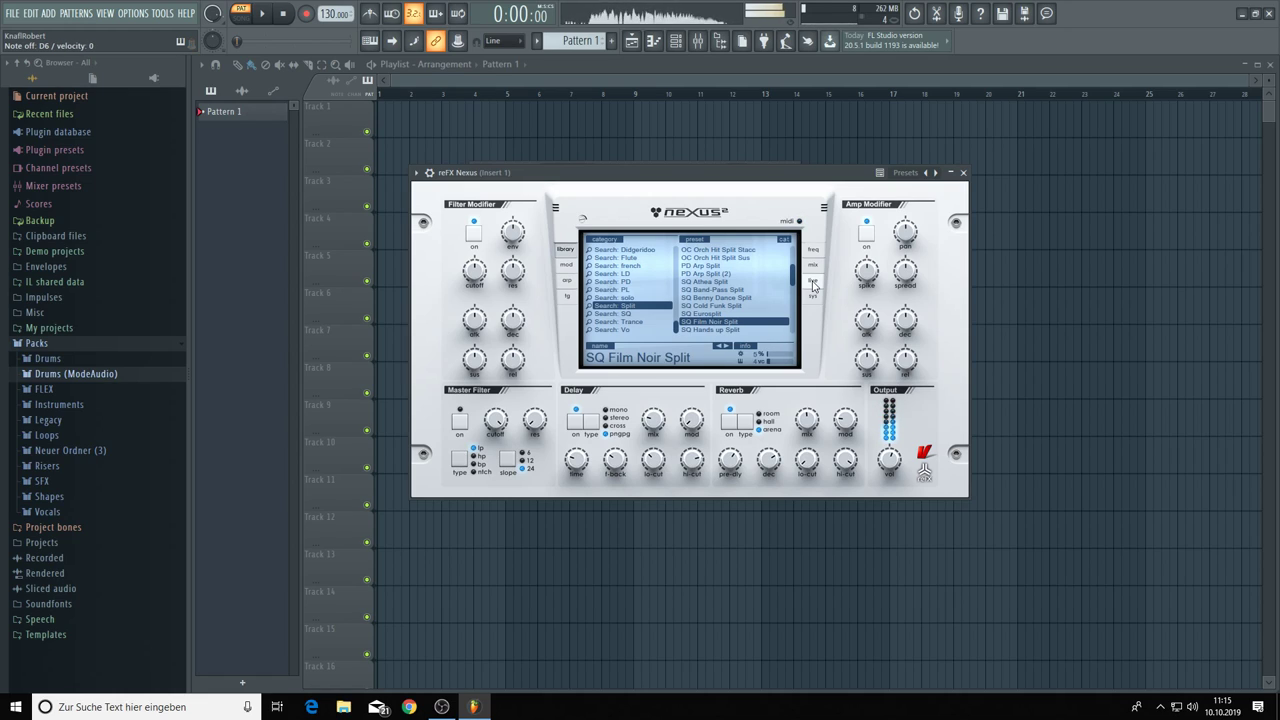
key("p")
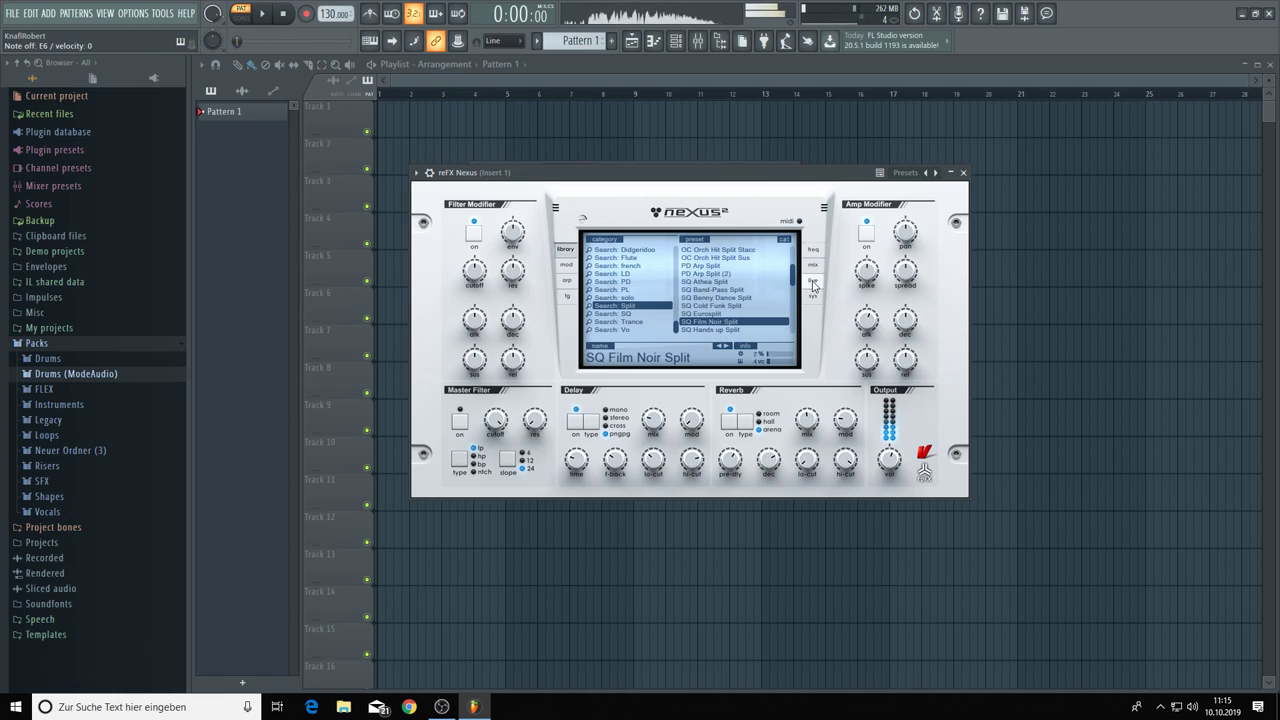
key("bracketleft")
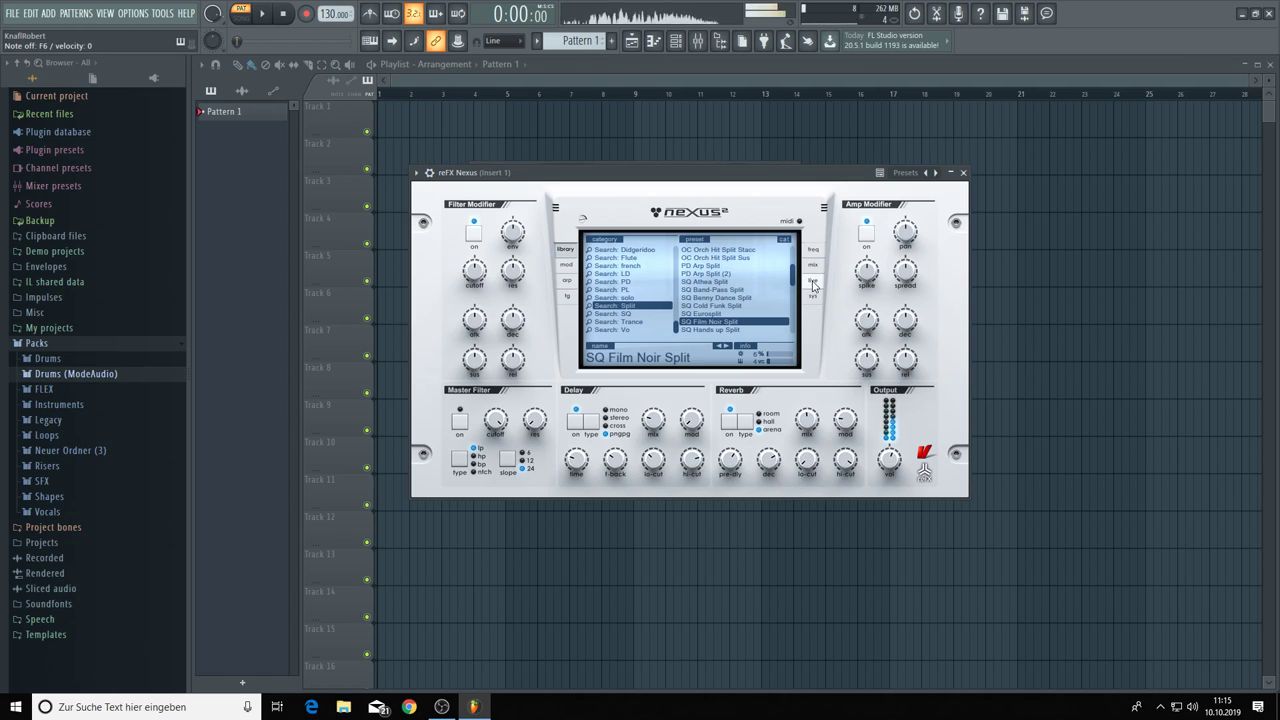
key("bracketleft")
key("bracketright")
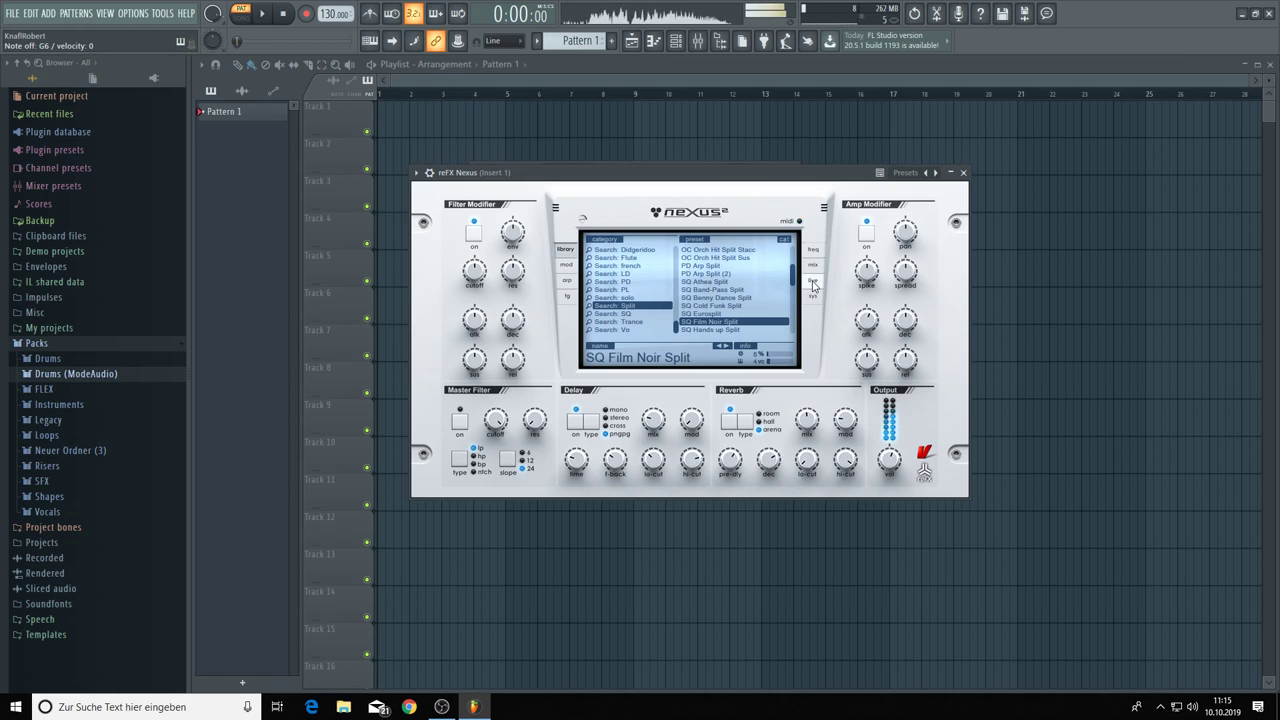
key("u")
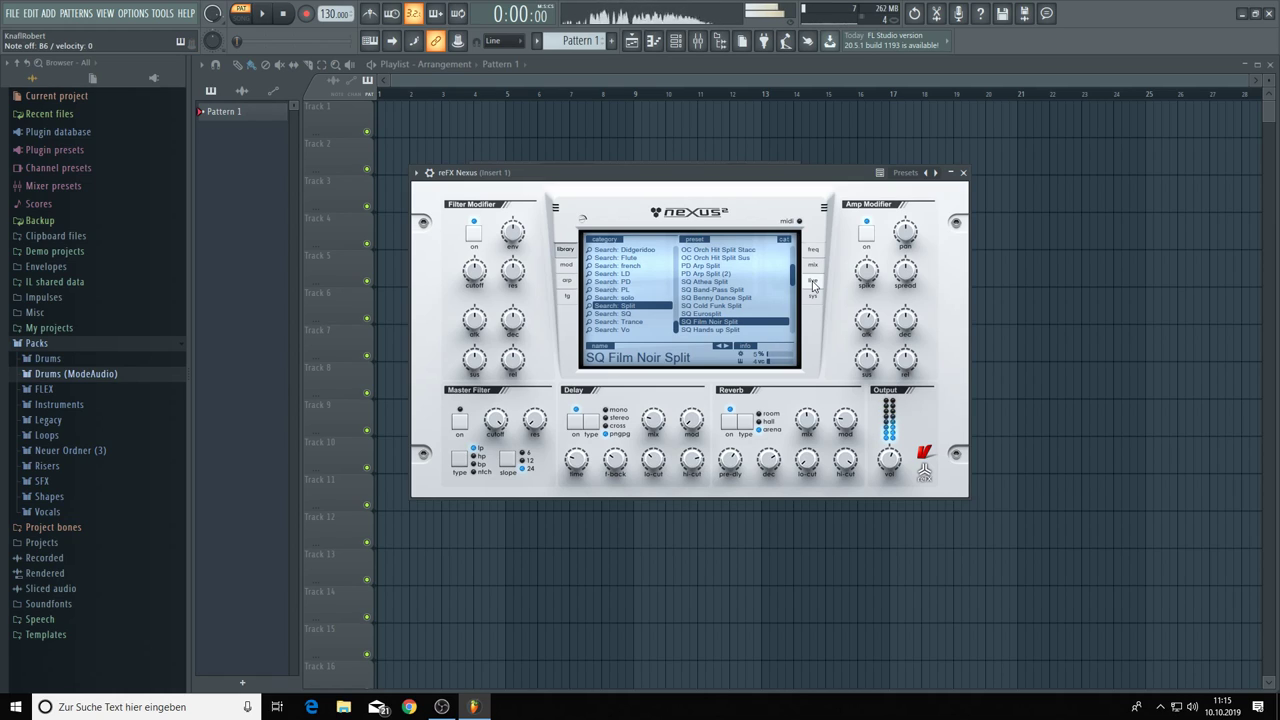
key("u")
key("w")
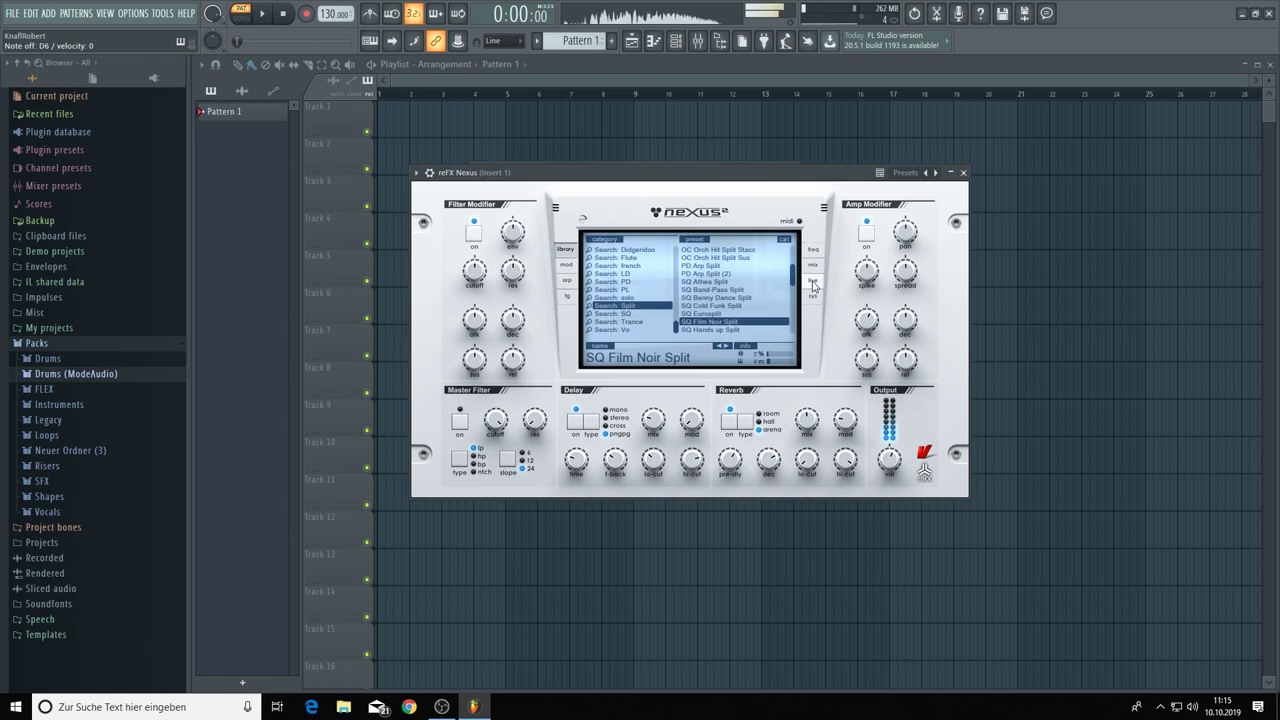
key("w")
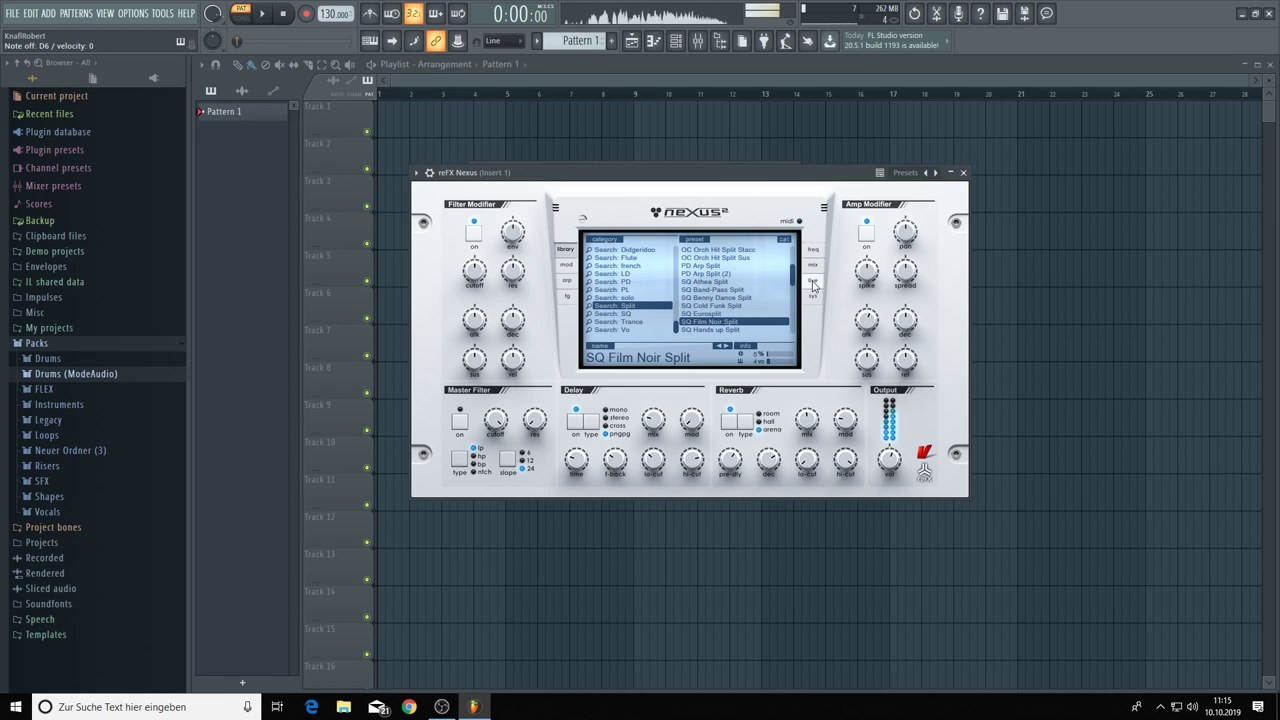
key("t")
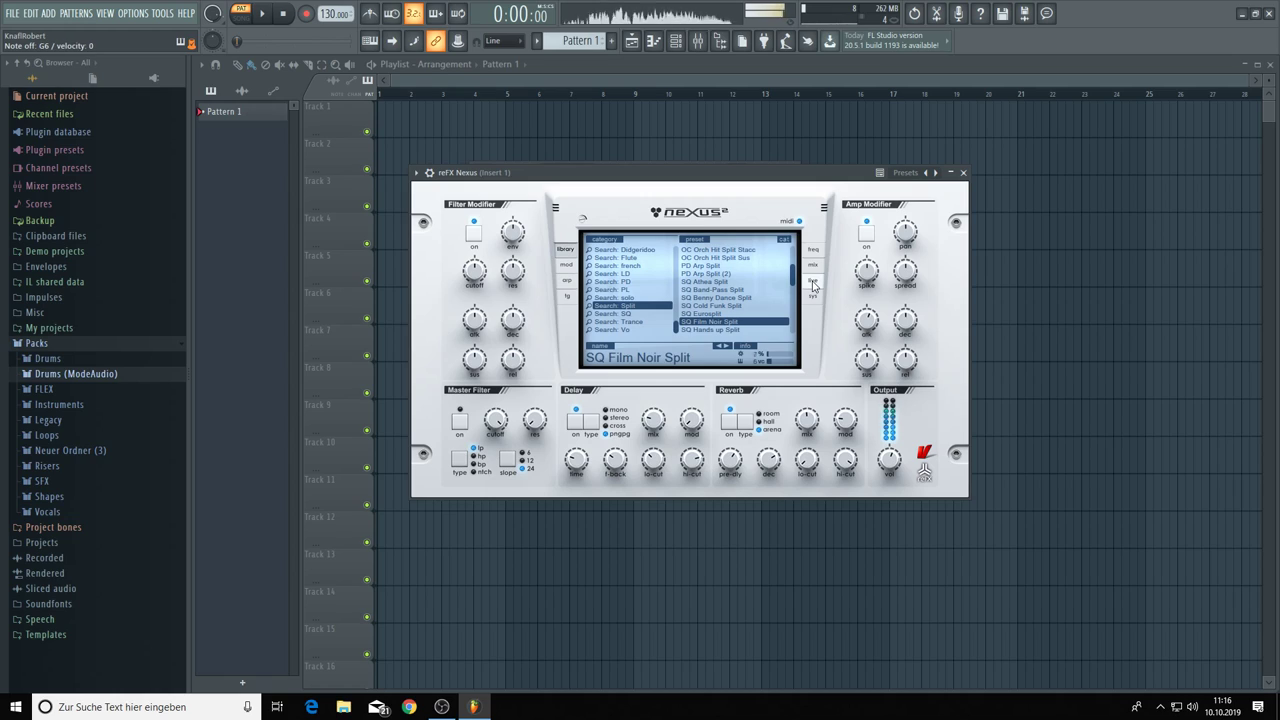
key("w")
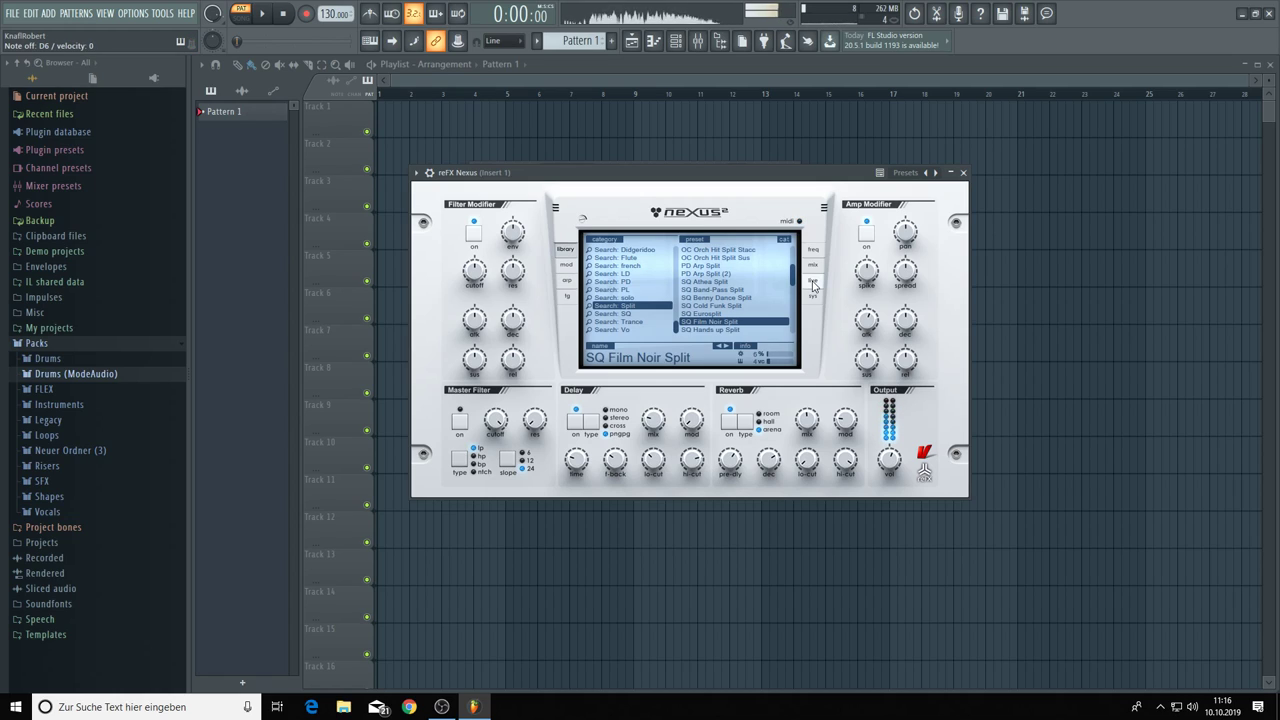
key("q")
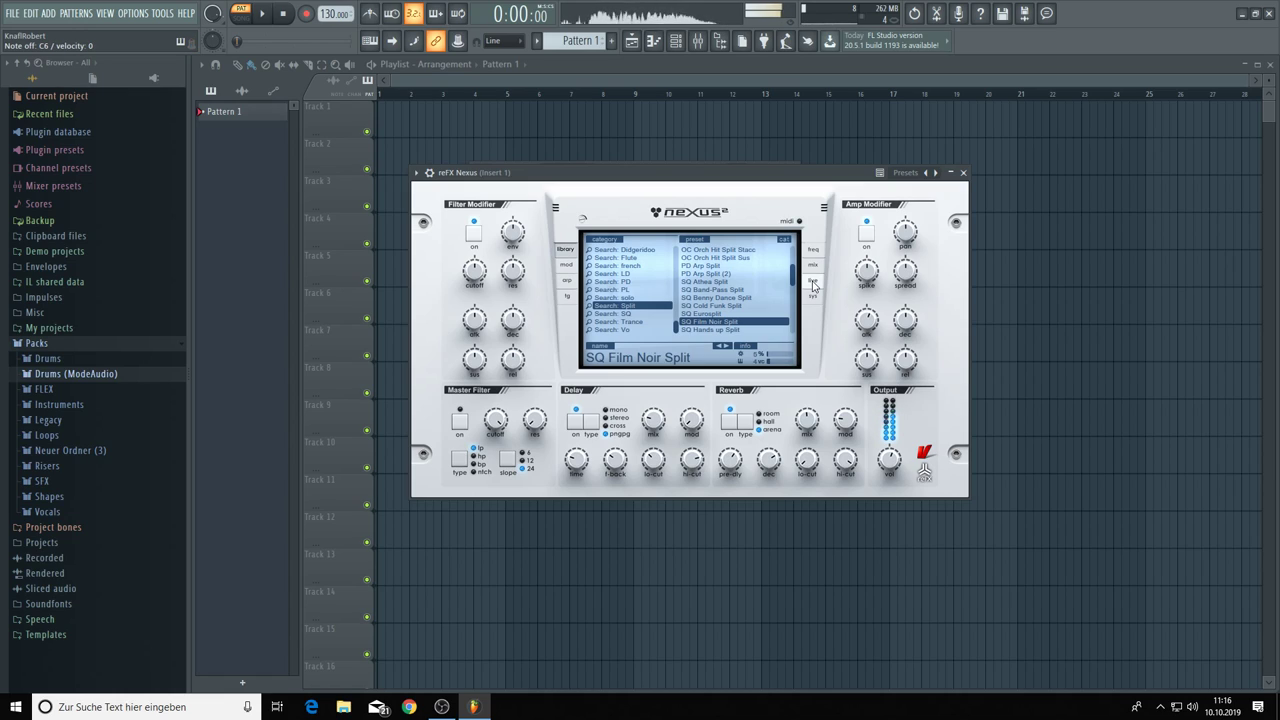
key("v")
key("x")
key("c")
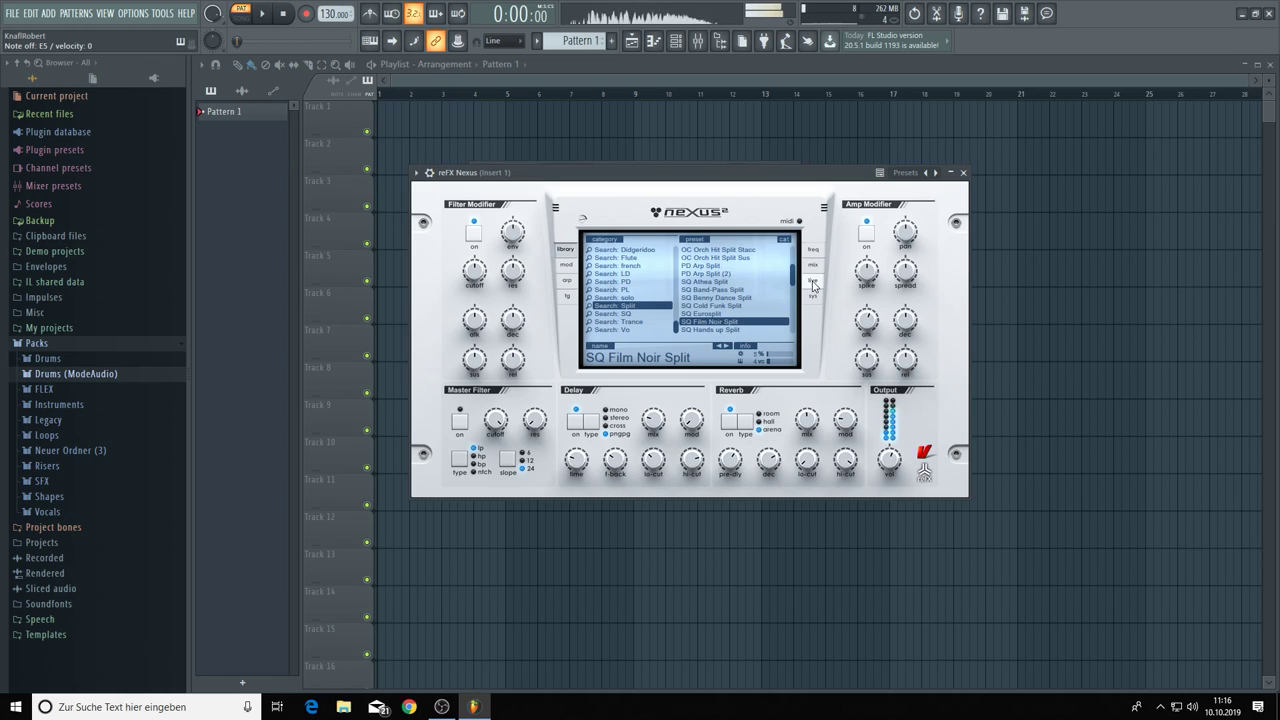
key("v")
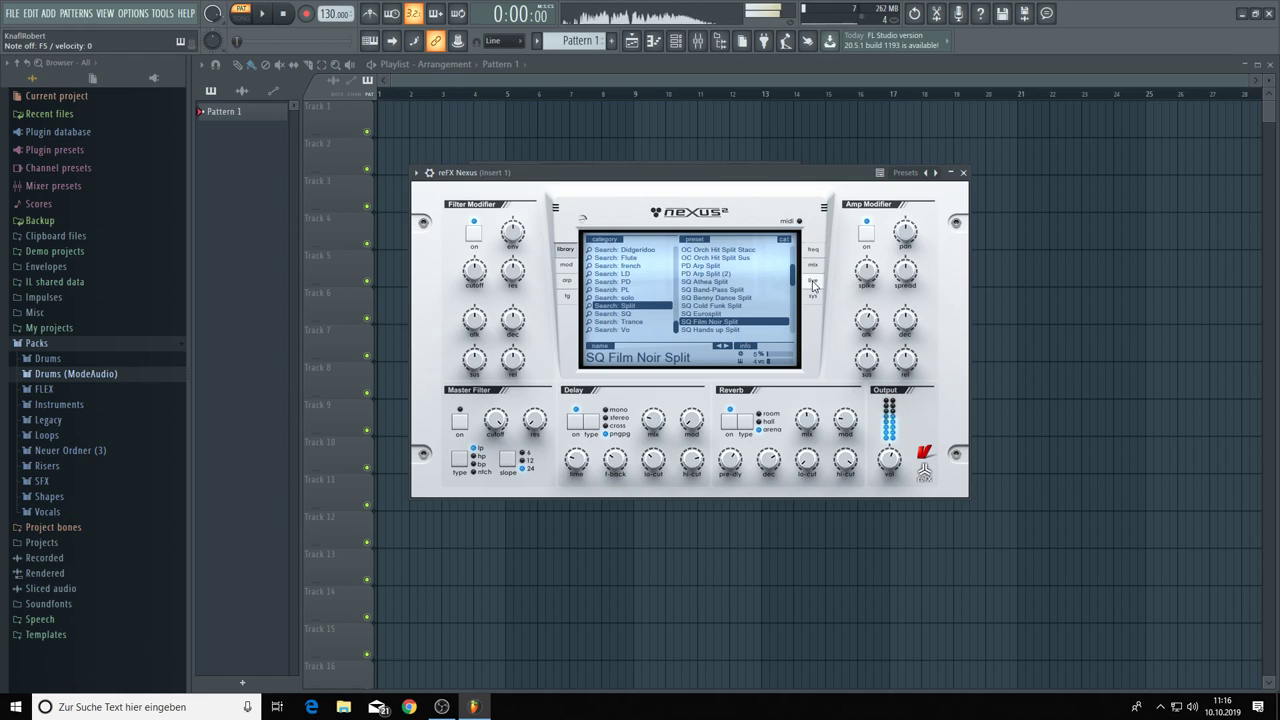
key("z")
key("c")
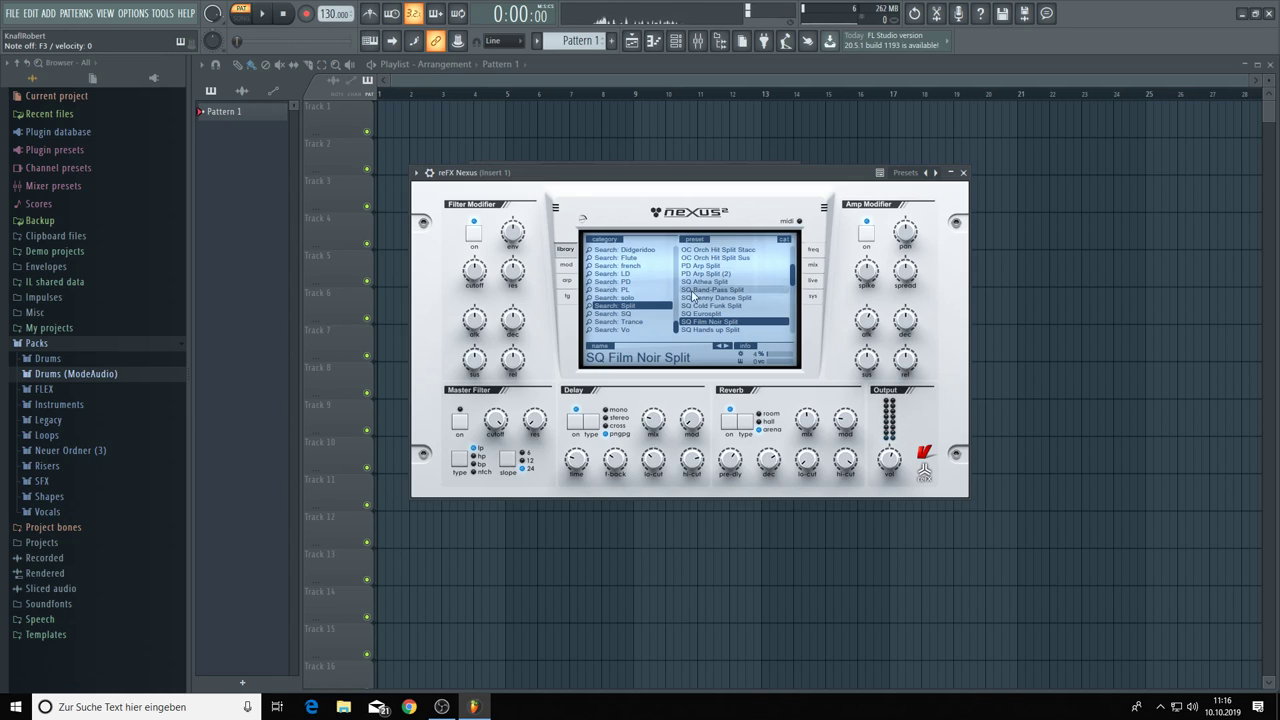
Audition the SQ Sweet Split preset and load ST Soloists Splits from the same category.
scroll(718, 323, "down", 1)
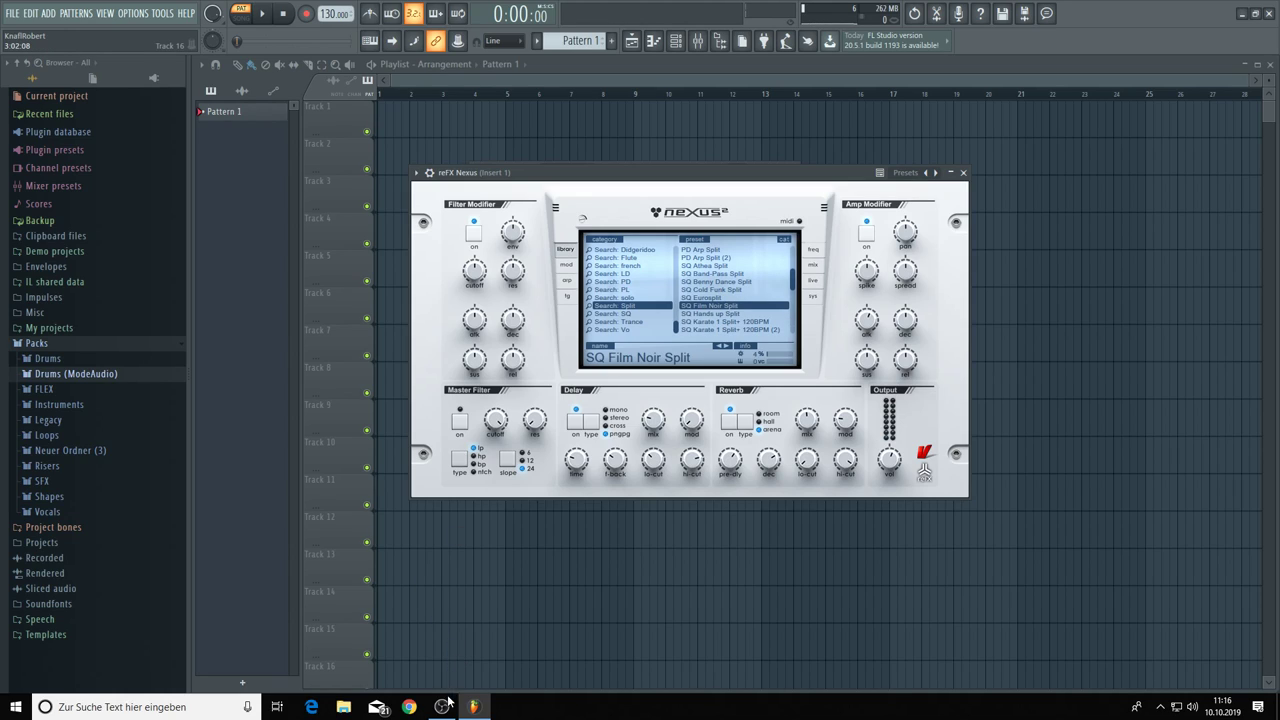
scroll(729, 332, "down", 1)
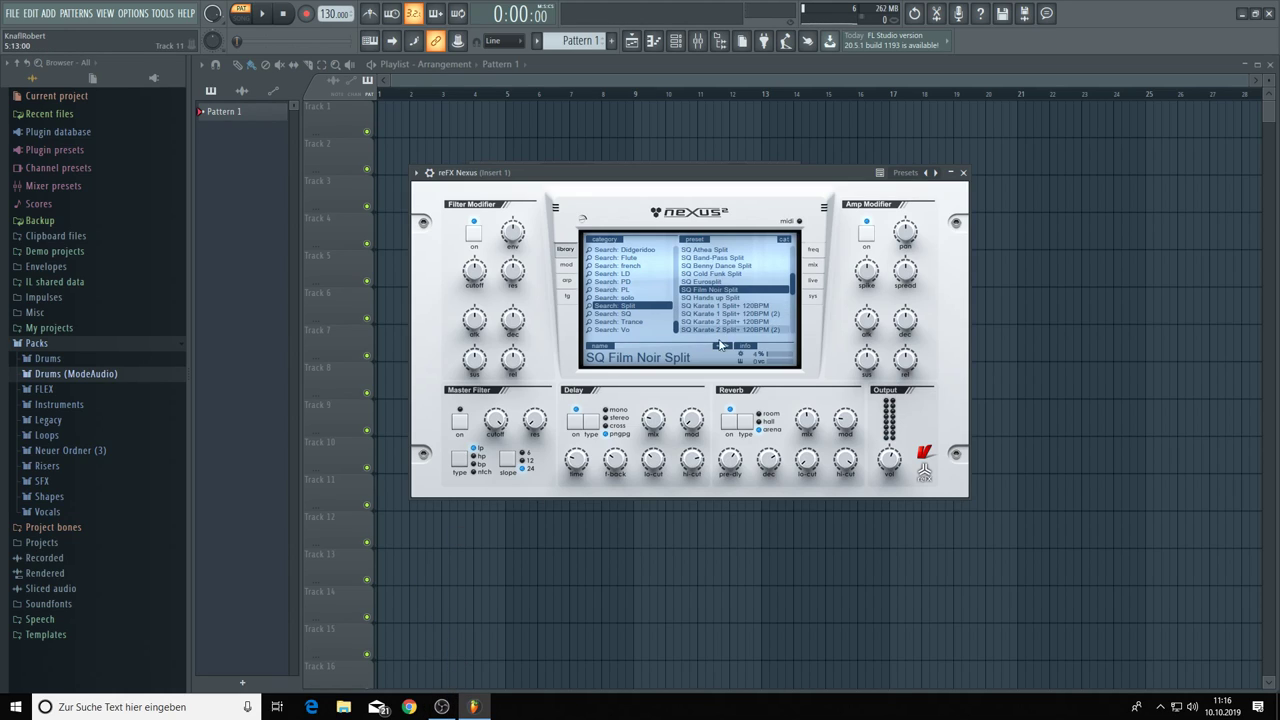
scroll(725, 326, "down", 5)
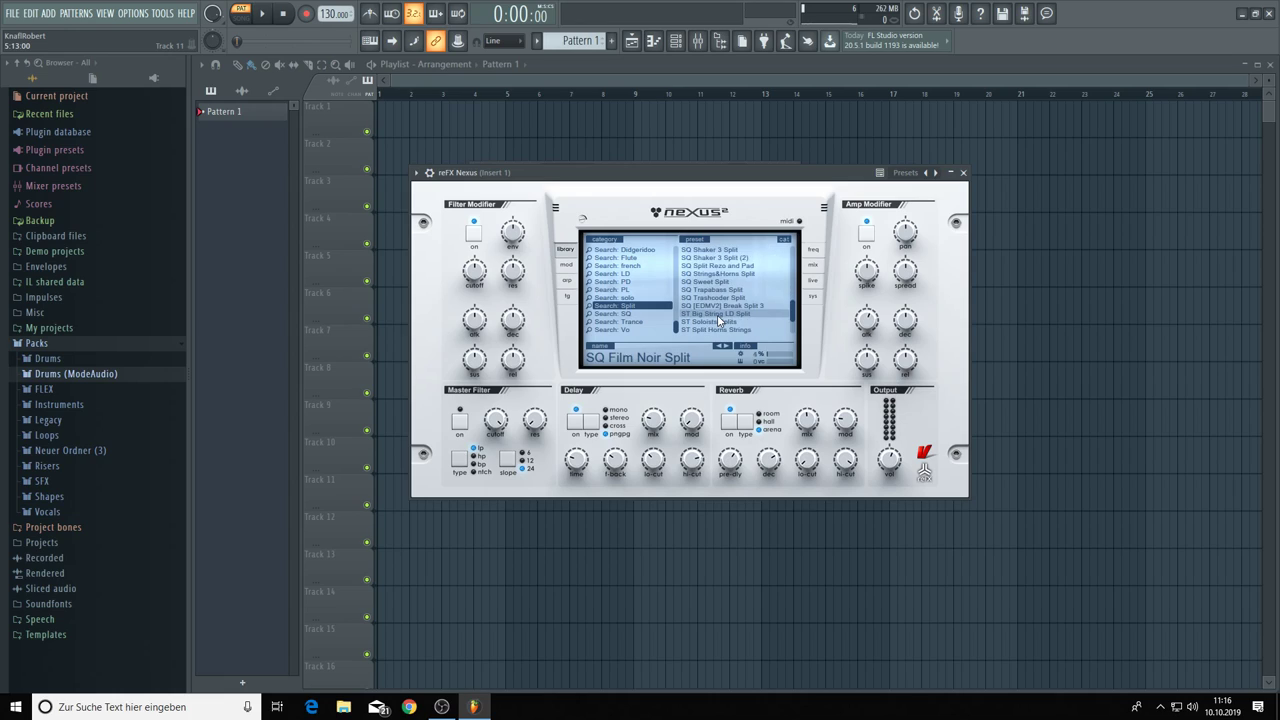
left_click(727, 281)
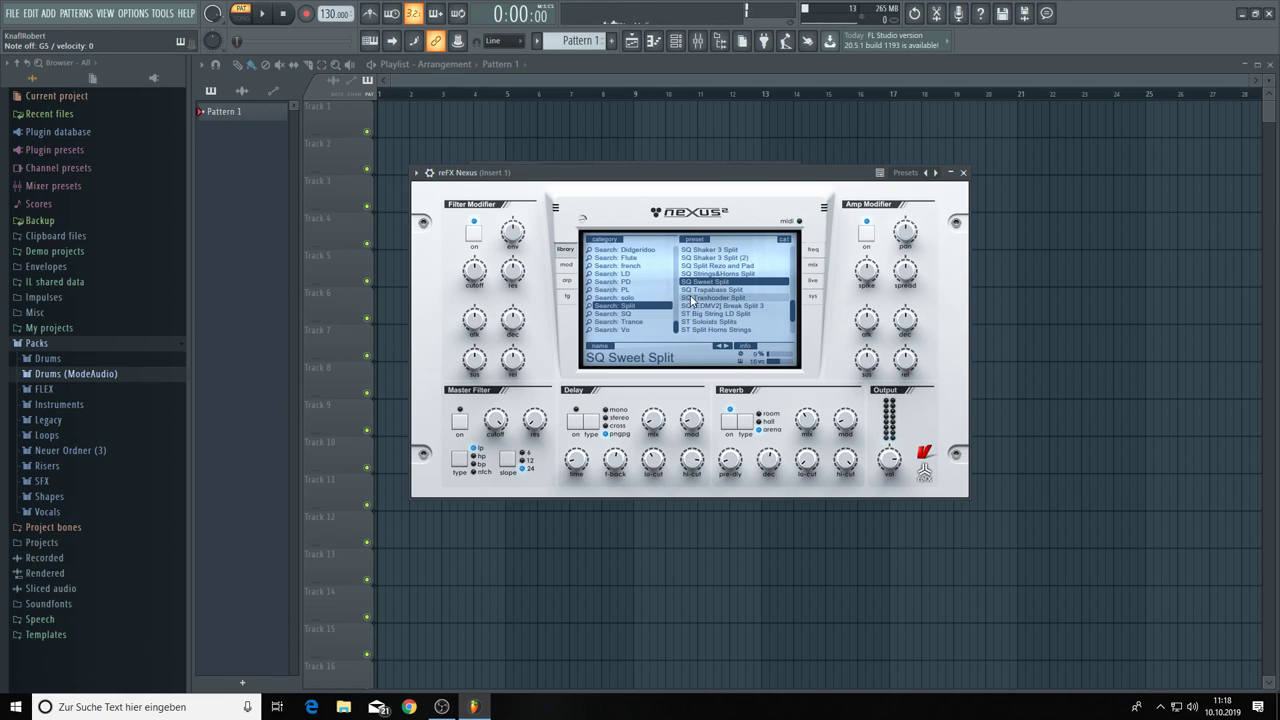
scroll(712, 300, "down", 4)
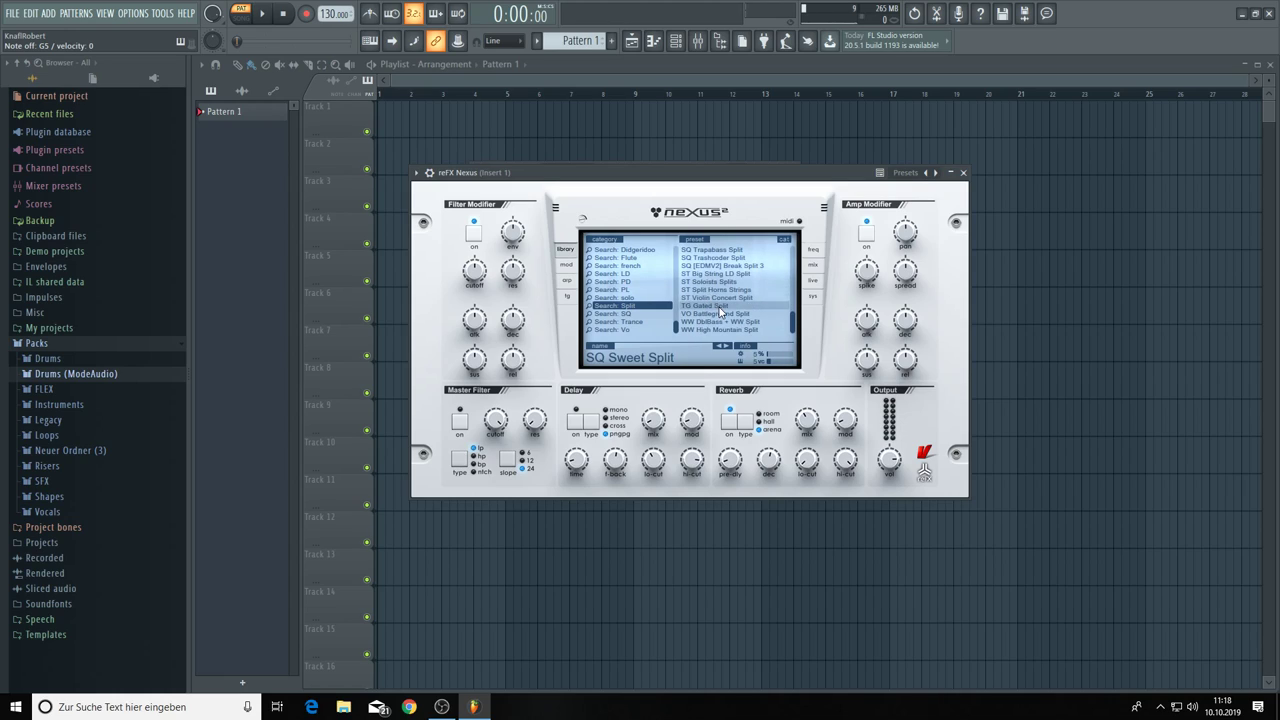
left_click(714, 282)
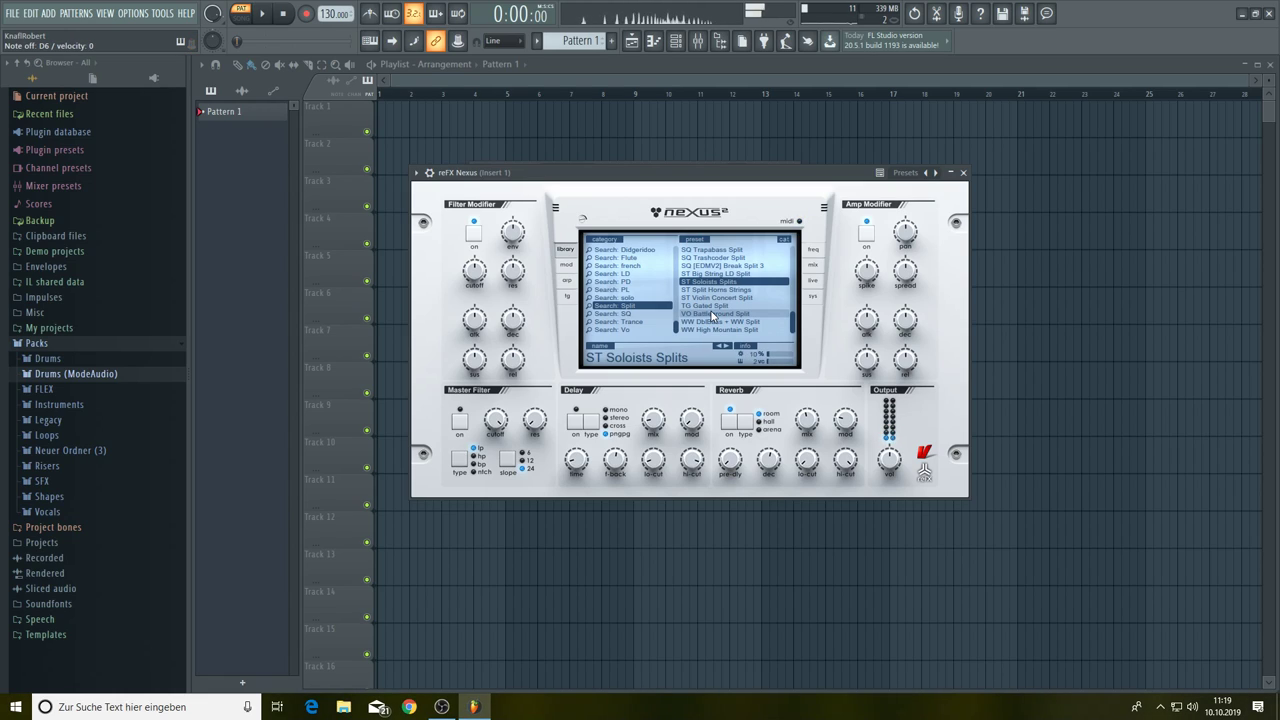
Inspect the mix effects and layer settings of the ST Soloists Splits preset, and return to the preset library.
left_click(814, 298)
left_click(813, 265)
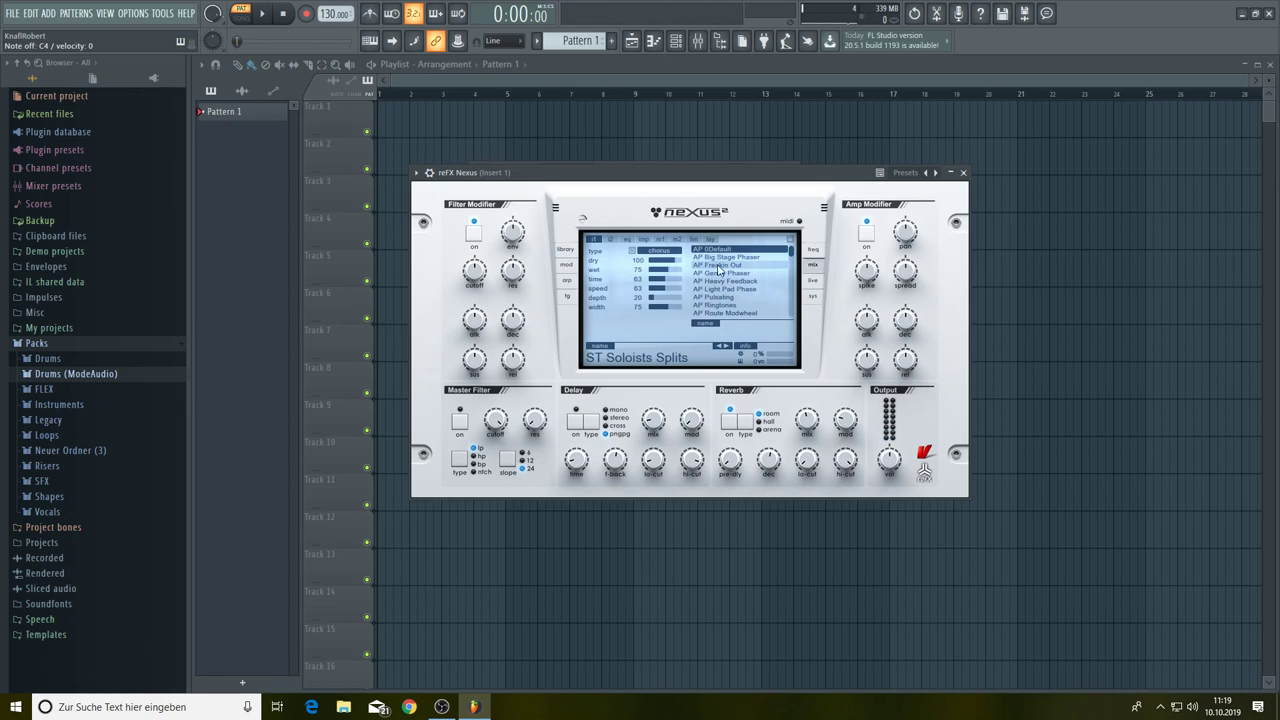
left_click(710, 240)
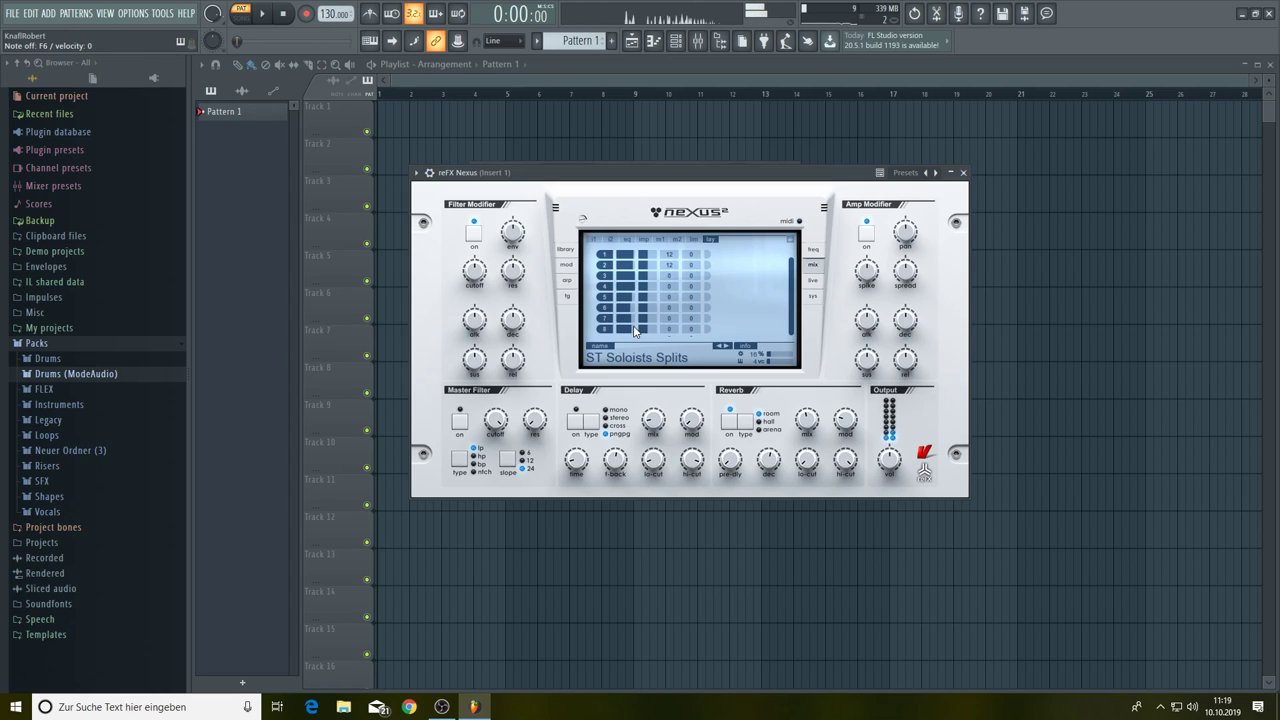
left_click(564, 250)
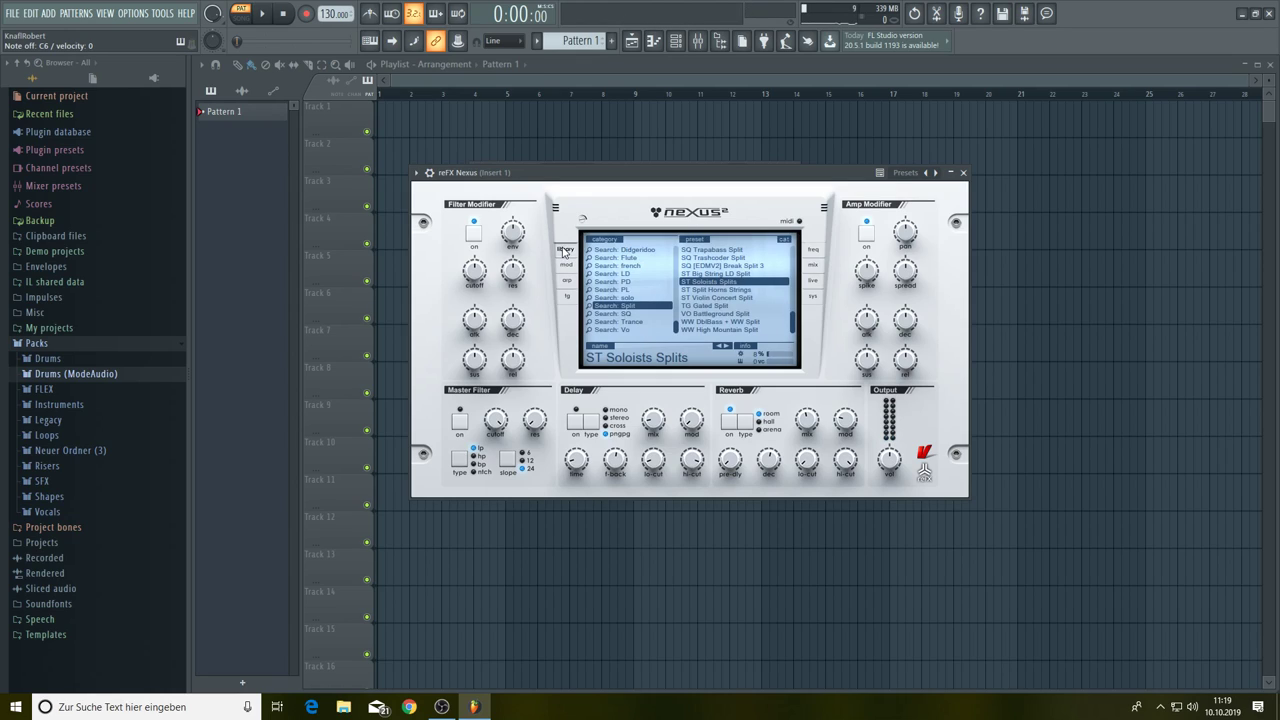
Audition the ST Violin Concert Split preset and load WW High Mountain Split from the Search: Split category.
left_click(742, 298)
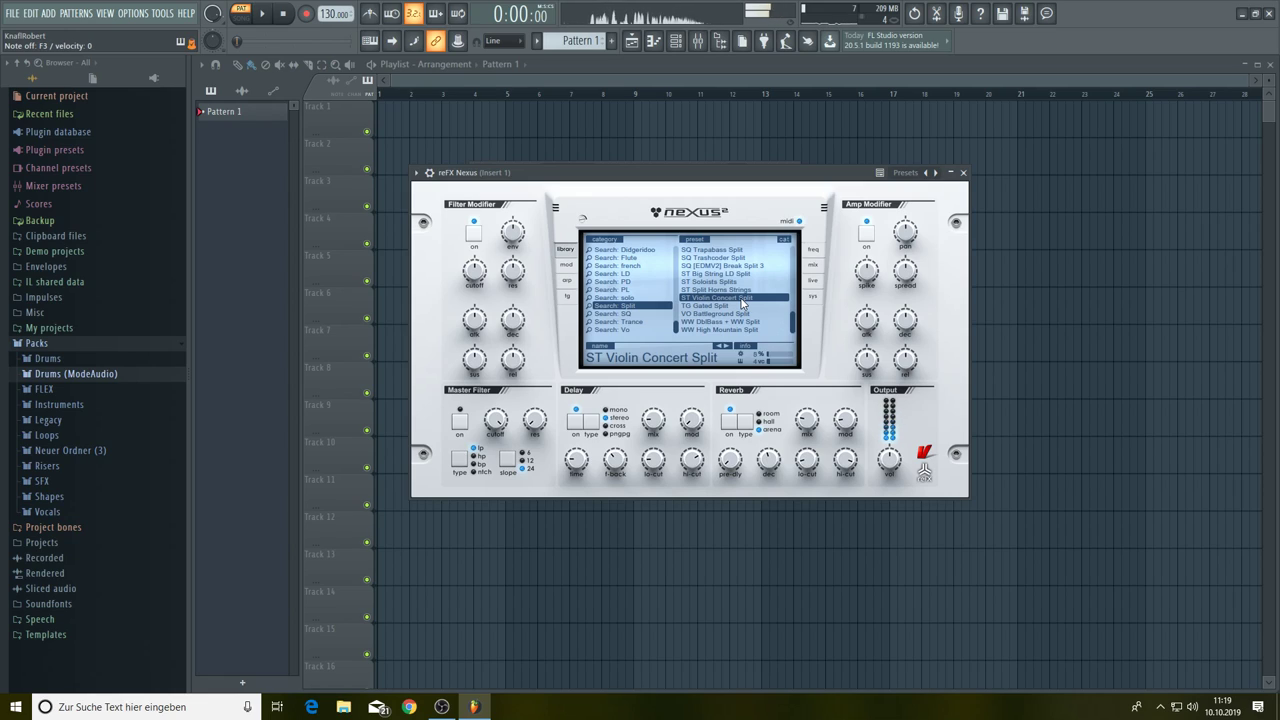
left_click(729, 330)
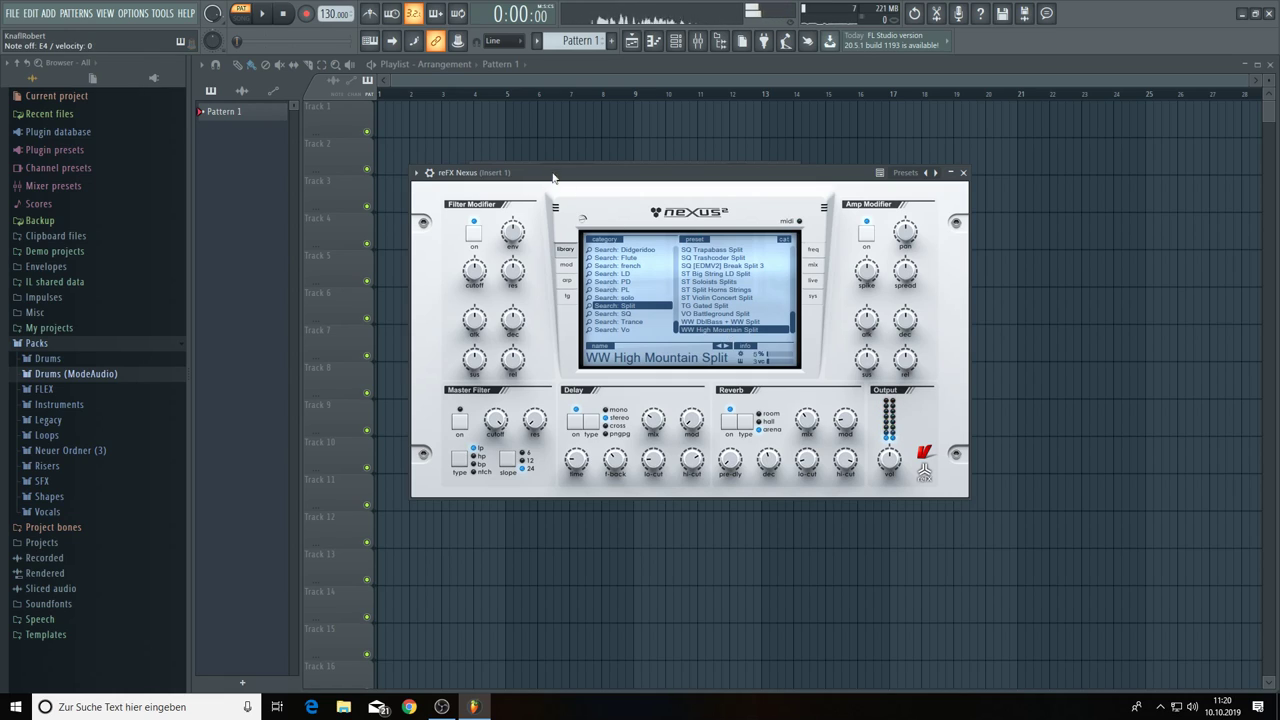
Record an improvised performance of about 9:50 minutes with WW High Mountain Split, and place Pattern 1 at the start of Track 1.
key("r")
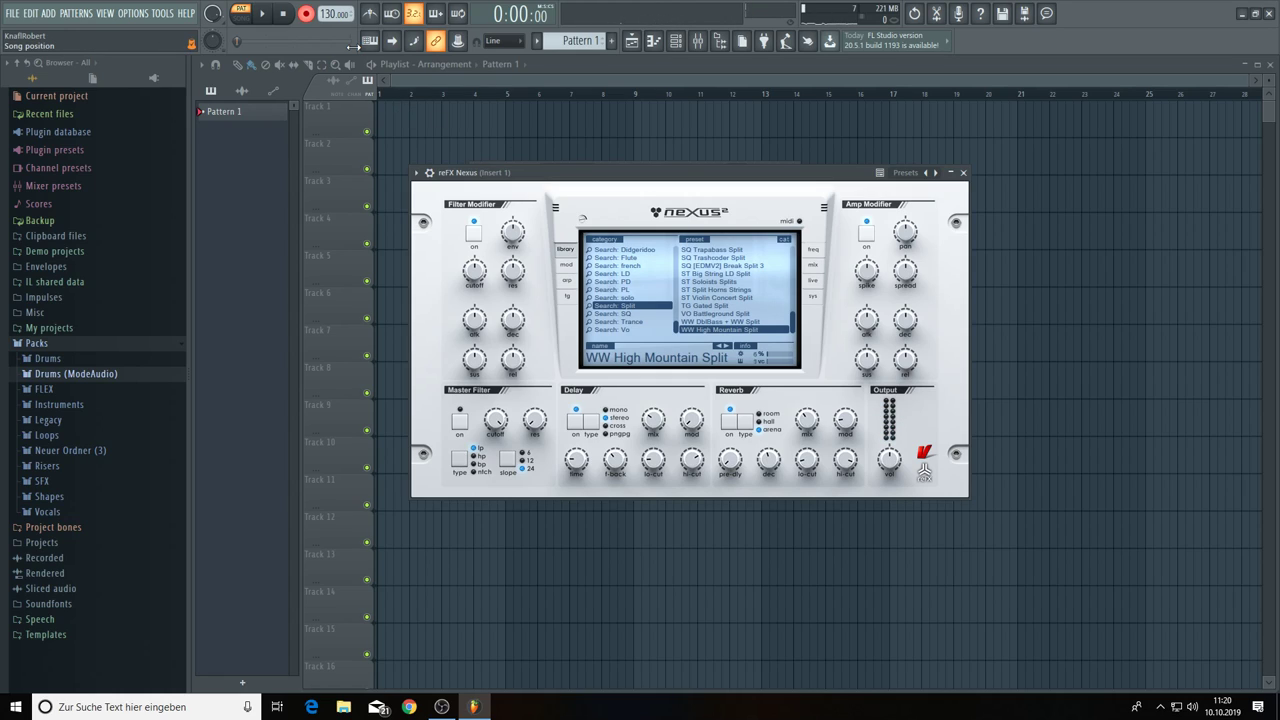
key("space")
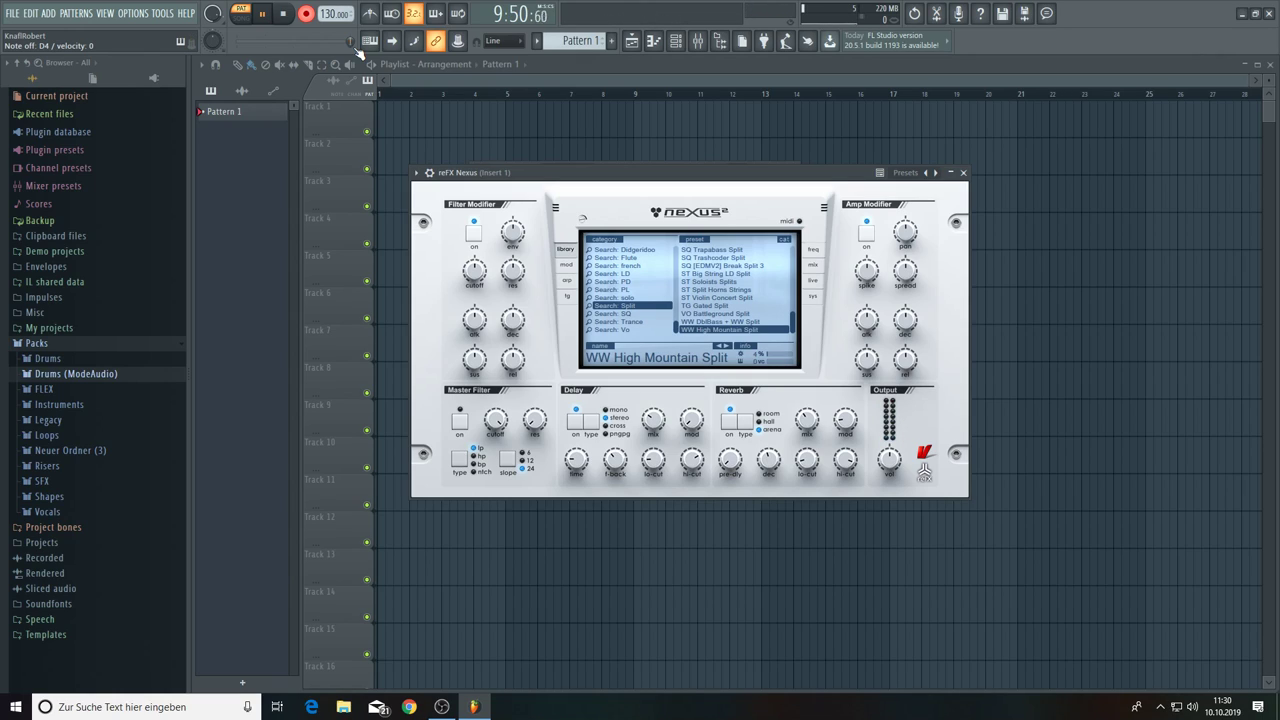
key("space")
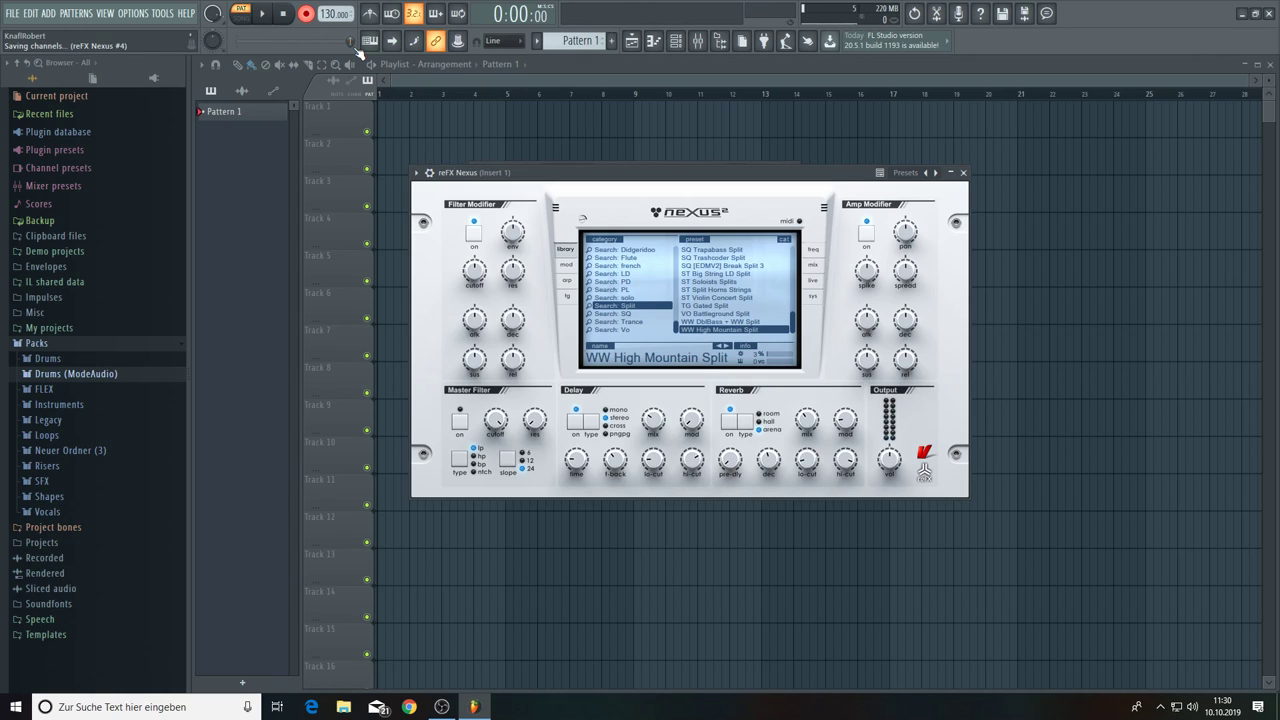
left_click(265, 117)
left_click(383, 115)
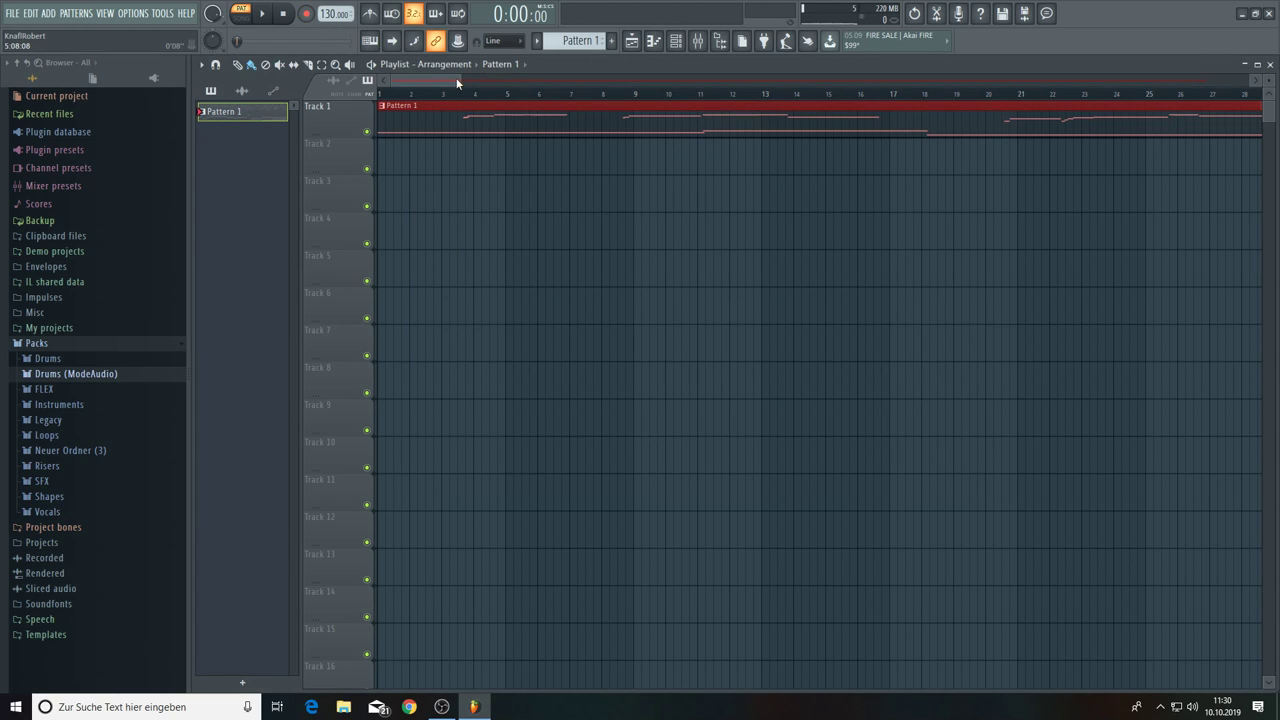
Extend the end of the Pattern 1 clip on Track 1 slightly past its last recorded notes.
left_click_drag(463, 80, 1260, 95)
scroll(1268, 84, "up", 4)
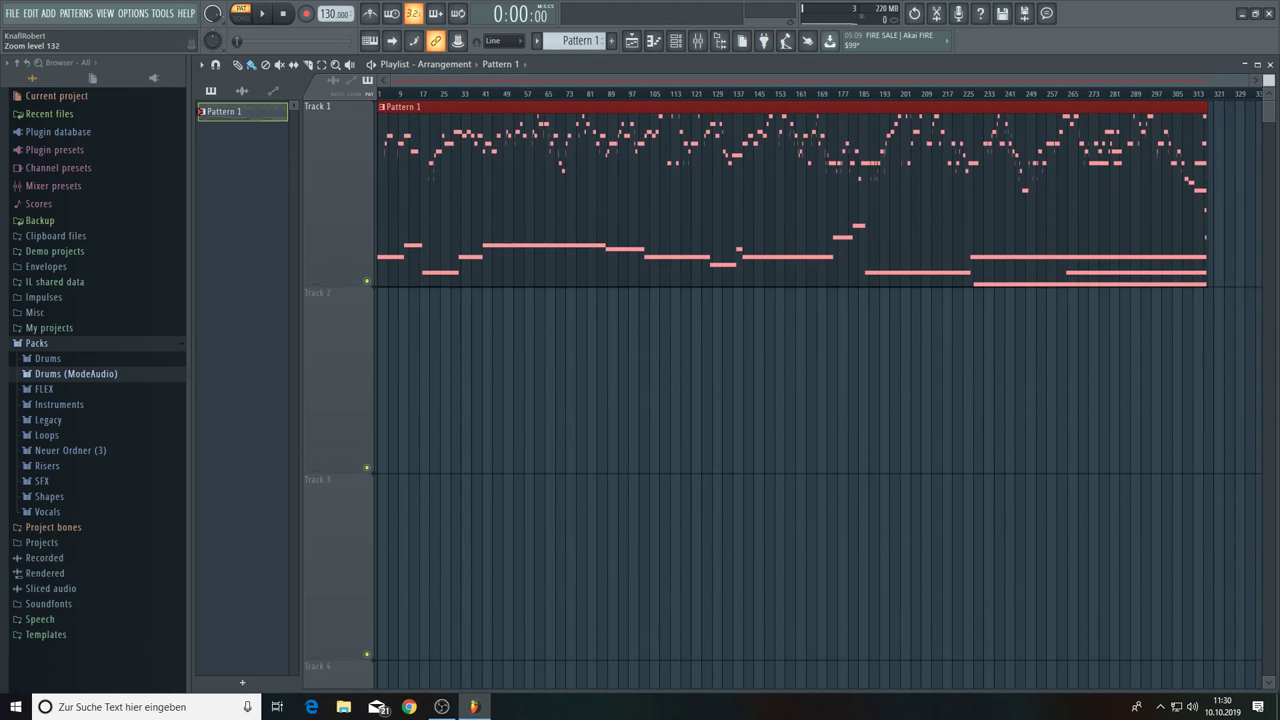
left_click_drag(1206, 120, 1209, 125)
scroll(1215, 97, "up", 6)
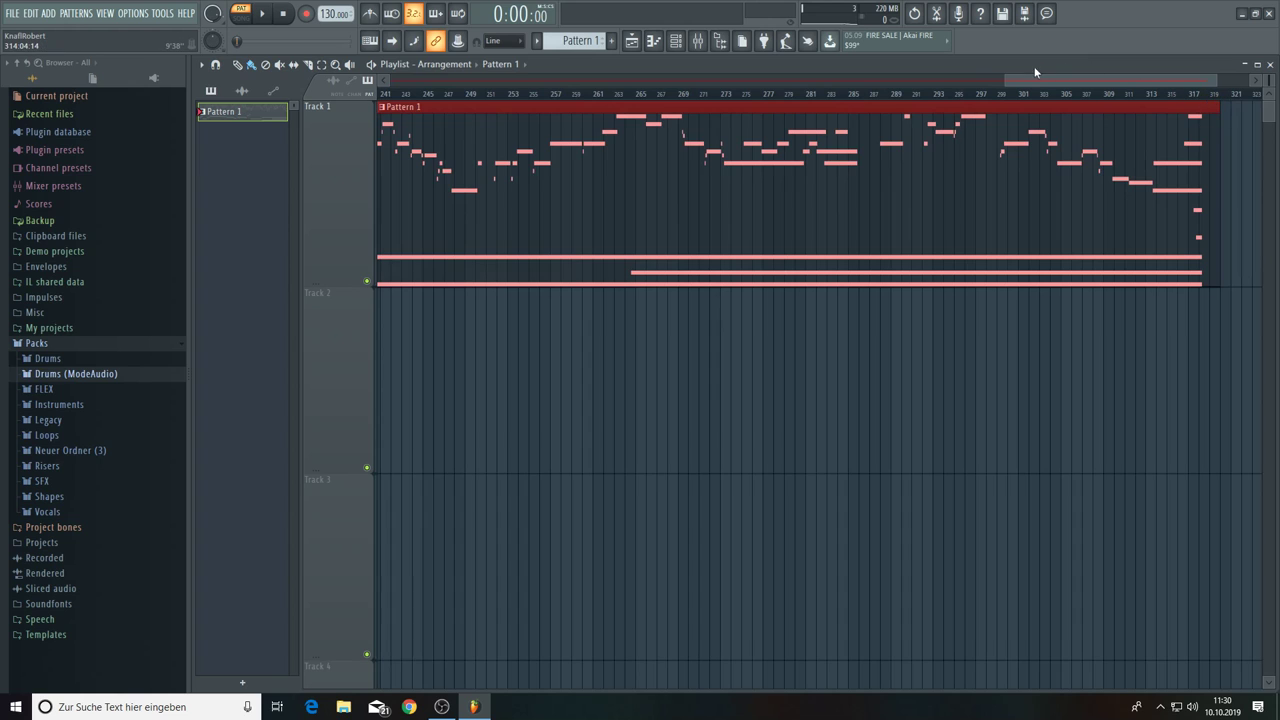
left_click_drag(1003, 77, 390, 80)
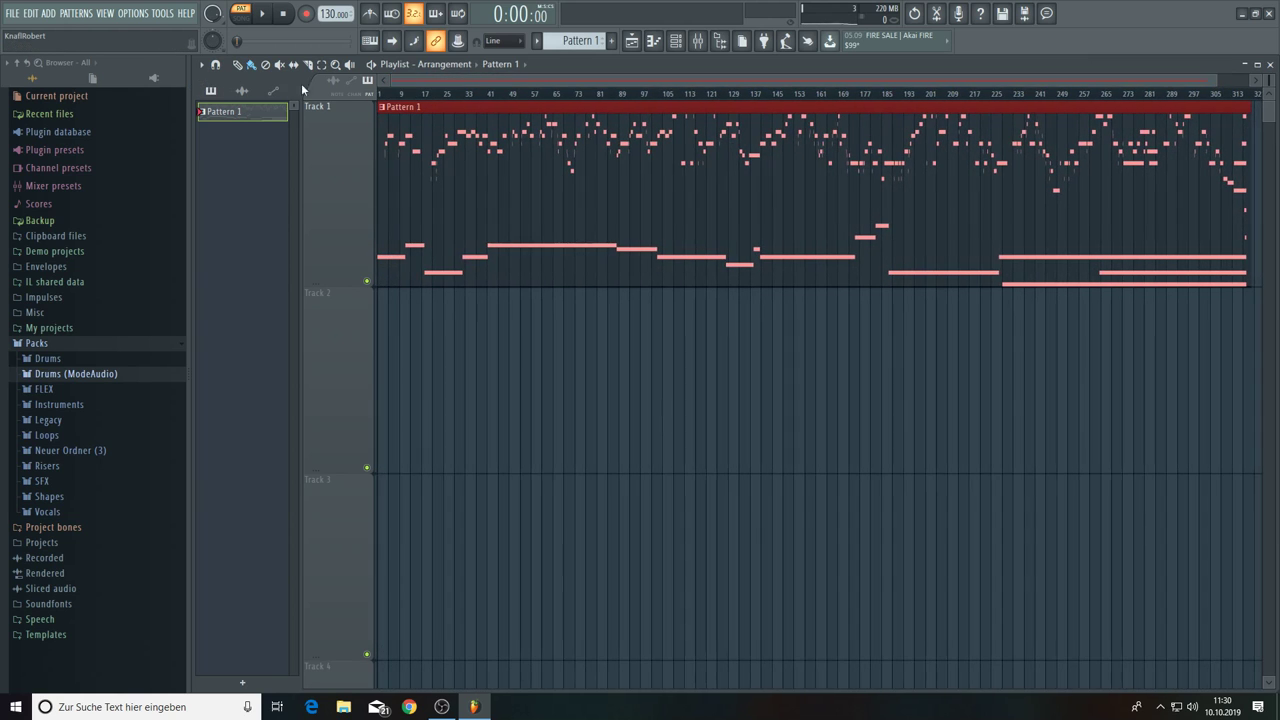
Play the arrangement from the start in song mode and enable auto-scrolling.
left_click(241, 17)
left_click(264, 16)
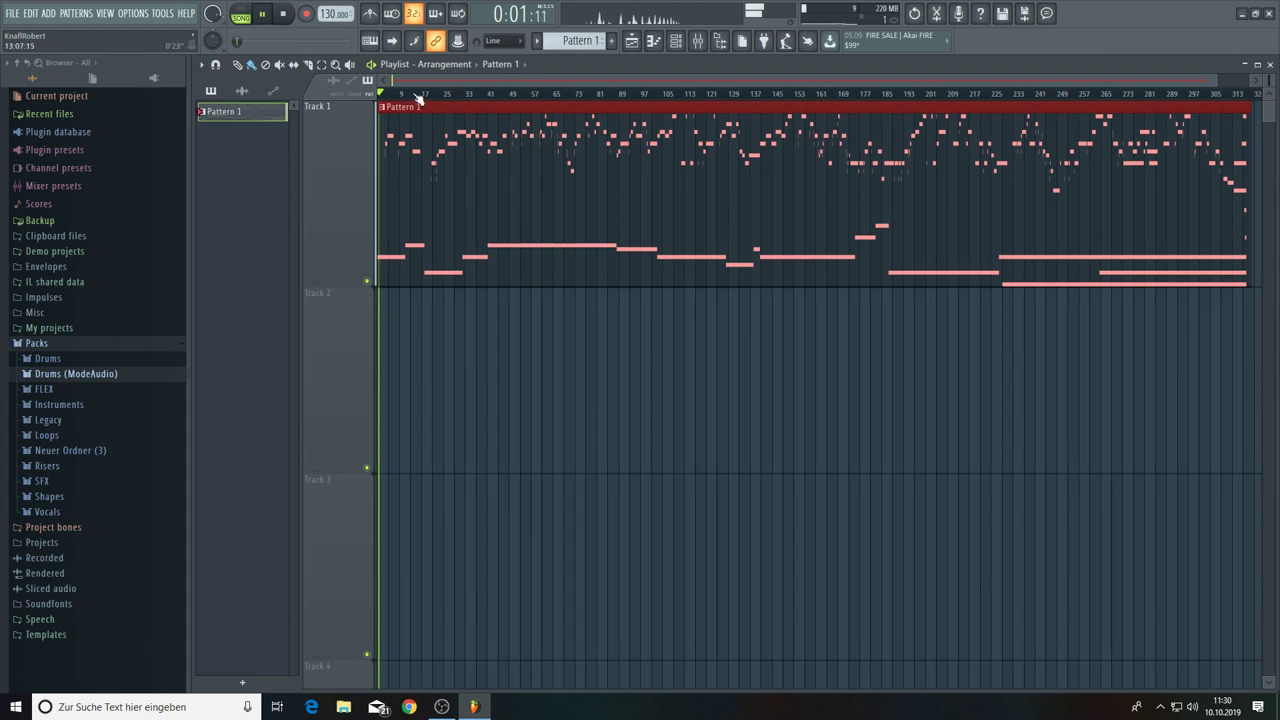
scroll(420, 97, "up", 4)
scroll(425, 105, "up", 3)
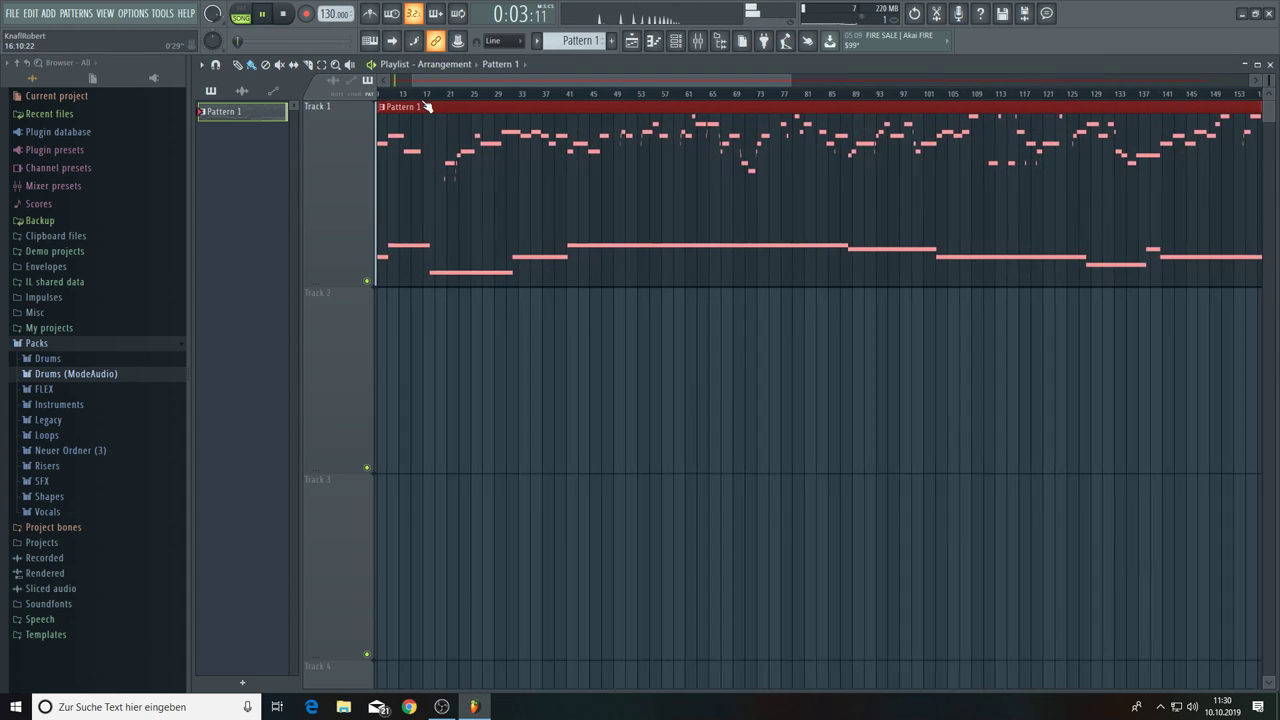
scroll(425, 105, "up", 2)
left_click(391, 41)
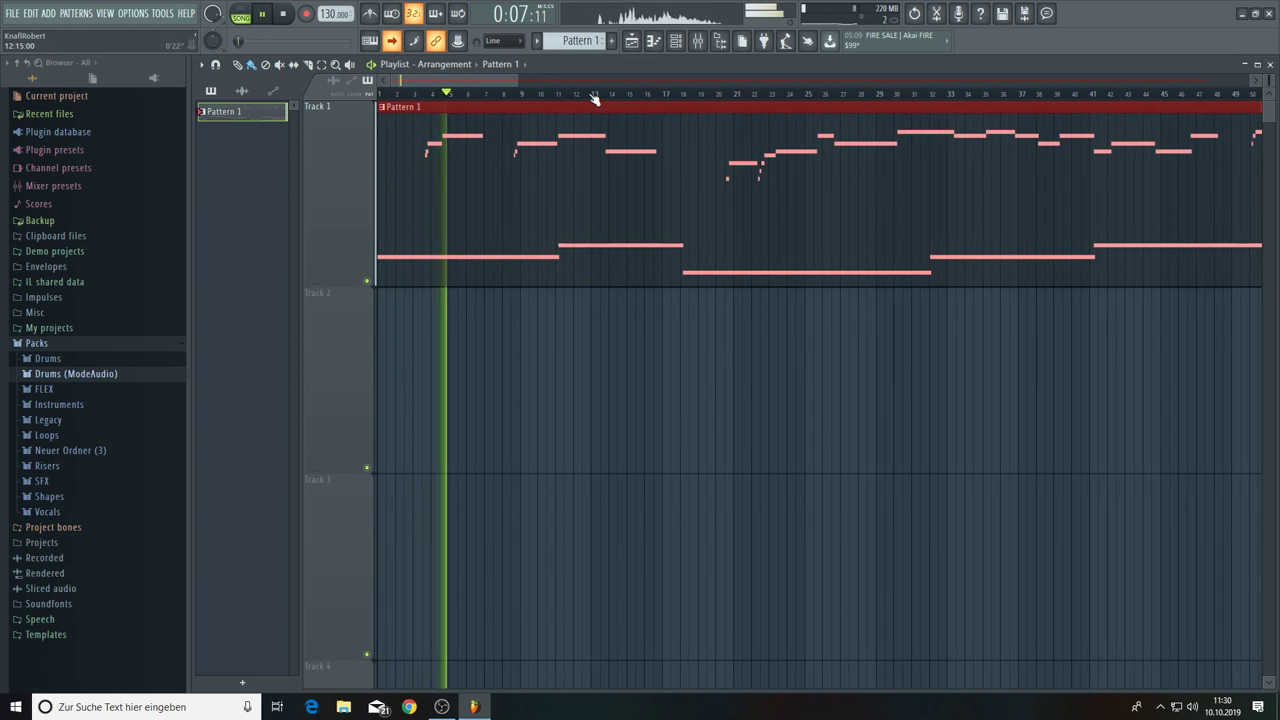
Load Wave Candy into the first effect slot of the Master mixer track.
left_click(699, 42)
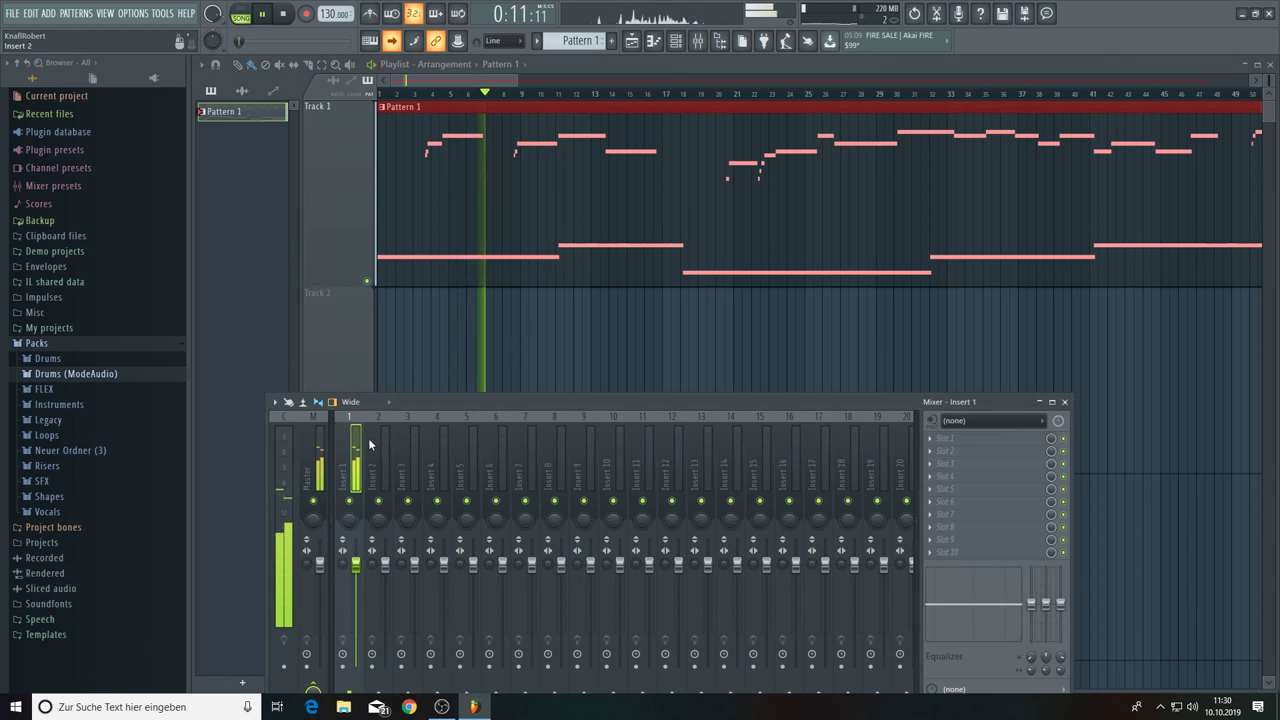
left_click(317, 461)
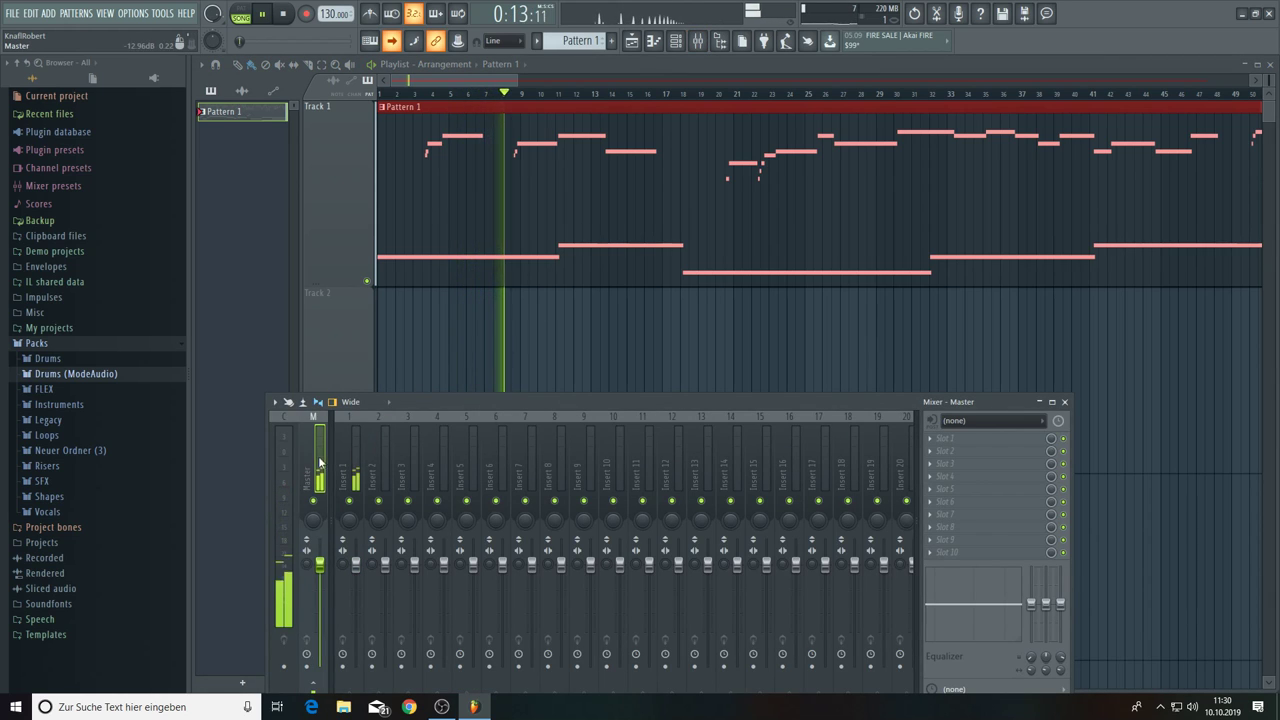
left_click_drag(424, 397, 528, 336)
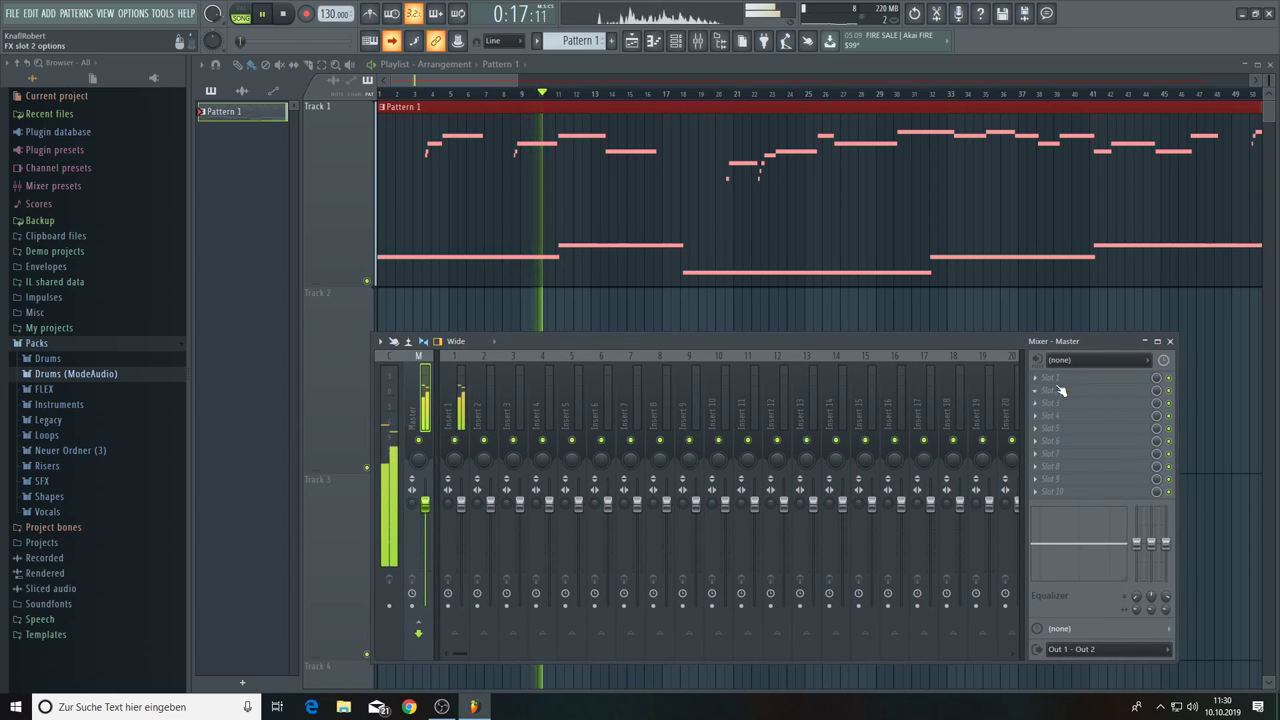
left_click(1040, 381)
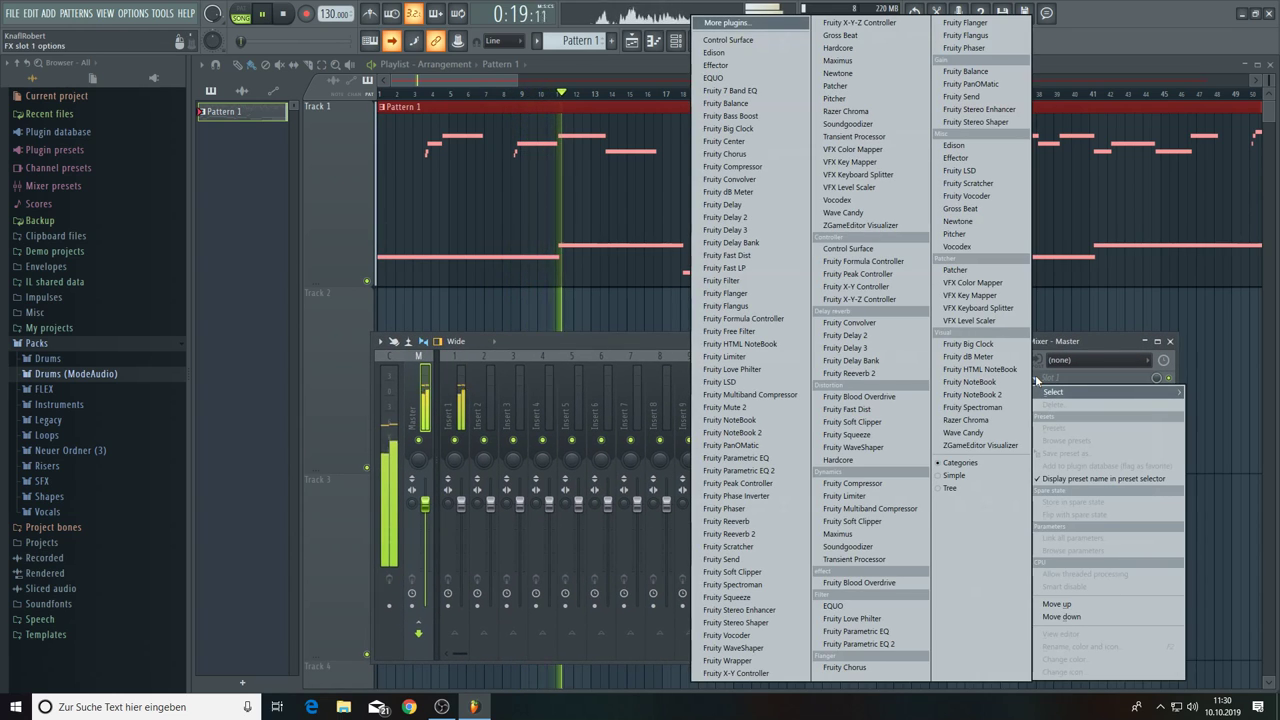
left_click(960, 432)
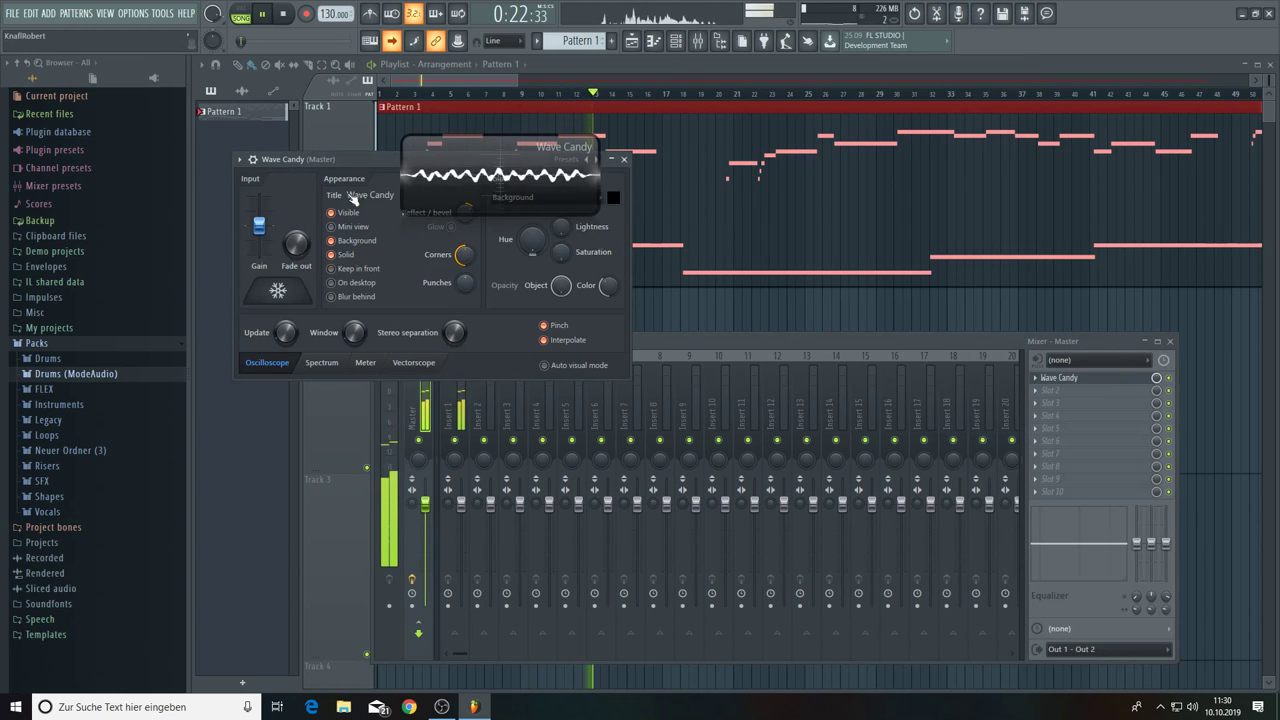
Set Wave Candy's oscilloscope window to about 69.8 ms and widen its floating display above the mixer.
left_click_drag(349, 165, 697, 305)
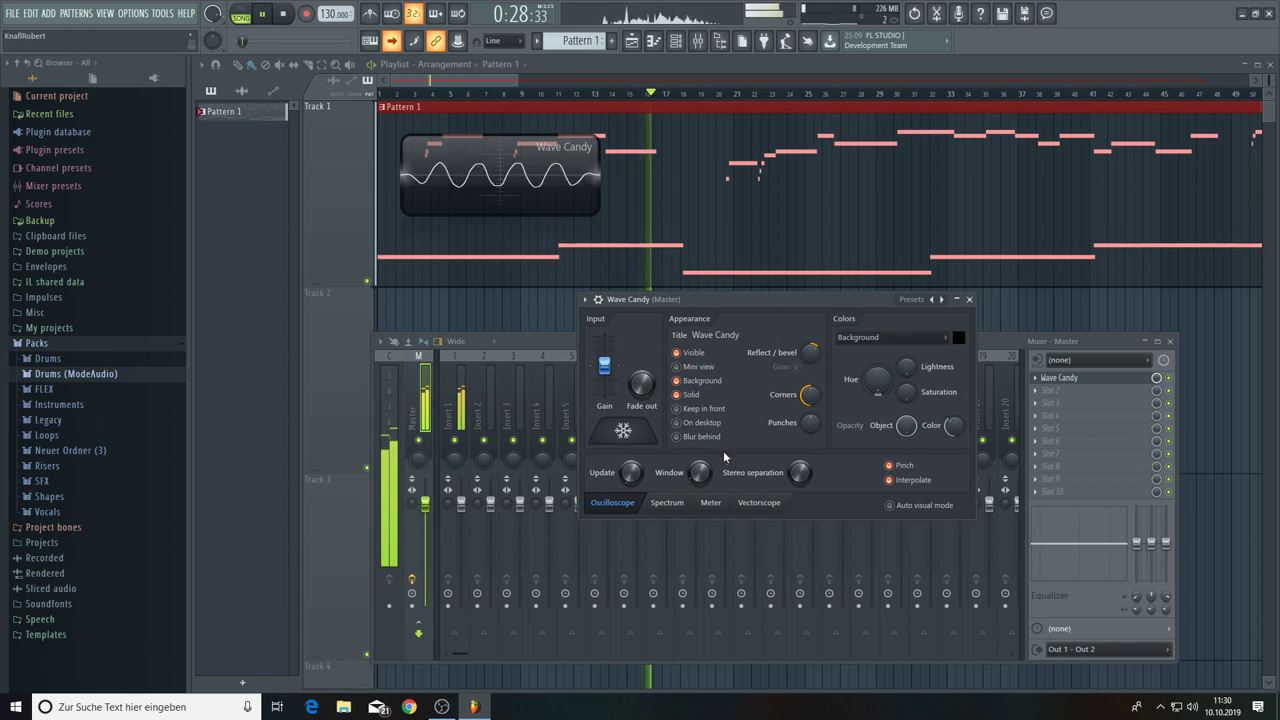
left_click_drag(700, 474, 700, 462)
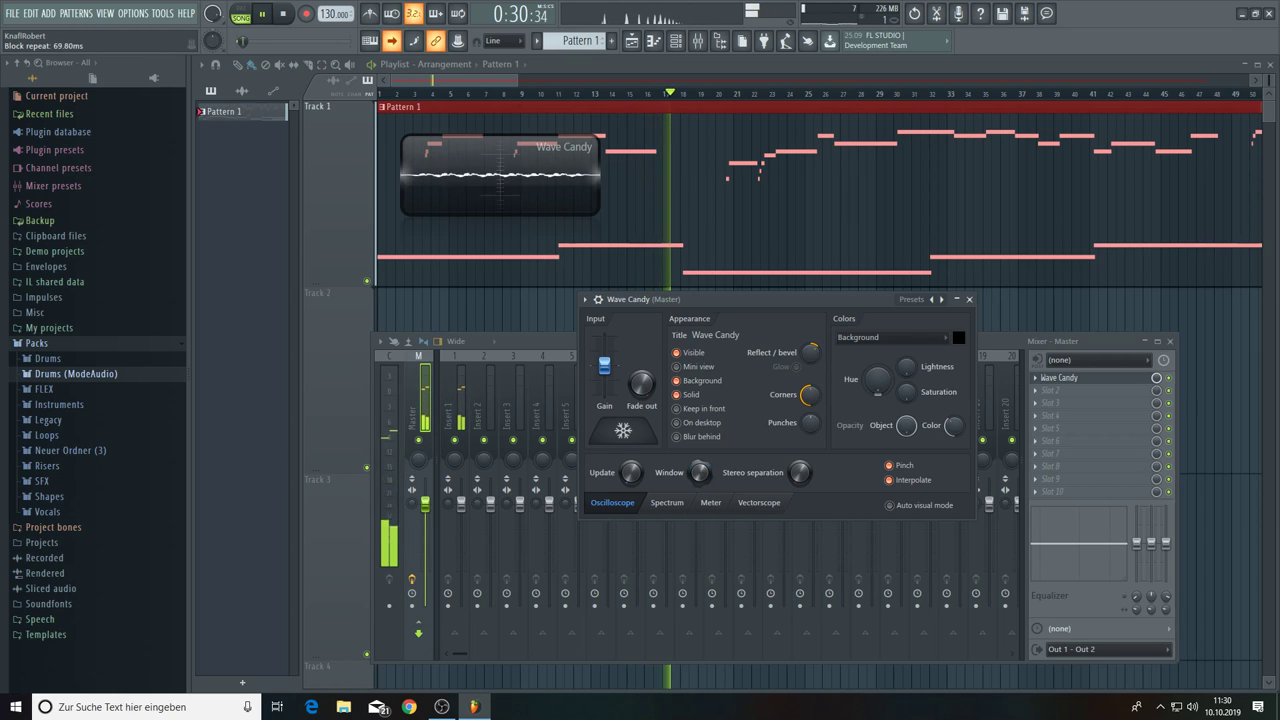
left_click_drag(600, 213, 886, 212)
left_click_drag(757, 171, 980, 248)
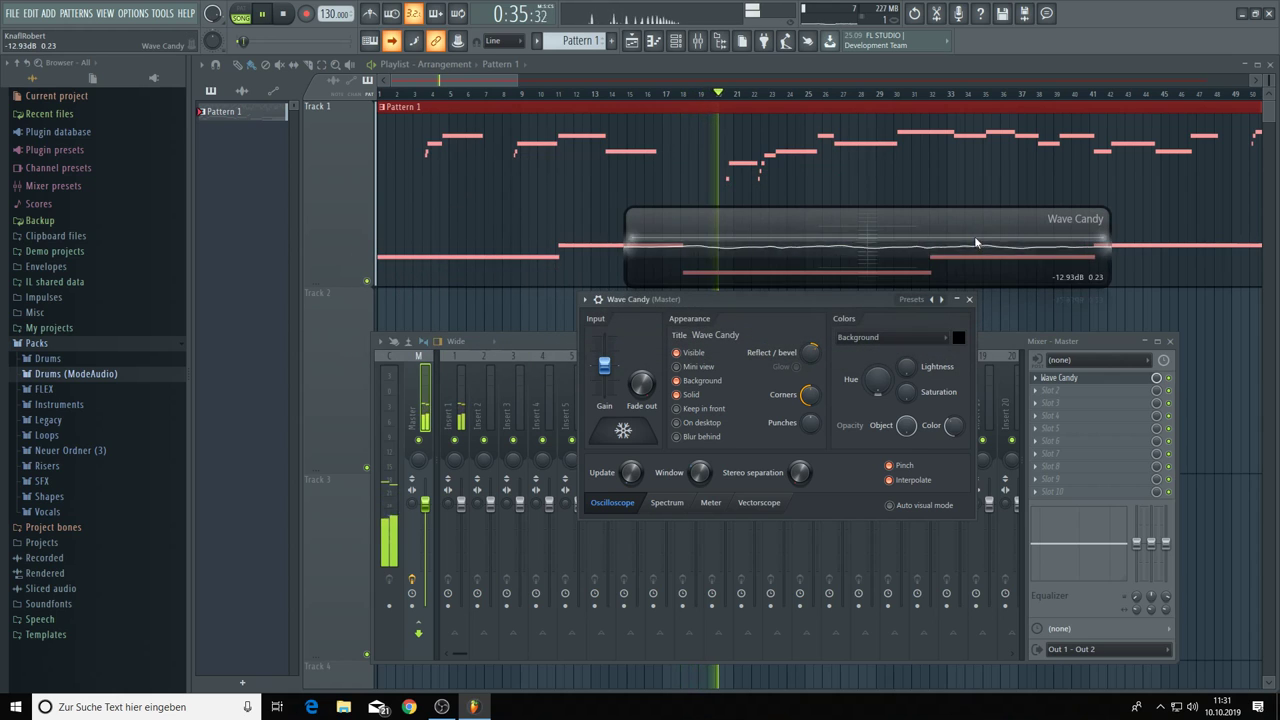
Load ZGameEditor Visualizer into the Master track's second effect slot and arrange its window clear of the Wave Candy display.
left_click(1037, 392)
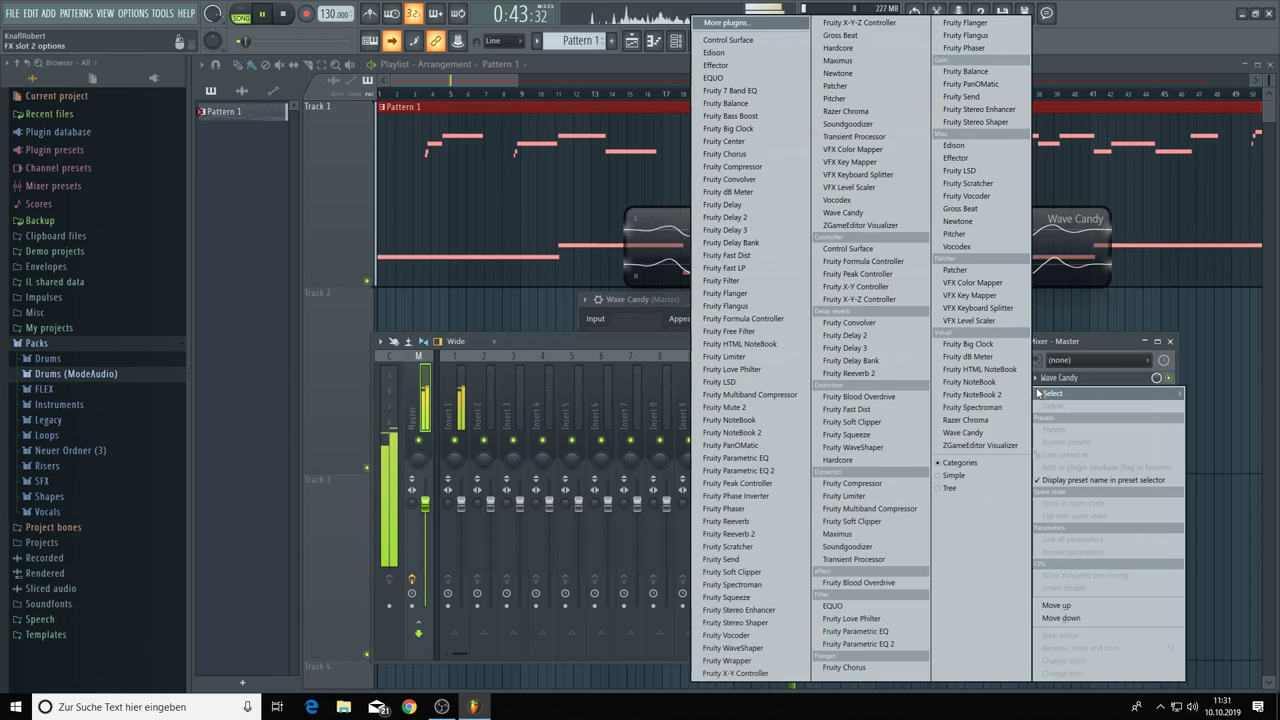
left_click(965, 447)
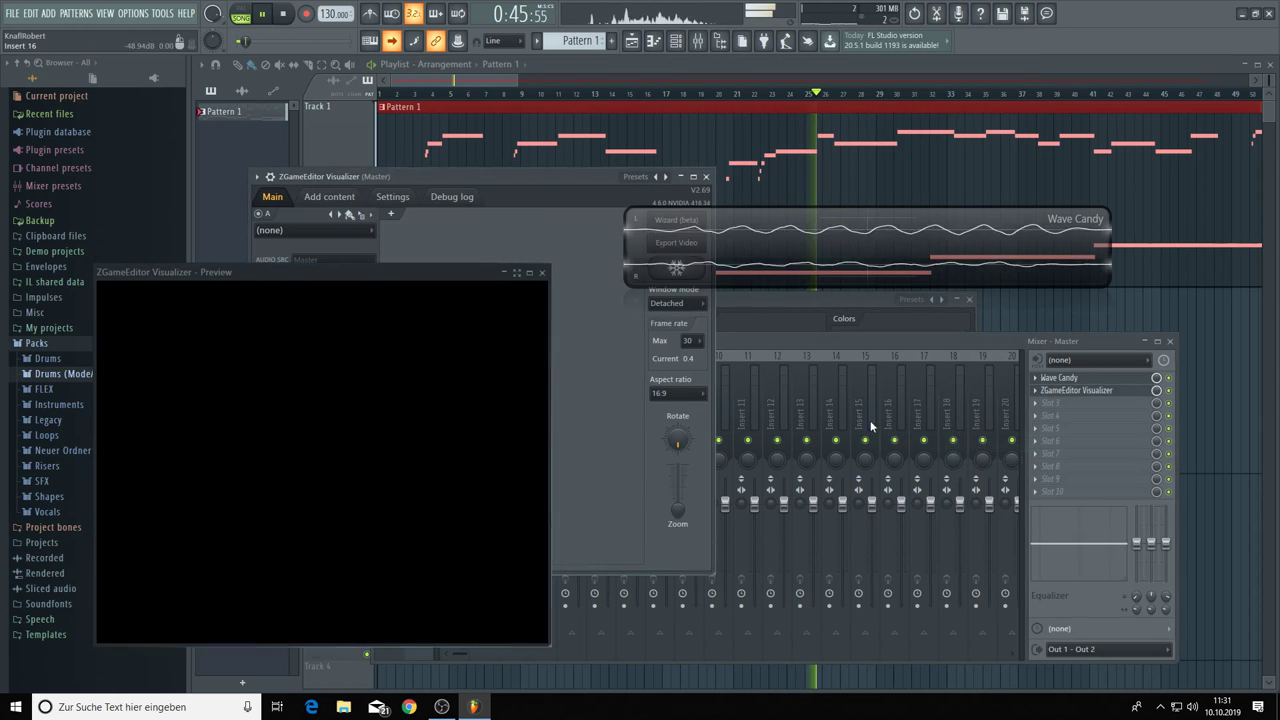
left_click_drag(624, 245, 748, 146)
left_click_drag(568, 178, 889, 196)
Add the Wave Candy (Master) window as image content in ZGameEditor Visualizer with 100% capture width and height.
left_click(653, 217)
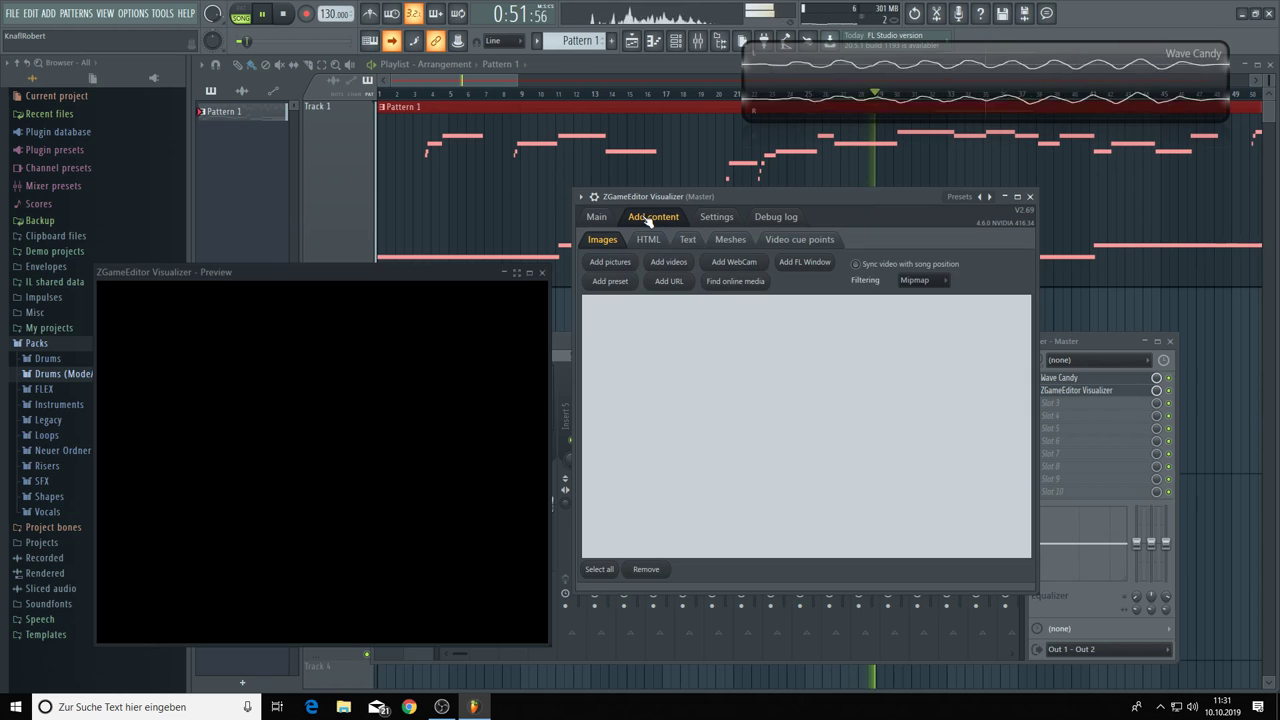
left_click(808, 263)
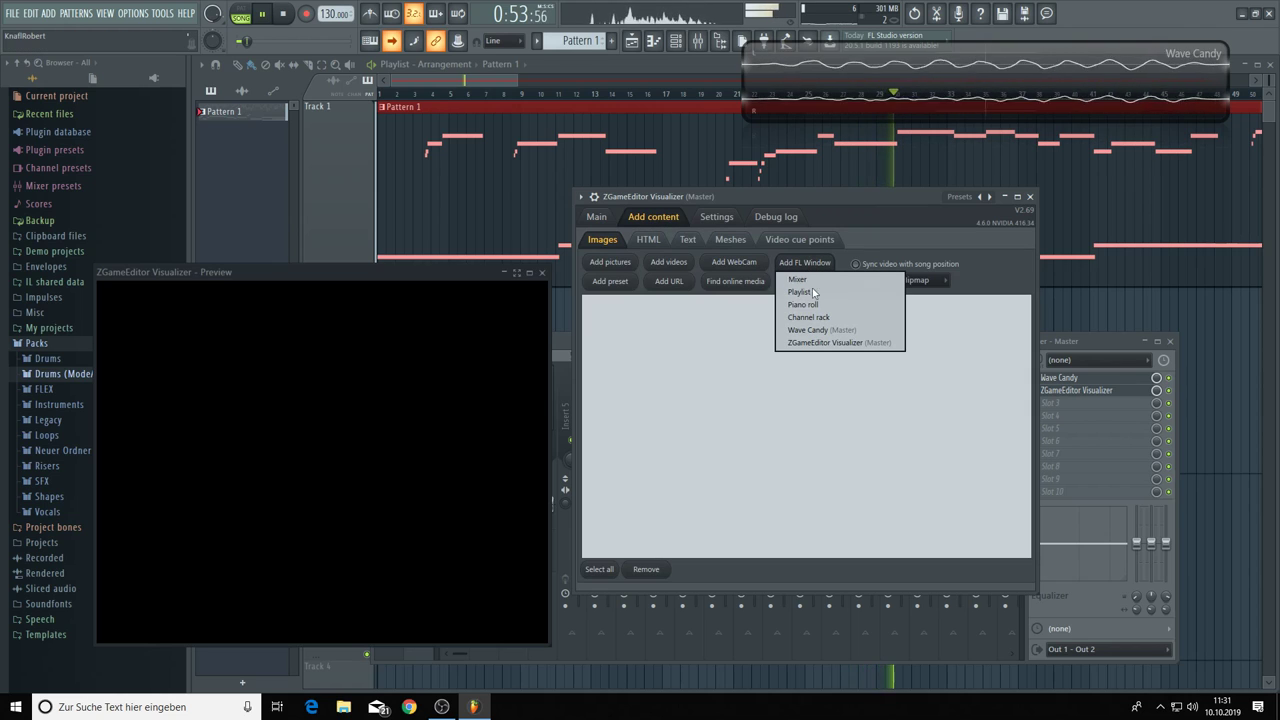
left_click(812, 330)
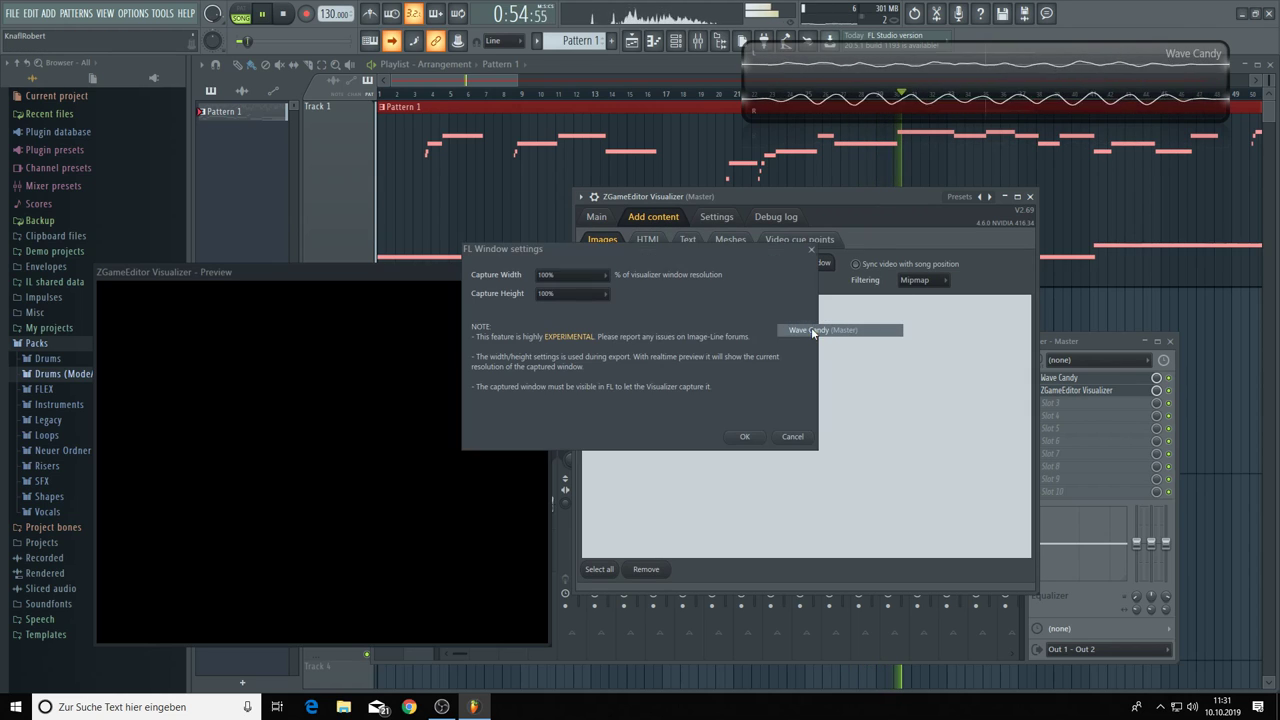
left_click(745, 436)
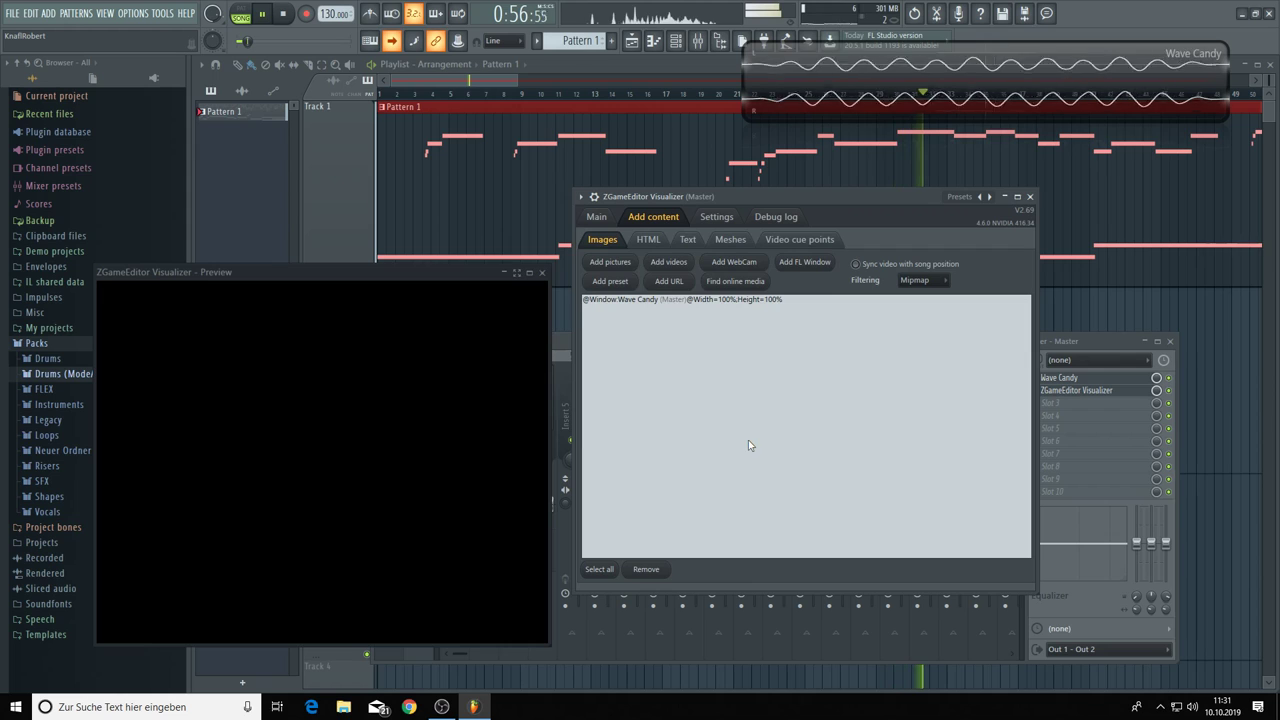
Assign the ImageBox effect to visualizer layer A with Wave Candy as its image source, and set its size to about 16%.
left_click(596, 217)
left_click(619, 252)
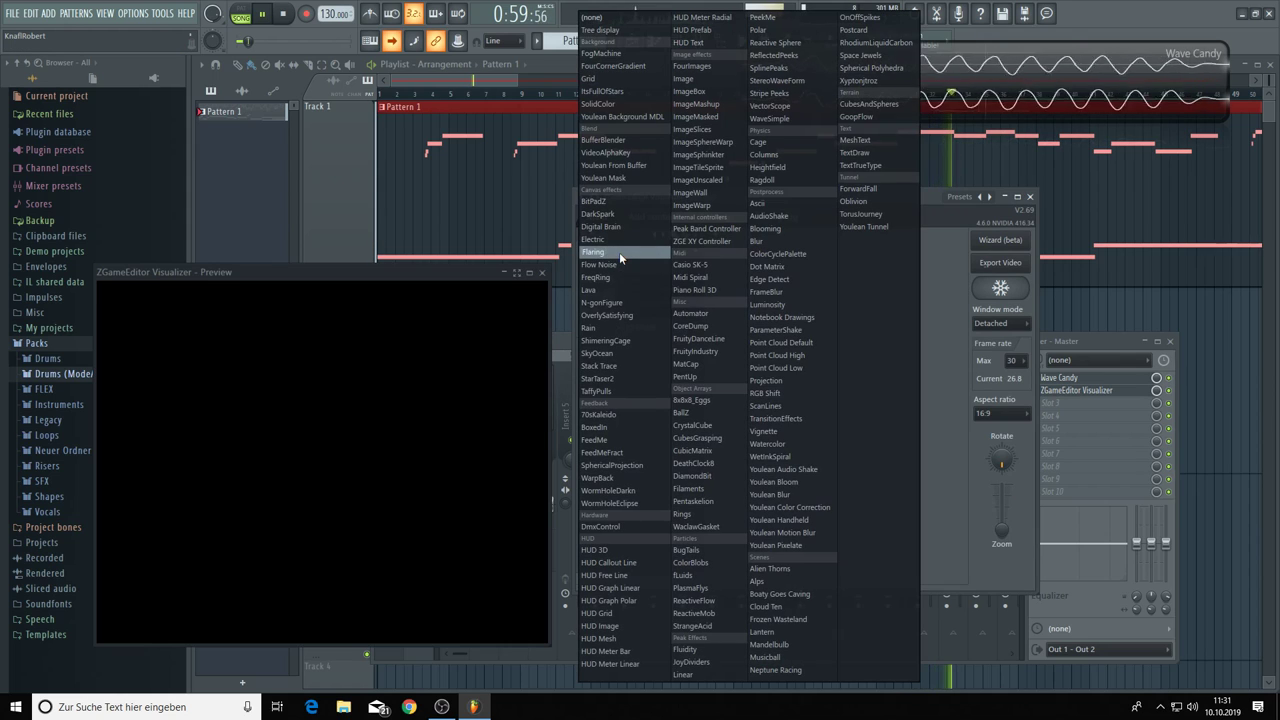
left_click(695, 92)
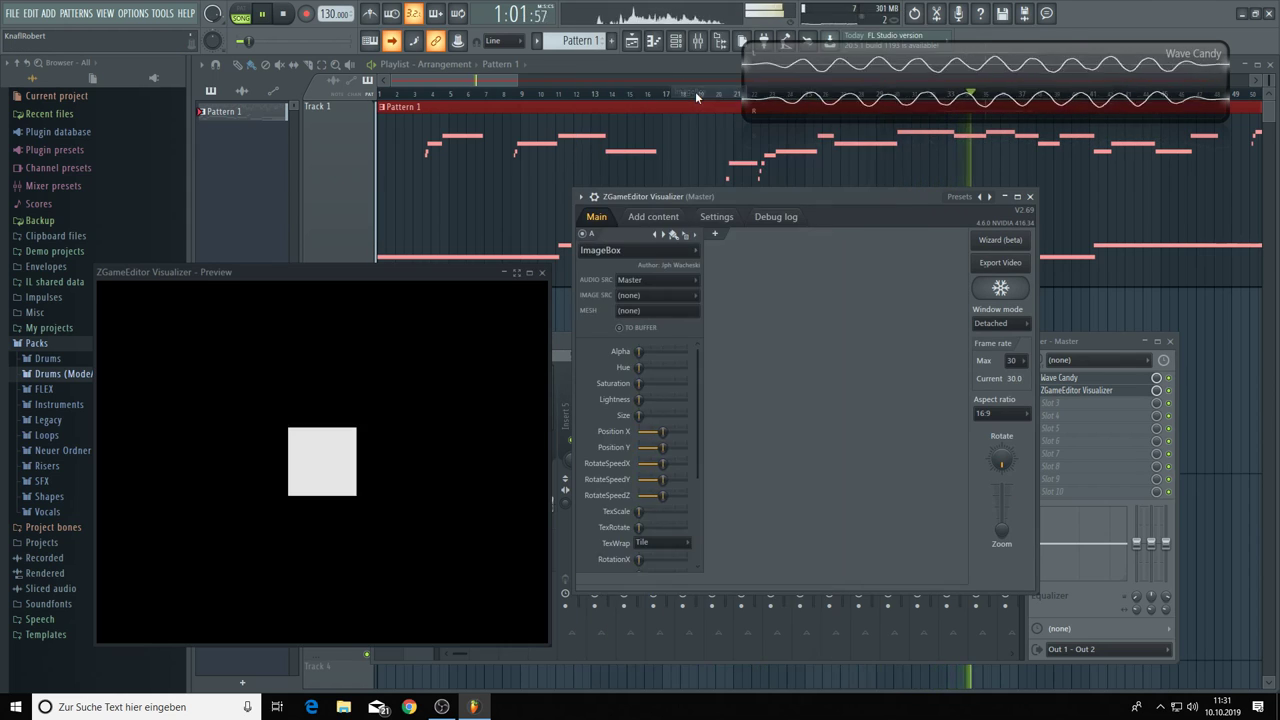
left_click(644, 295)
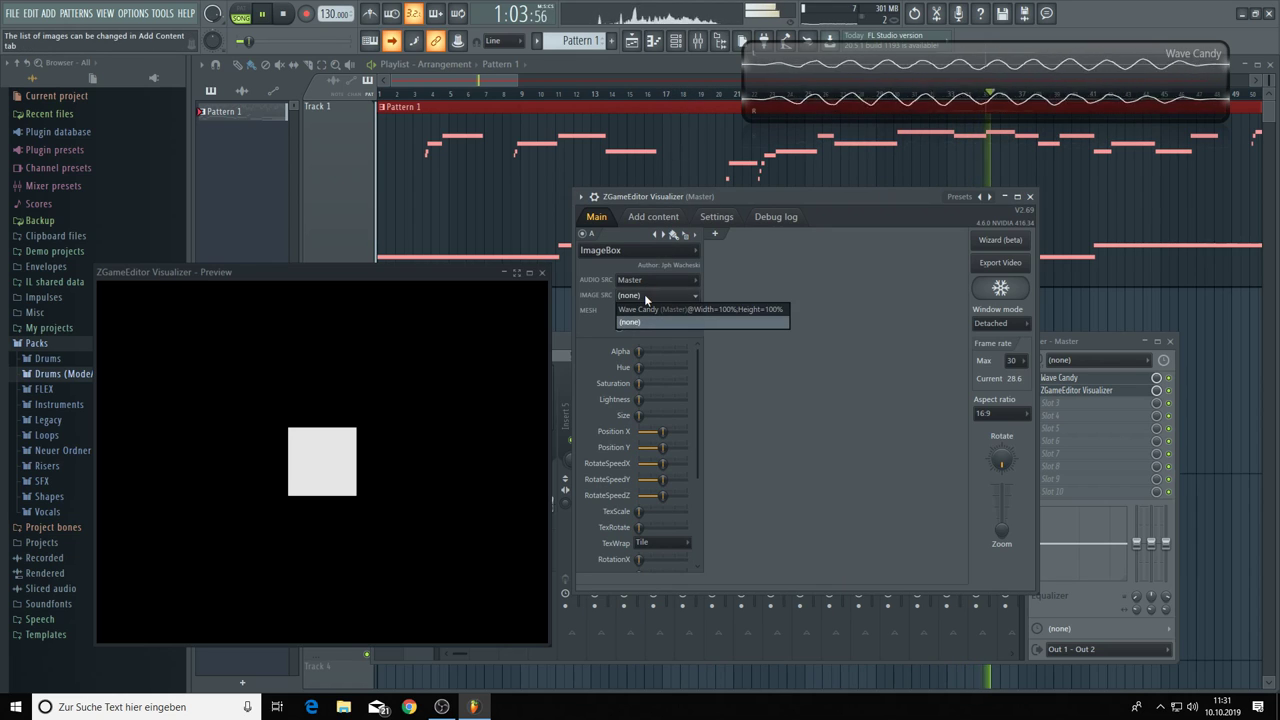
left_click(652, 310)
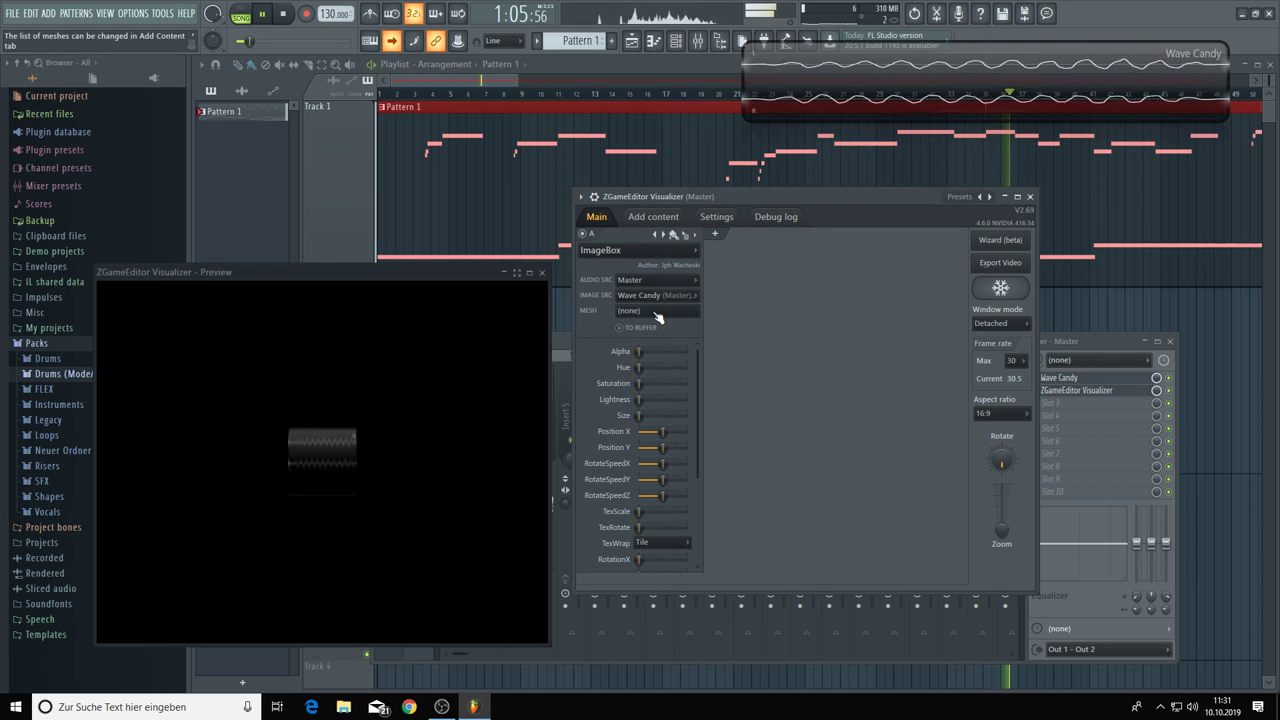
mouse_move(643, 420)
left_mouse_down()
mouse_move(643, 405)
mouse_move(651, 423)
left_mouse_up()
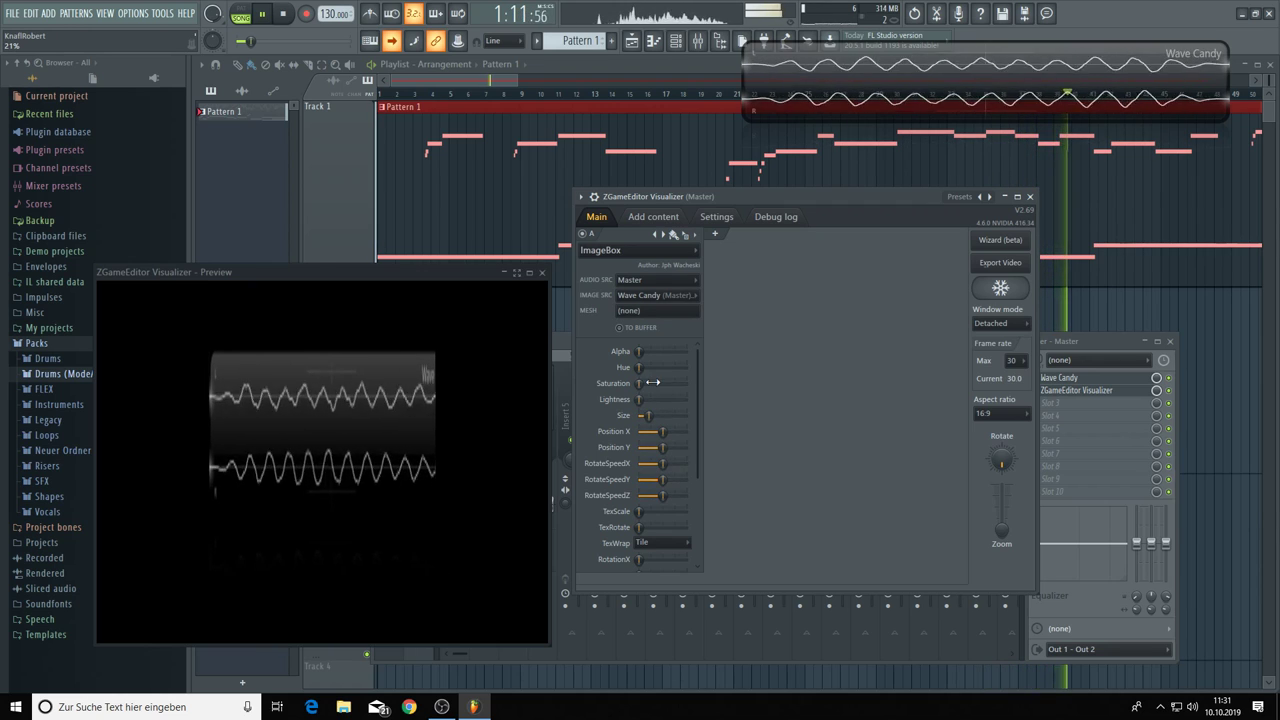
left_click_drag(649, 415, 652, 428)
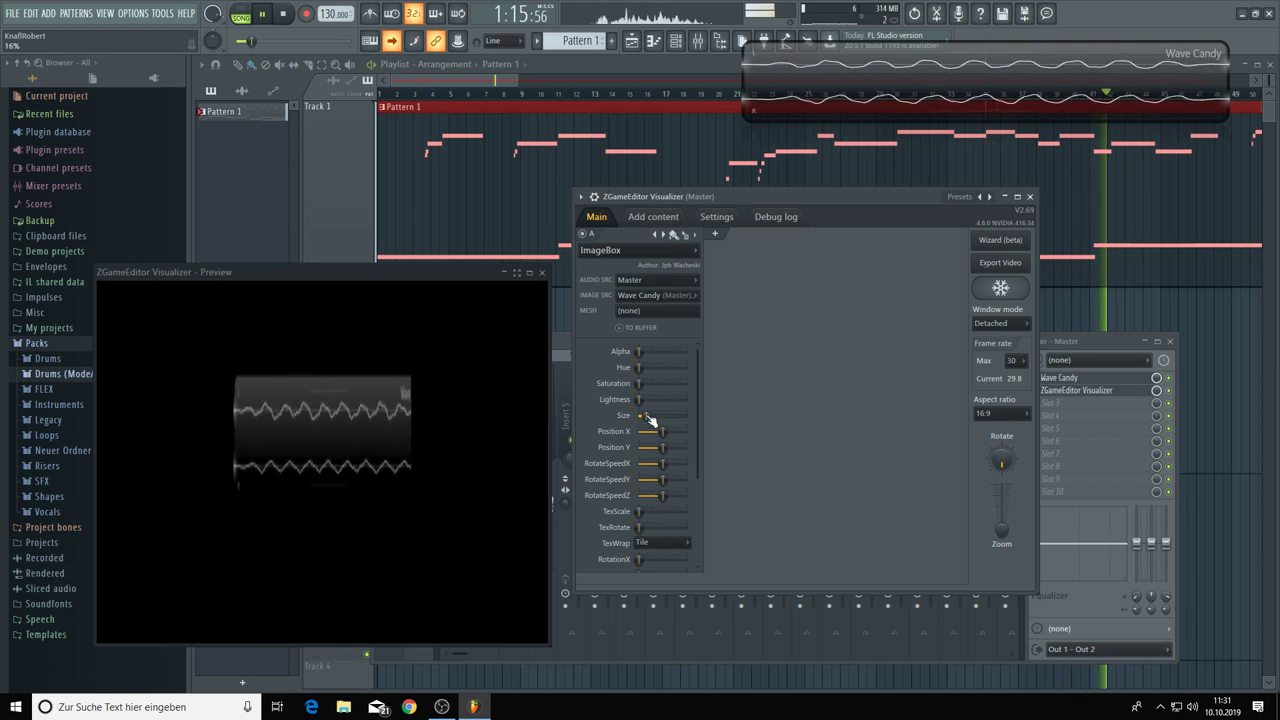
Add a new visualizer layer B with the 70sKaleido effect and clone it to create layer C.
left_click(718, 234)
left_click(724, 252)
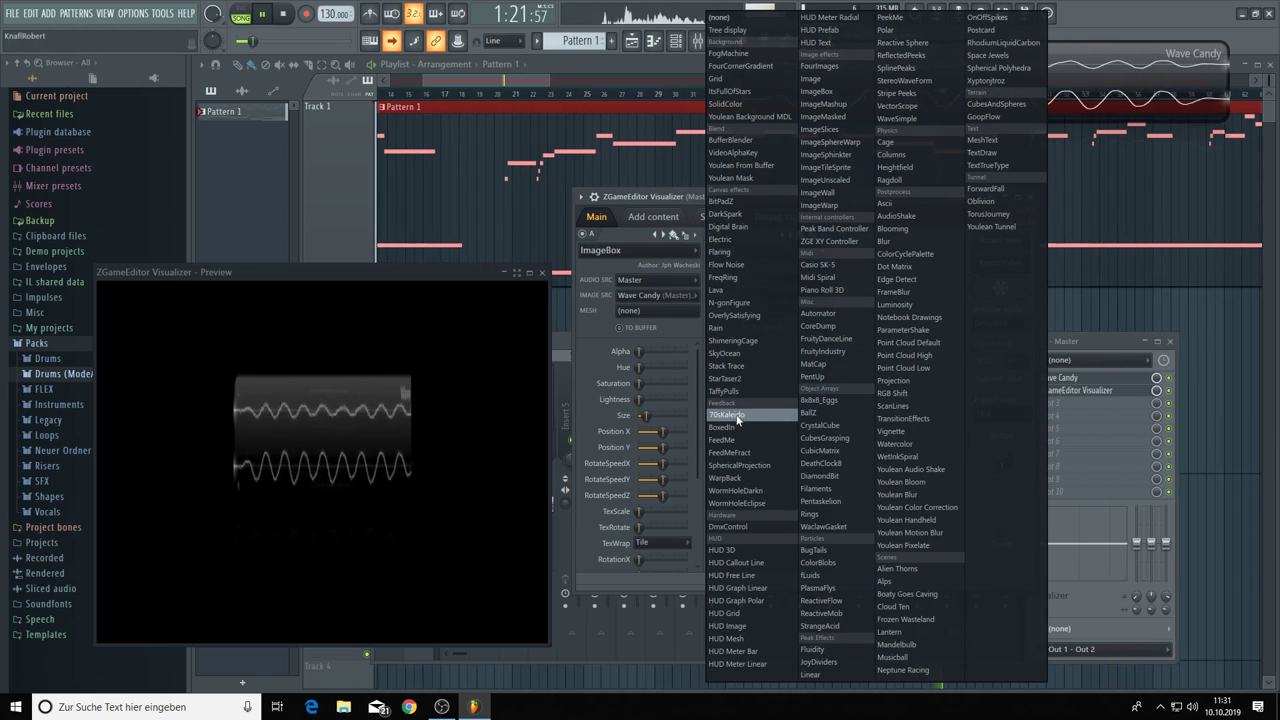
left_click(738, 417)
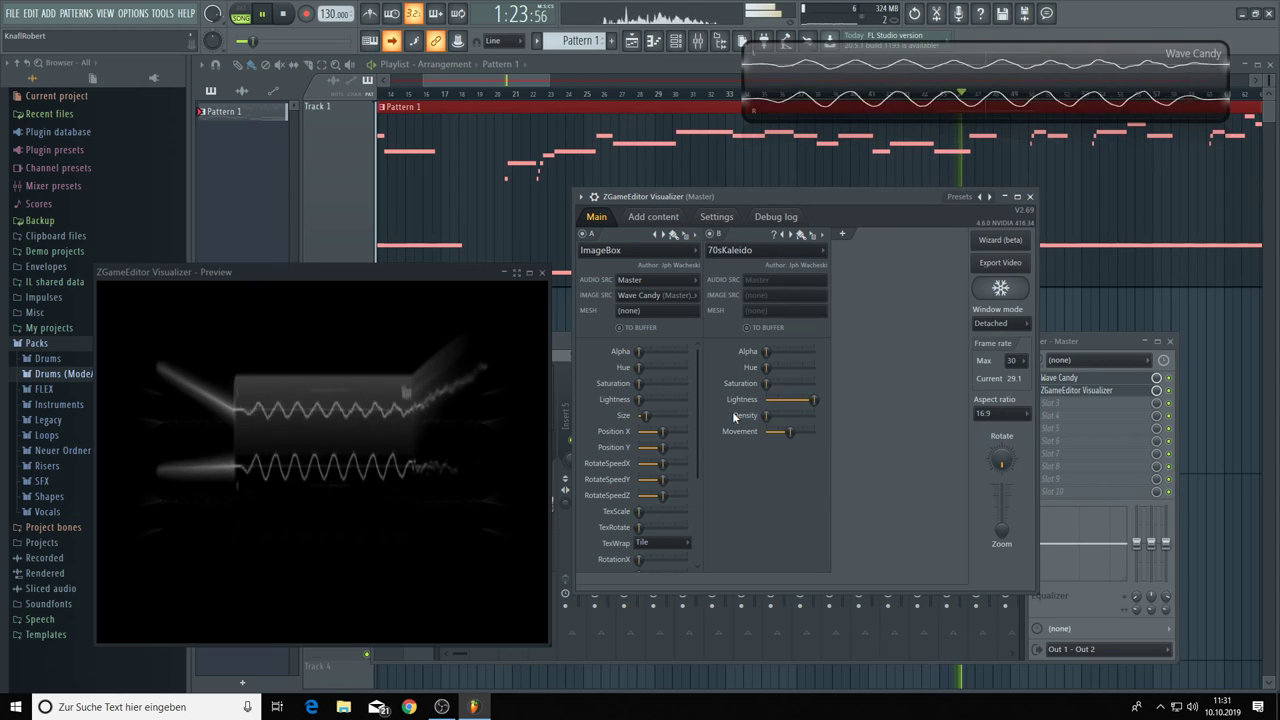
left_click(823, 238)
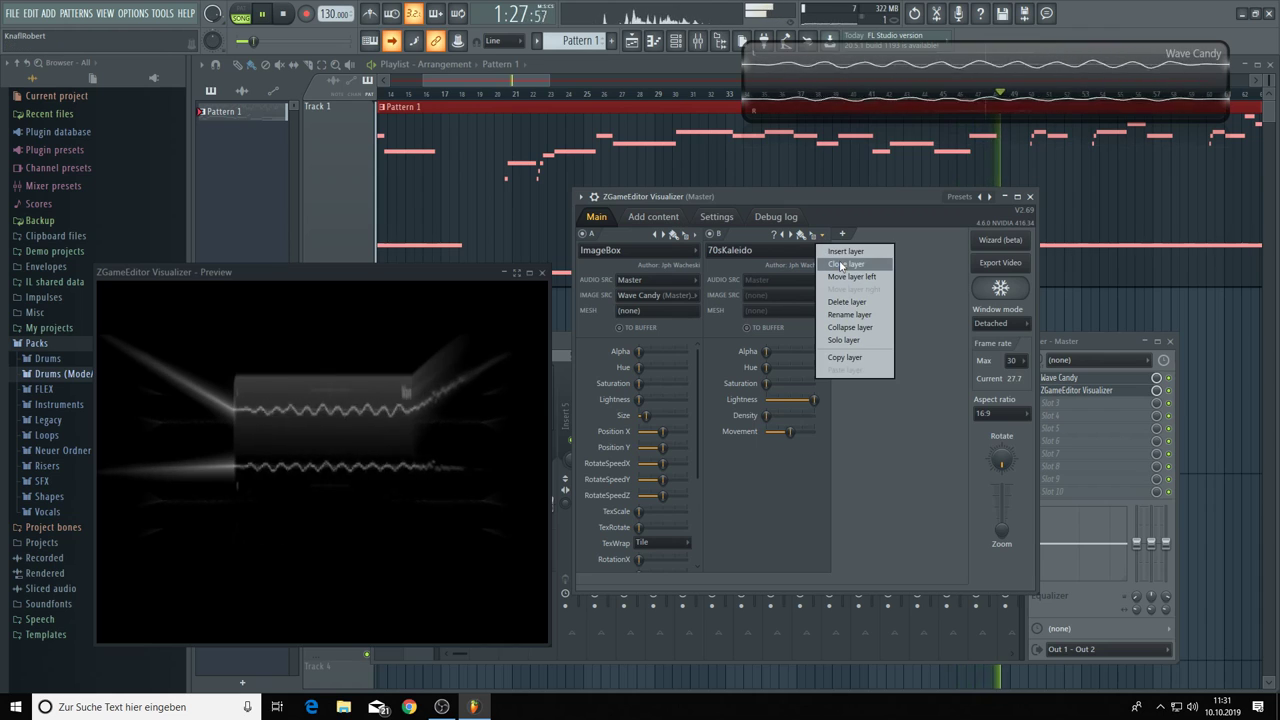
left_click(840, 262)
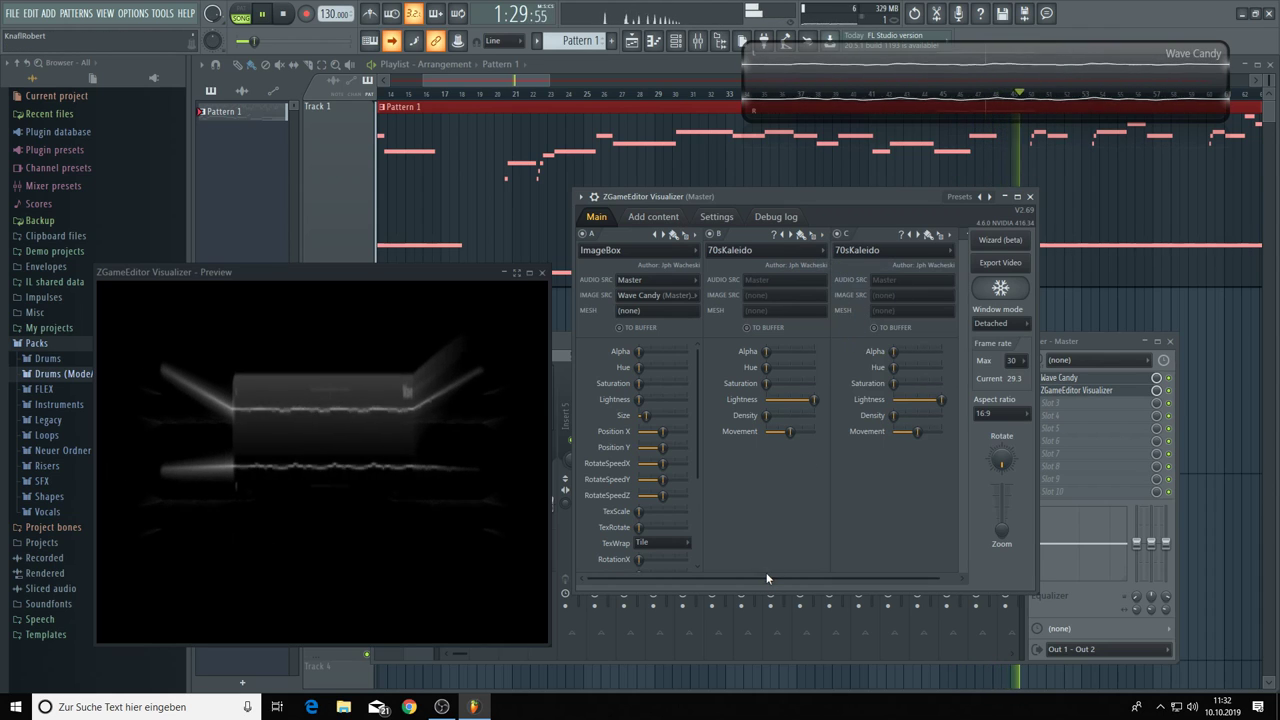
Set layer B's Saturation to 63% and Movement to minimum, and layer C's Hue to 50% with maximum Saturation and Movement, raising Density on both.
left_click_drag(769, 577, 786, 577)
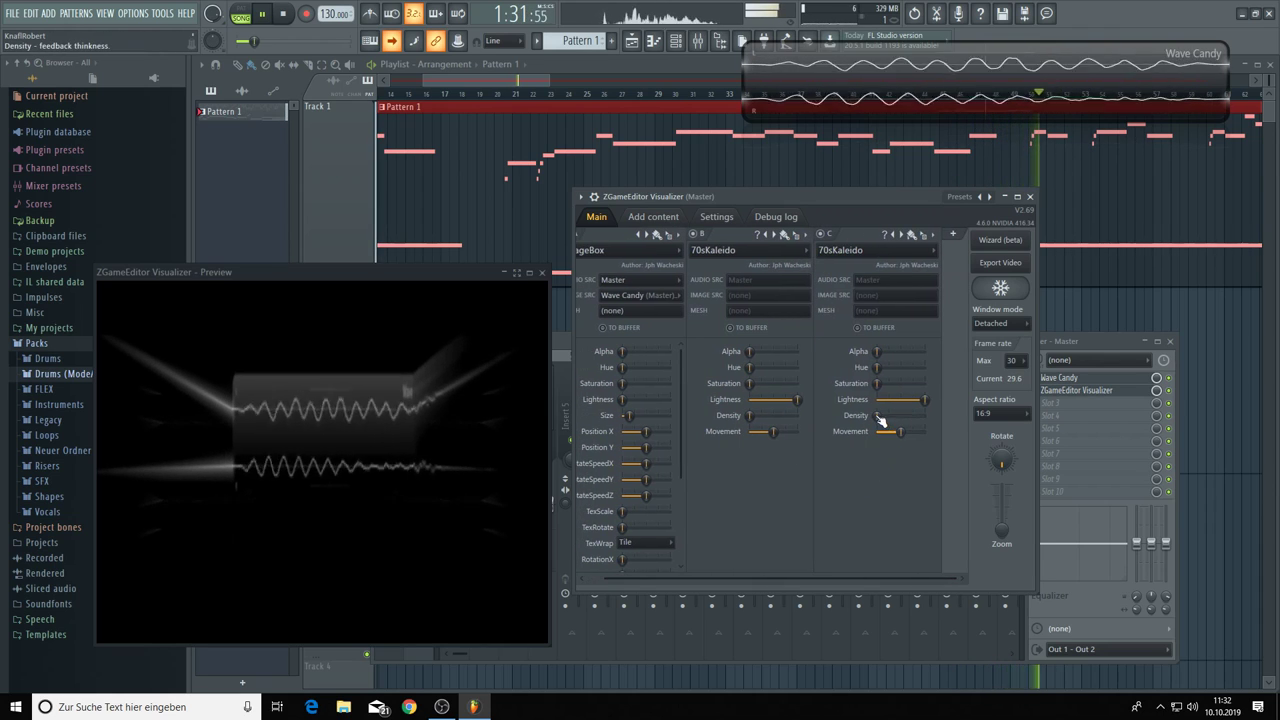
left_click_drag(903, 431, 922, 431)
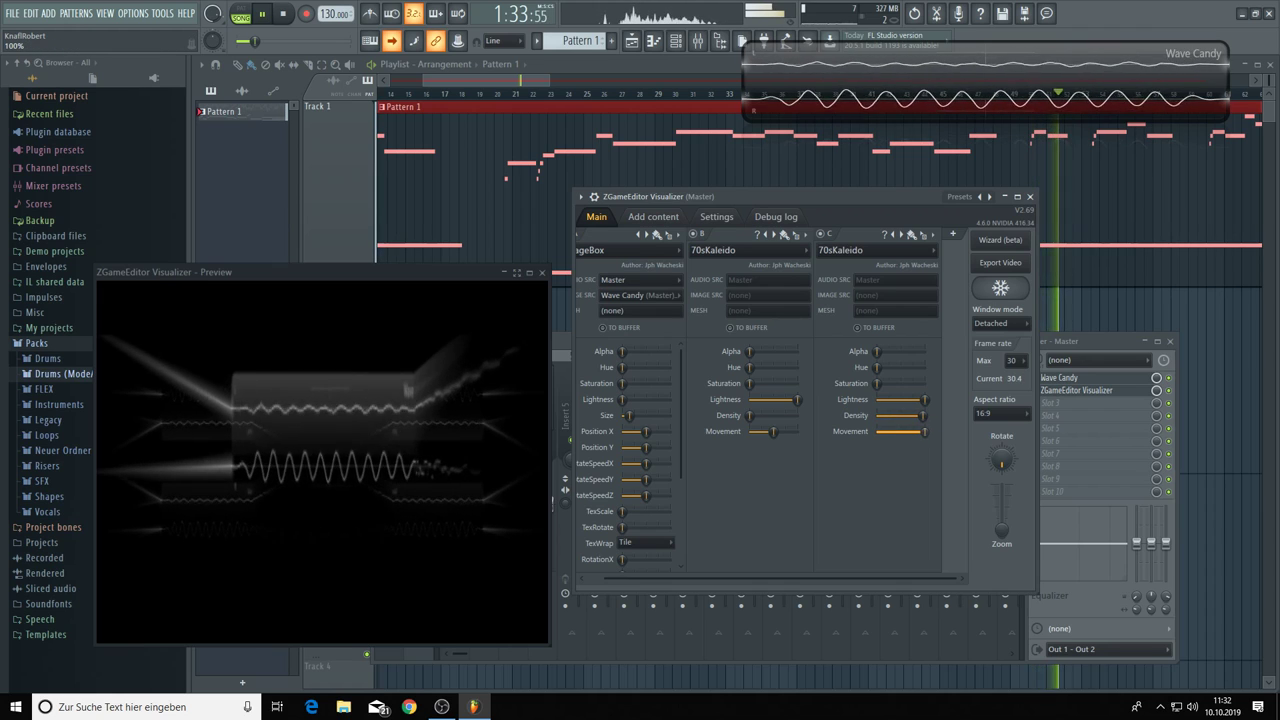
left_click_drag(766, 438, 760, 438)
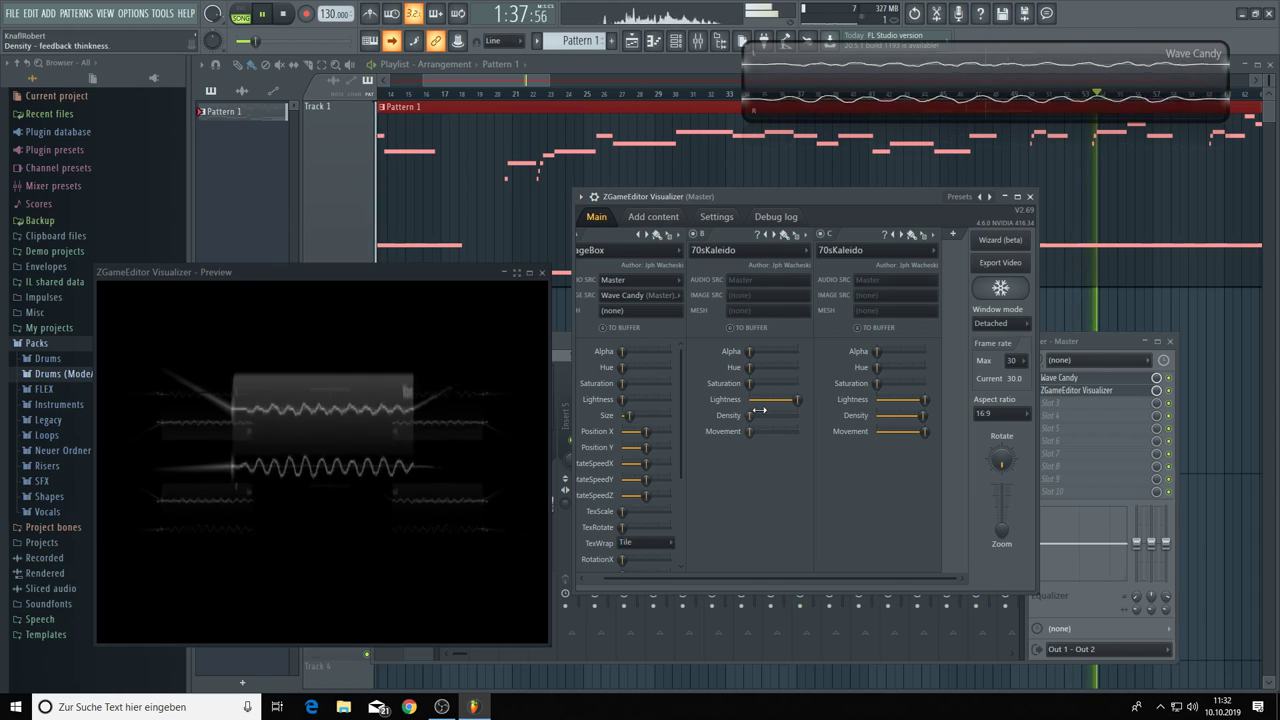
left_click_drag(753, 420, 778, 384)
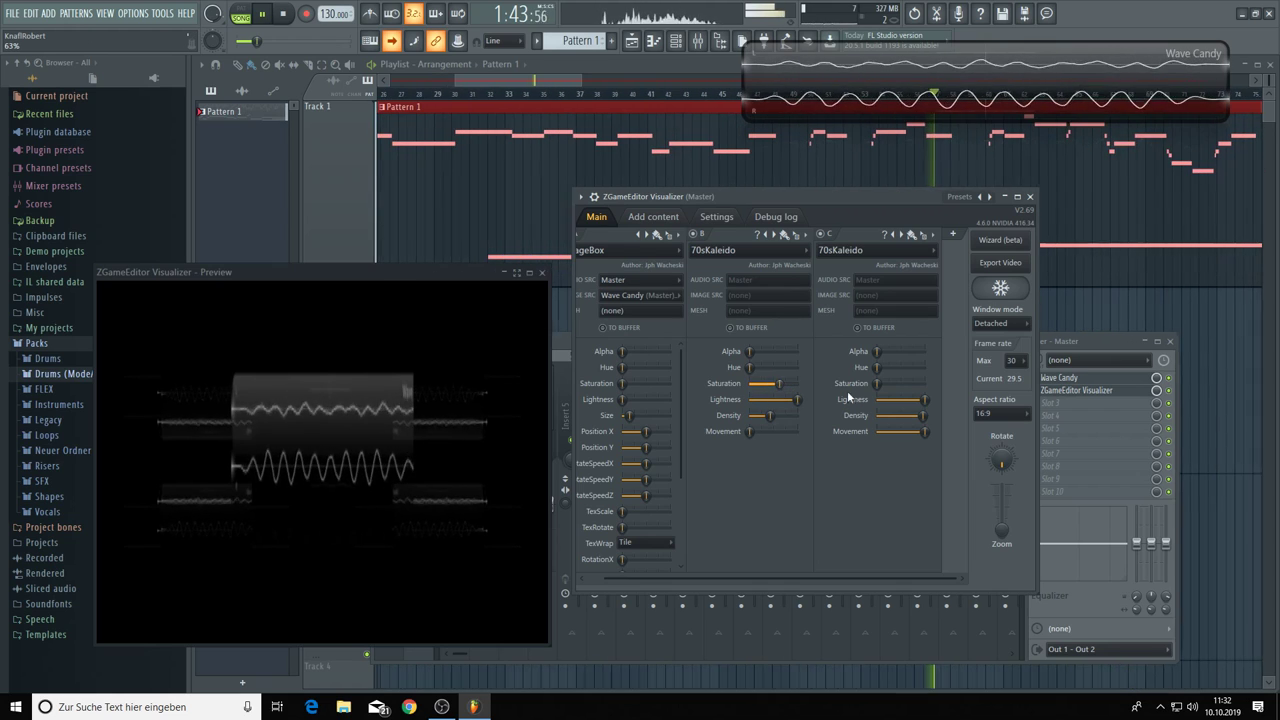
mouse_move(880, 386)
left_mouse_down()
mouse_move(924, 384)
mouse_move(897, 368)
left_mouse_up()
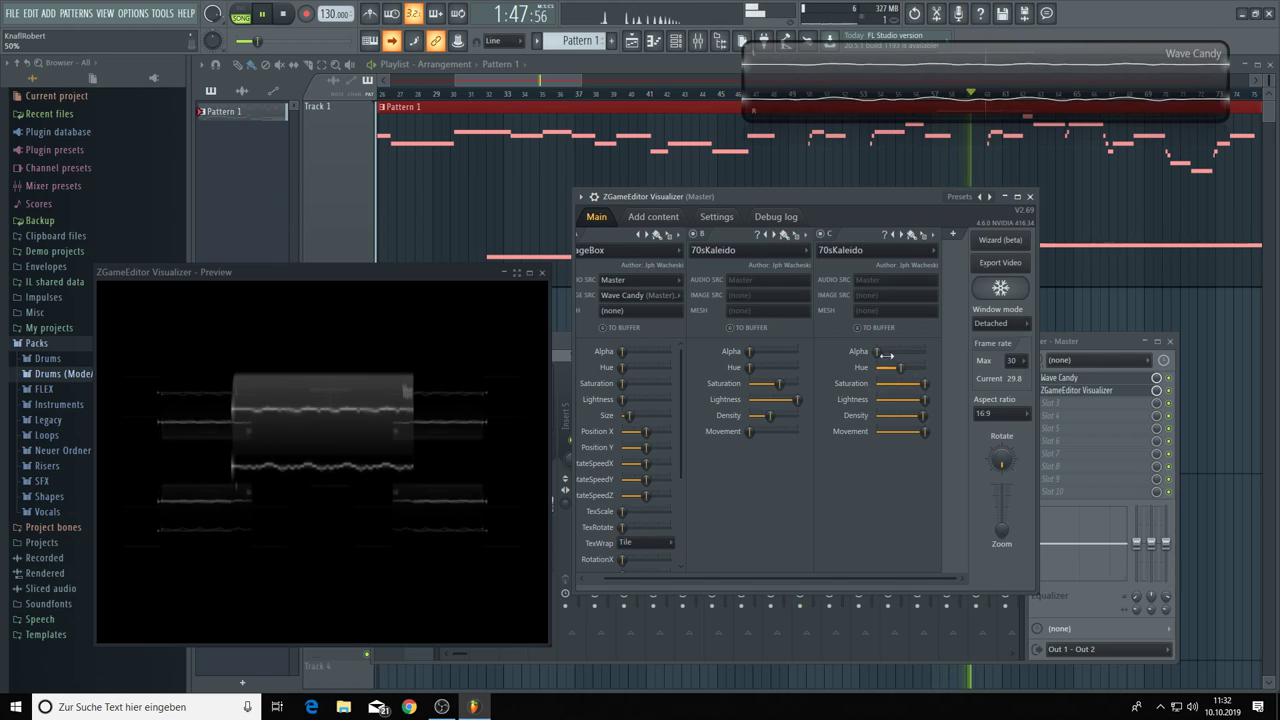
Add layer D with the ImageSphinkter effect and choose Wave Candy (Master) as its image source.
left_click(952, 234)
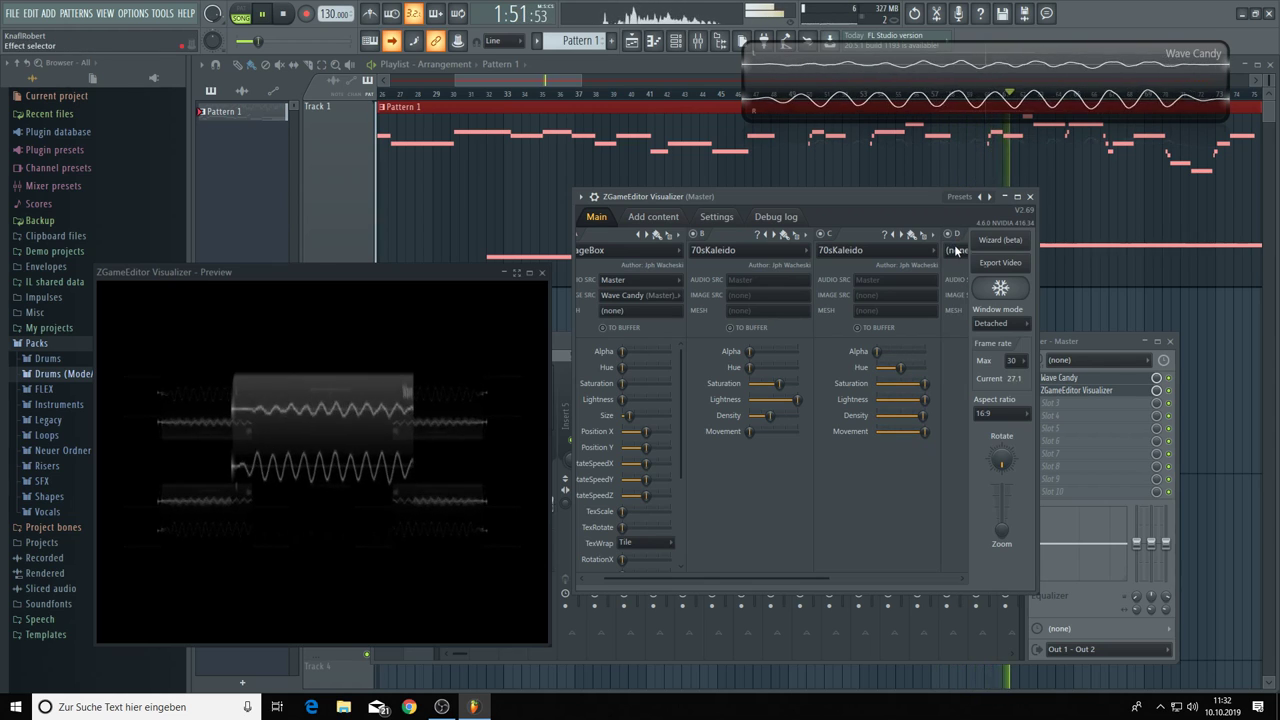
left_click(956, 250)
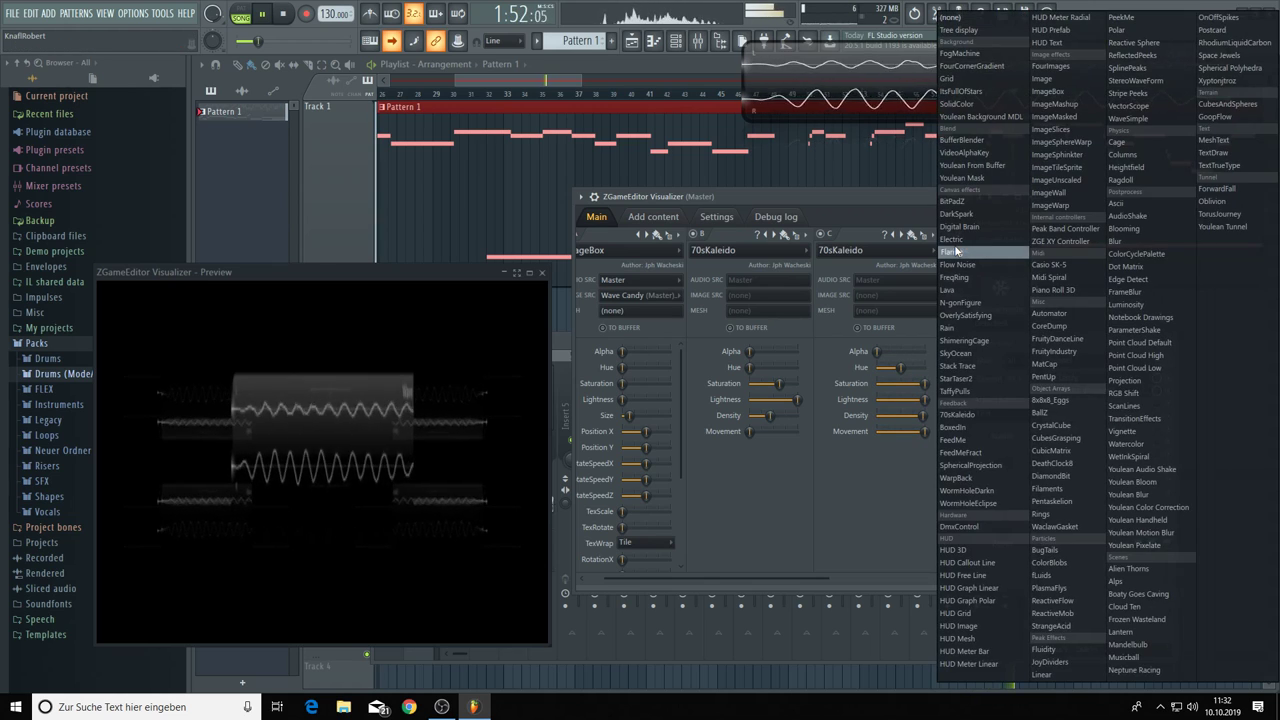
left_click(1063, 152)
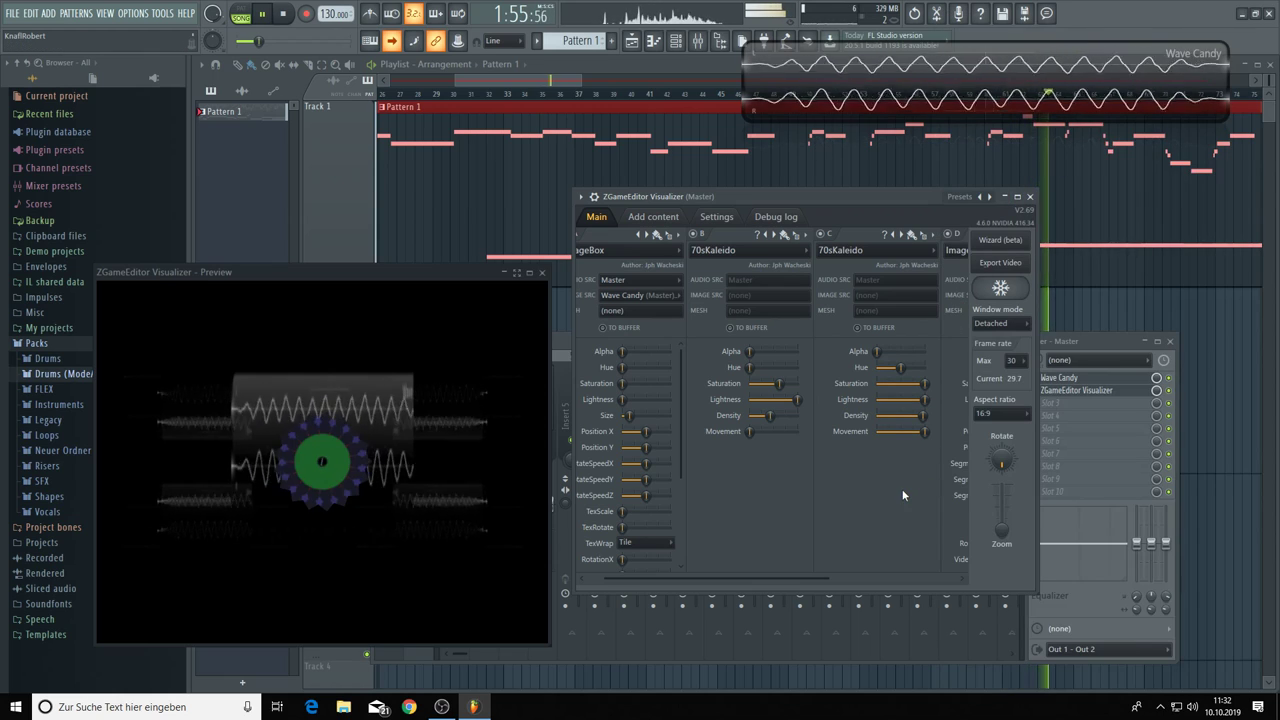
left_click_drag(755, 578, 950, 568)
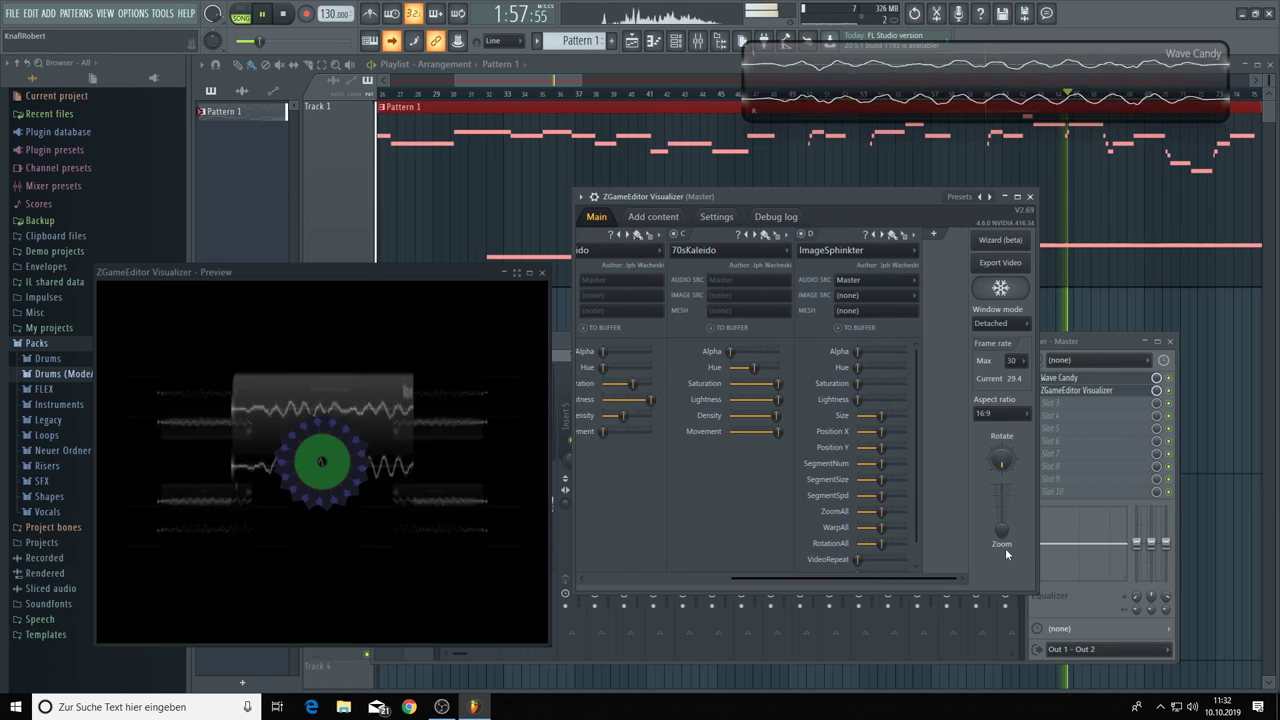
left_click(868, 296)
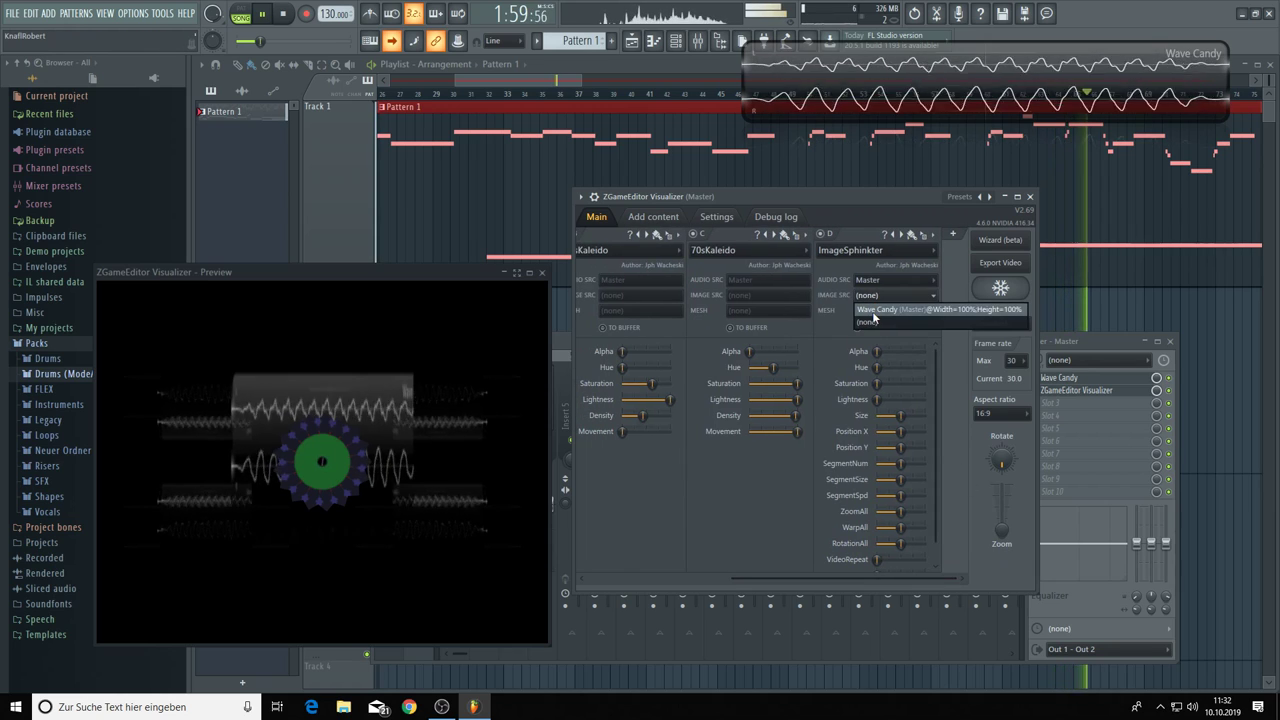
left_click(872, 310)
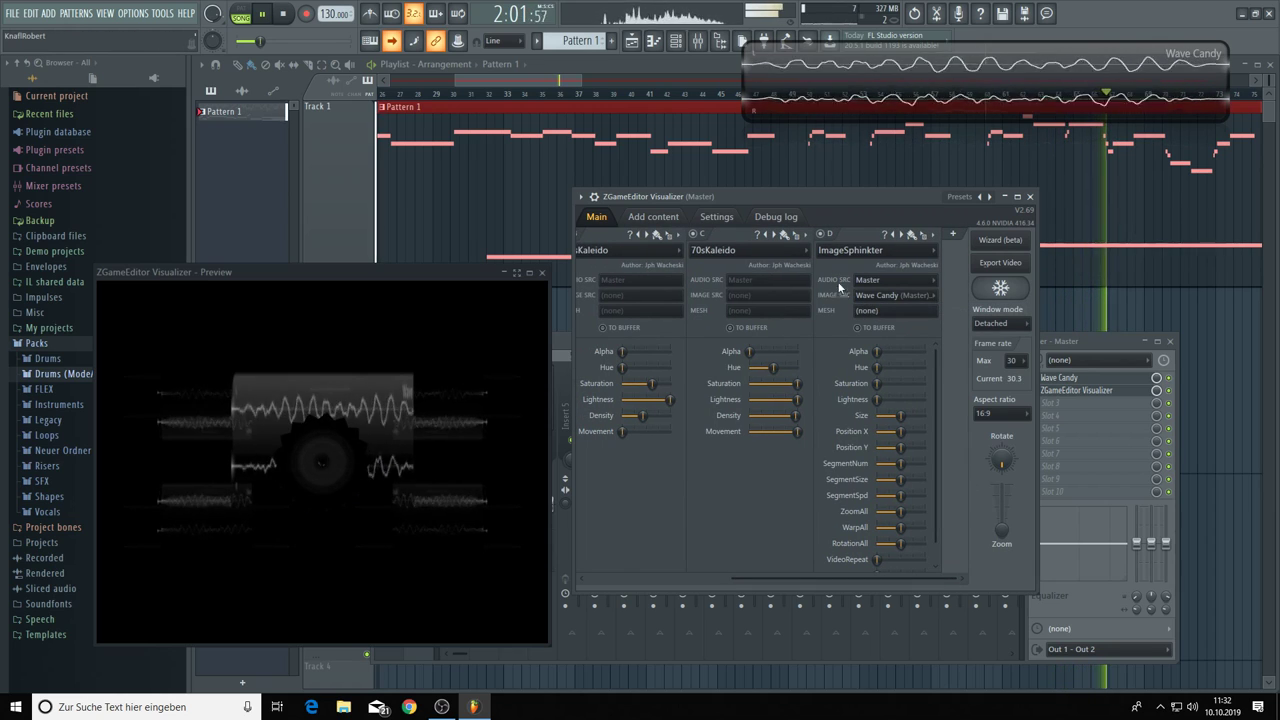
Reduce ImageSphinkter's Size to about 16%, set SegmentNum and SegmentSize to maximum, and raise ZoomAll to about 85%.
left_click(899, 415)
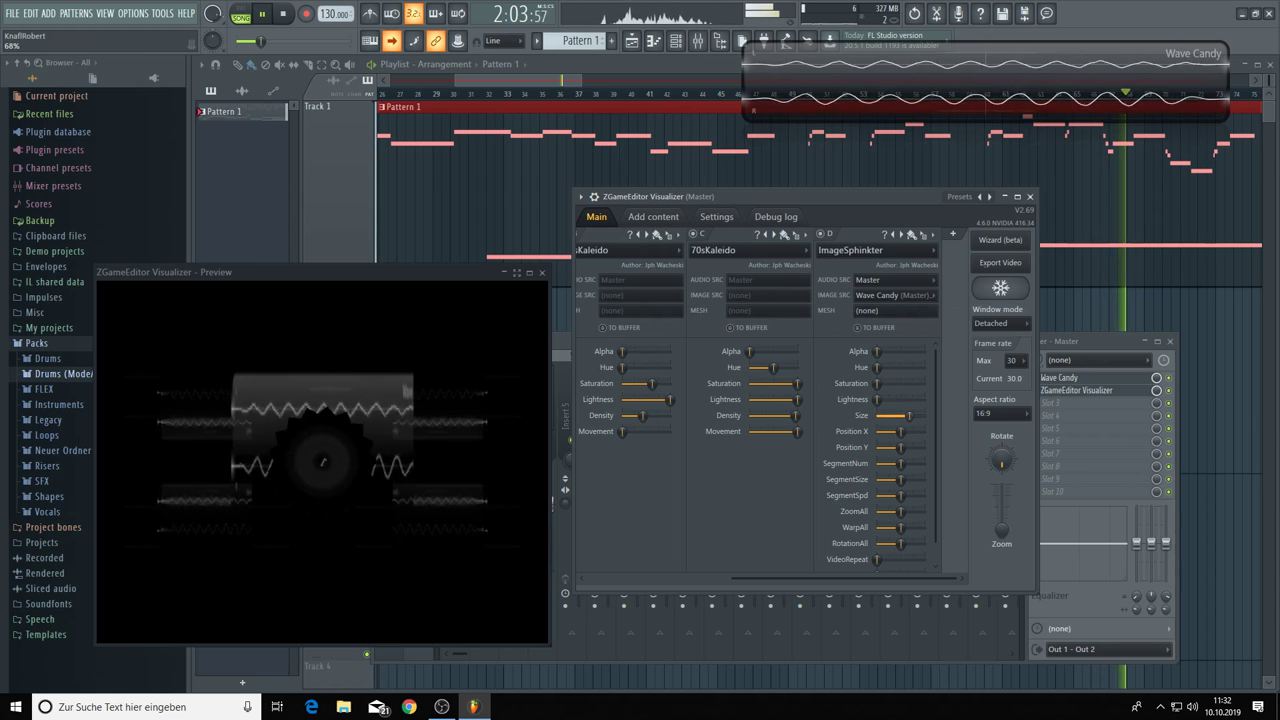
left_click_drag(899, 415, 880, 415)
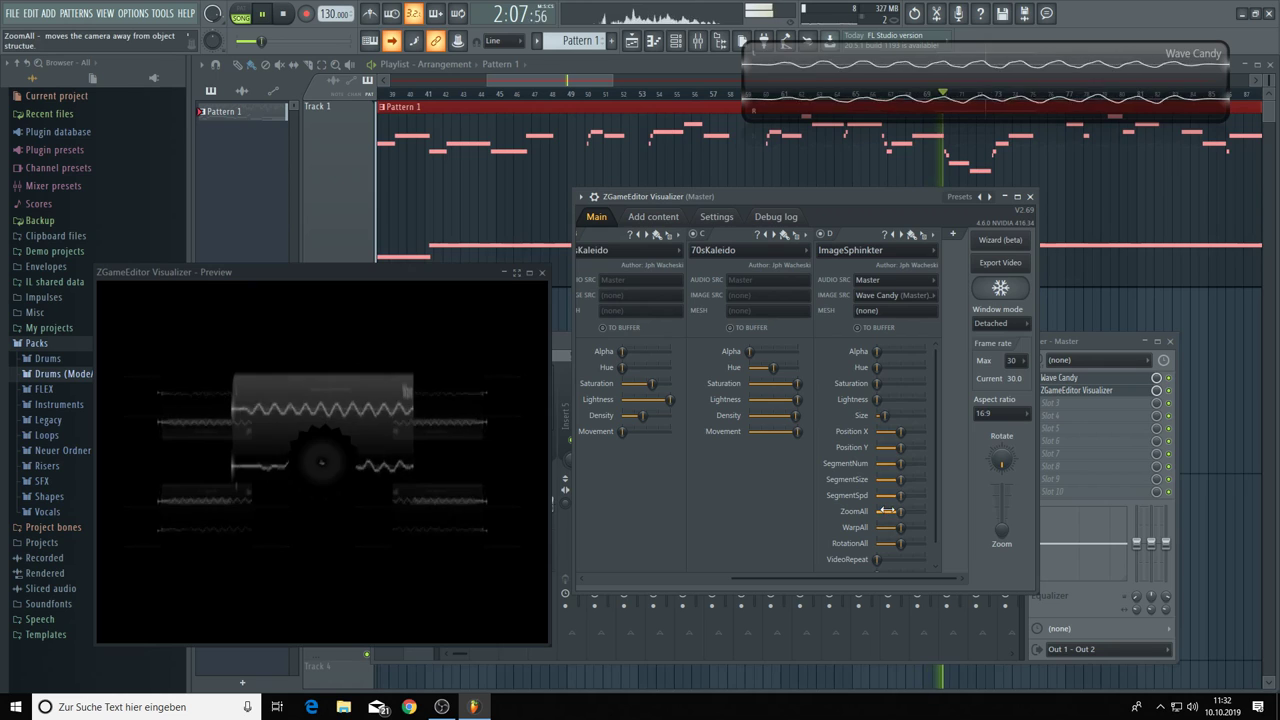
left_click_drag(903, 480, 906, 479)
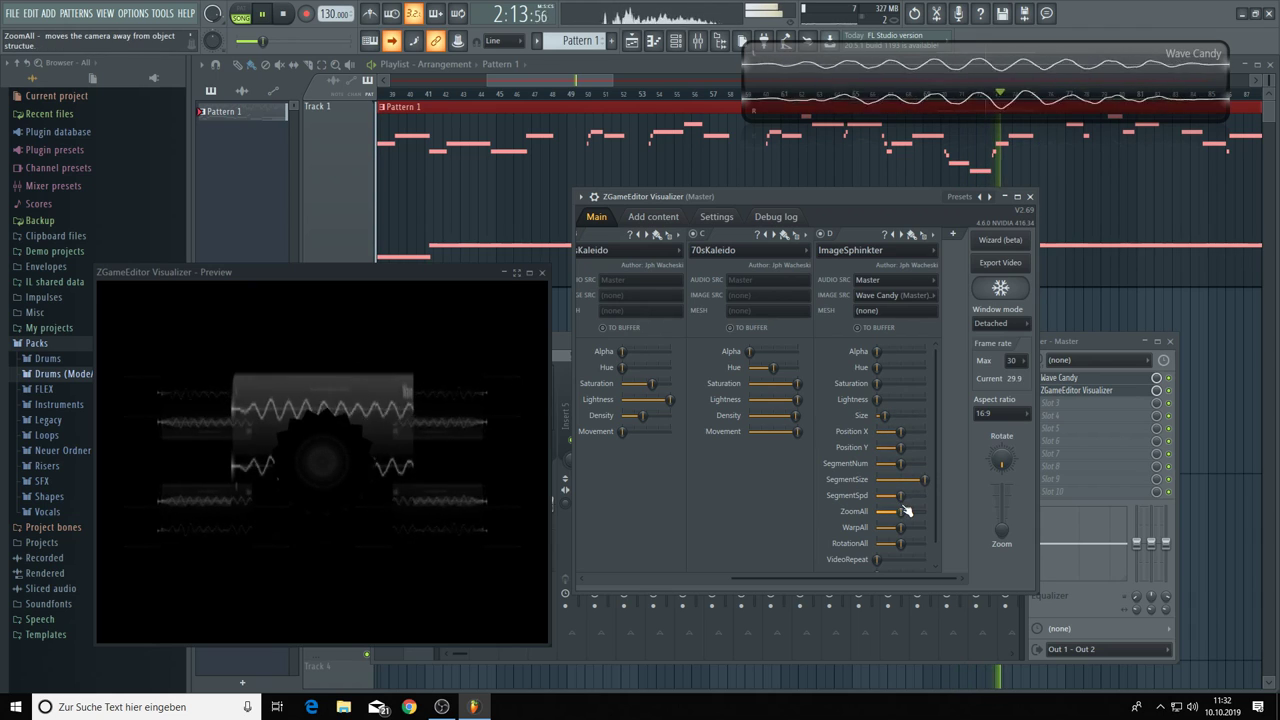
left_click_drag(938, 526, 878, 541)
left_click_drag(900, 493, 917, 493)
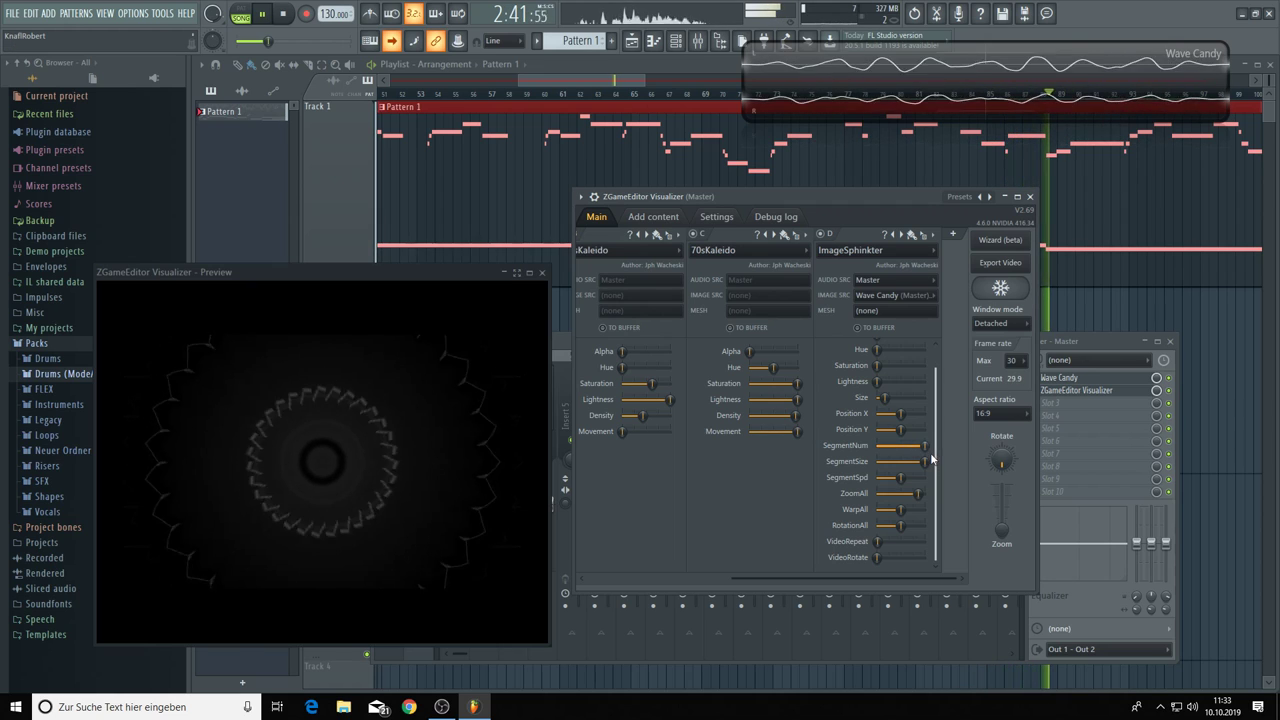
Set ImageSphinkter's Alpha to about 78% and WarpAll to 59%, nudge RotationAll up slightly, and raise VideoRepeat to maximum.
scroll(935, 461, "up", 2)
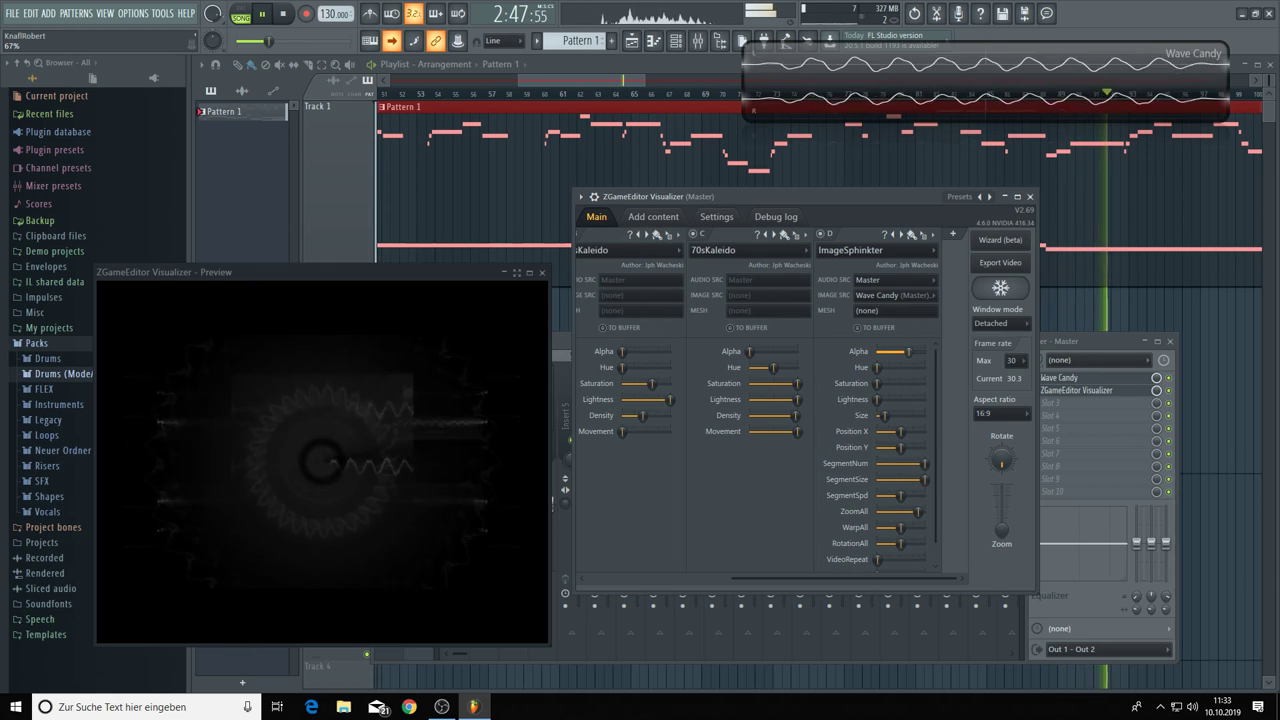
left_click_drag(909, 351, 914, 351)
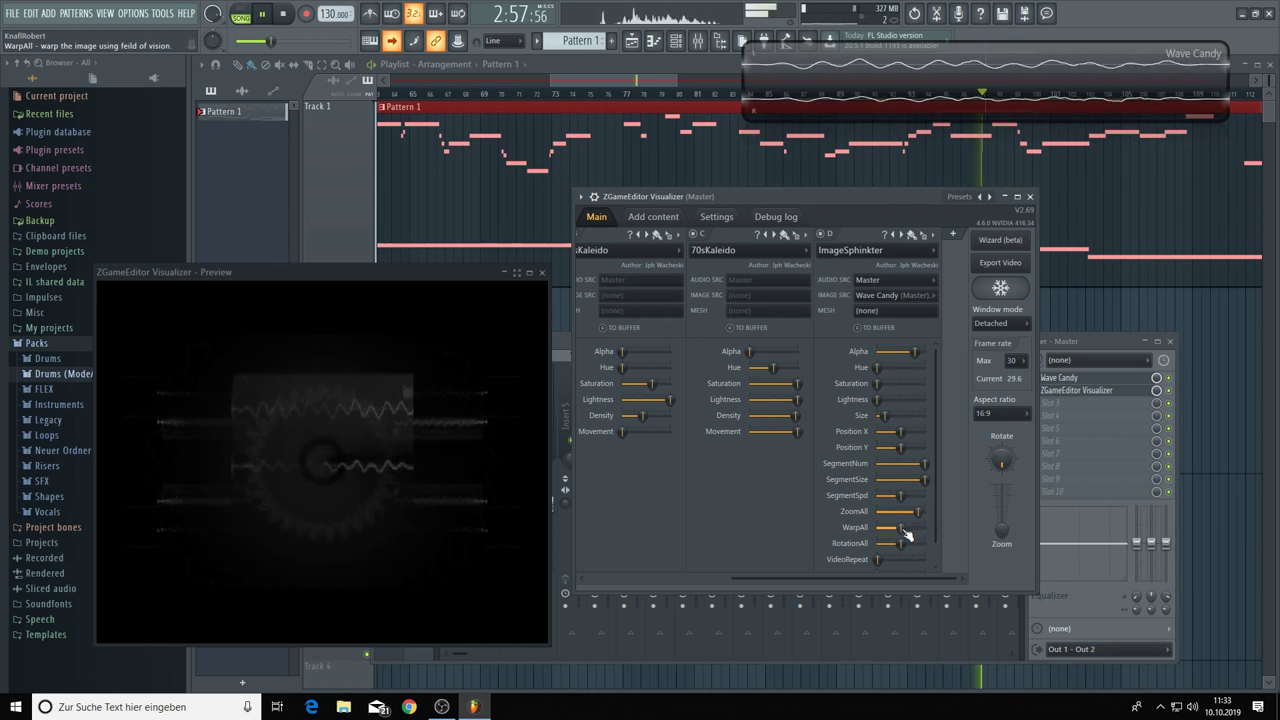
left_click_drag(902, 530, 907, 530)
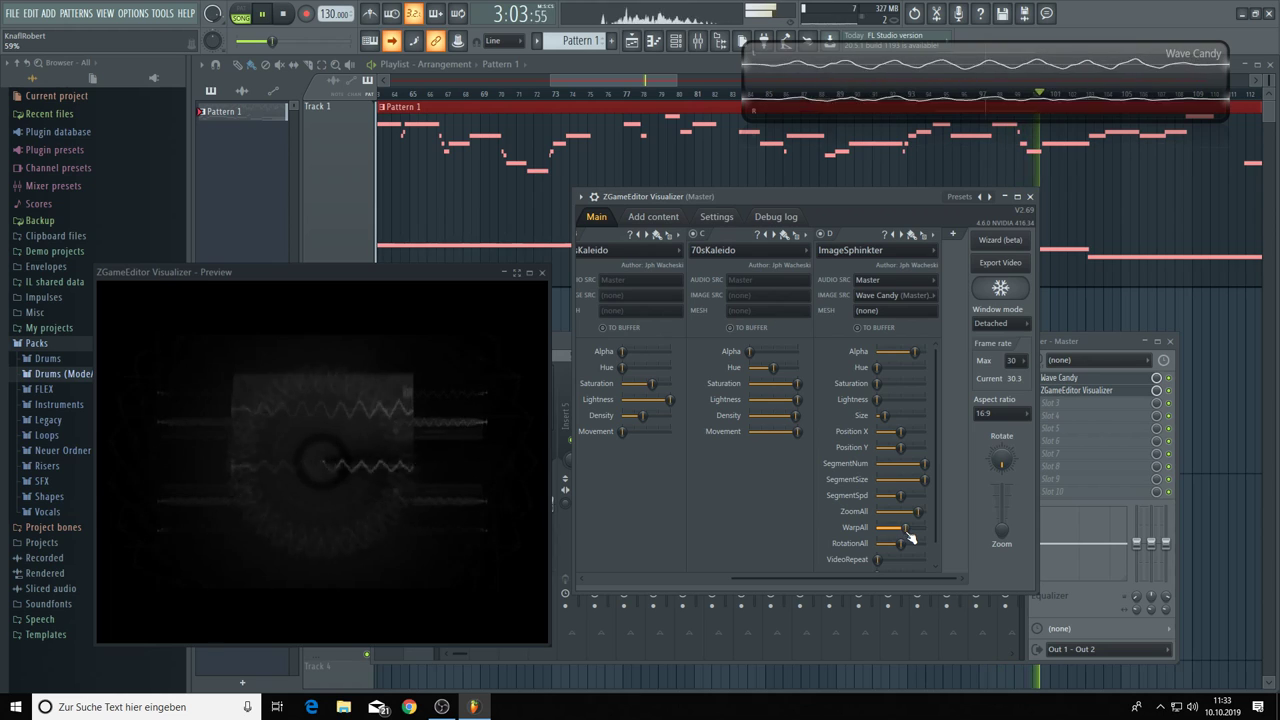
left_click_drag(900, 543, 902, 543)
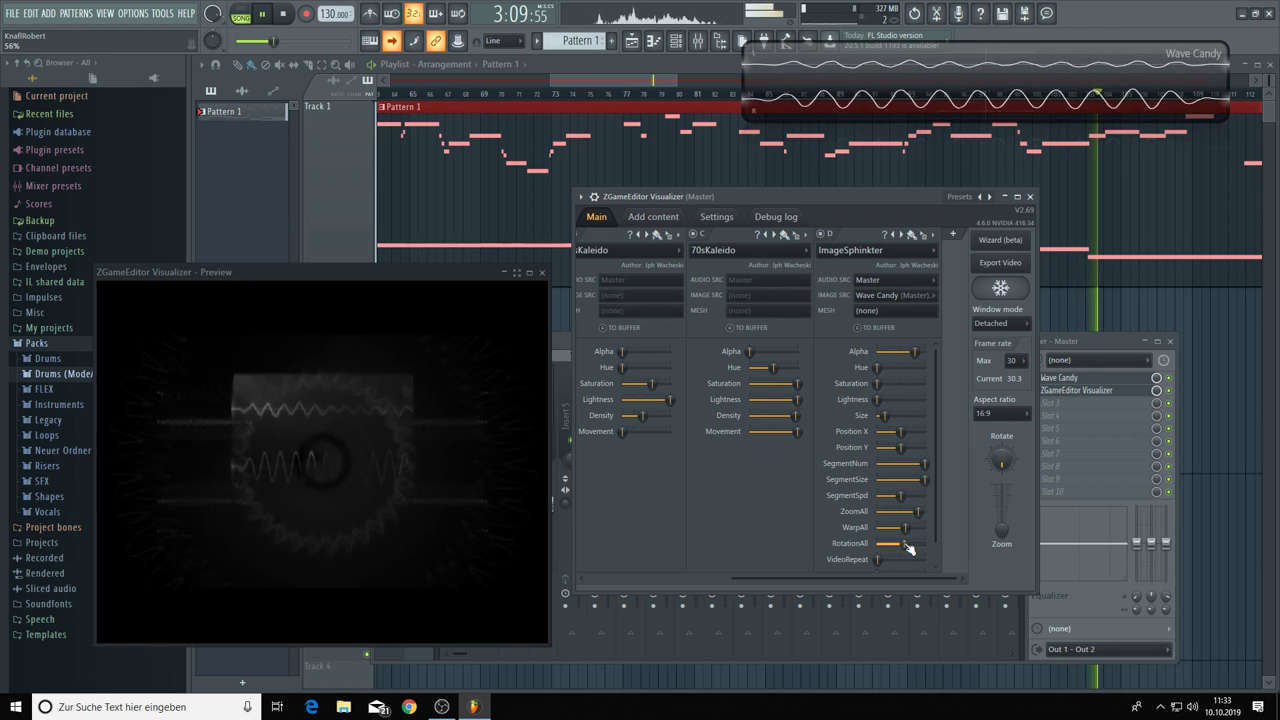
left_click_drag(880, 566, 880, 487)
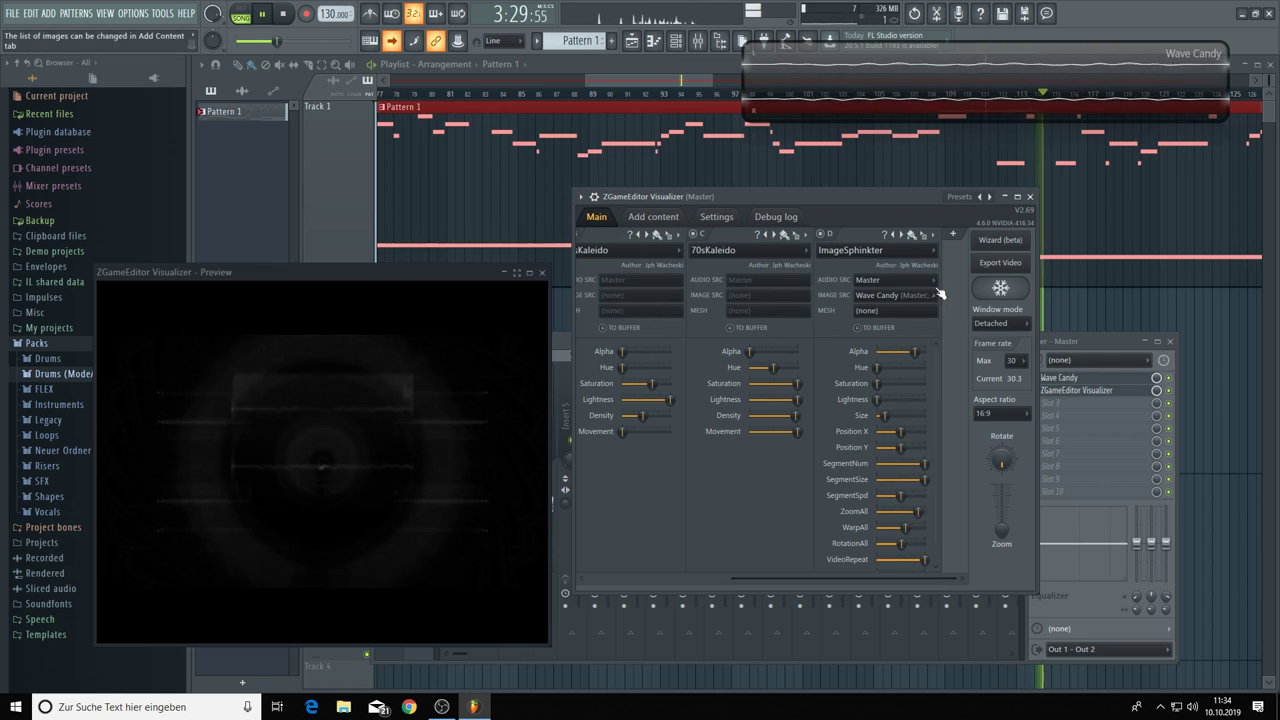
Add layer E with the Youlean Color Correction effect and bring its controls into view.
left_click(953, 233)
left_click(955, 250)
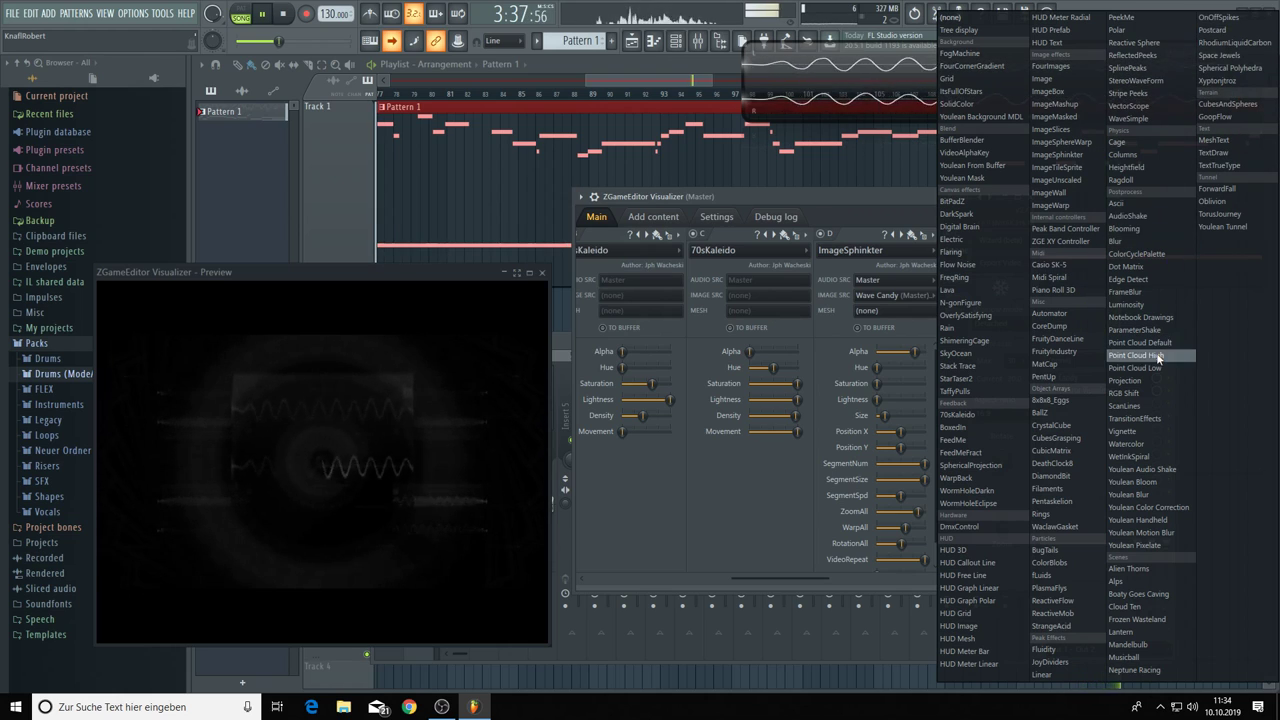
left_click(1136, 508)
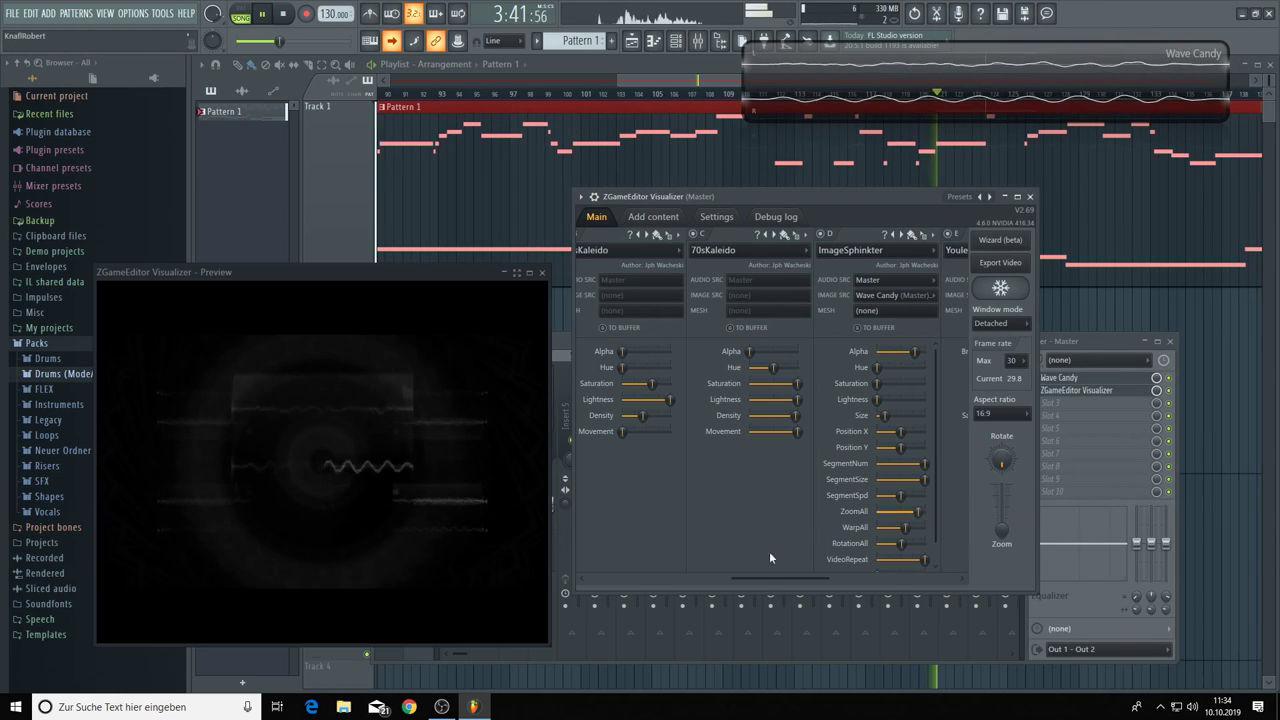
left_click_drag(819, 577, 896, 577)
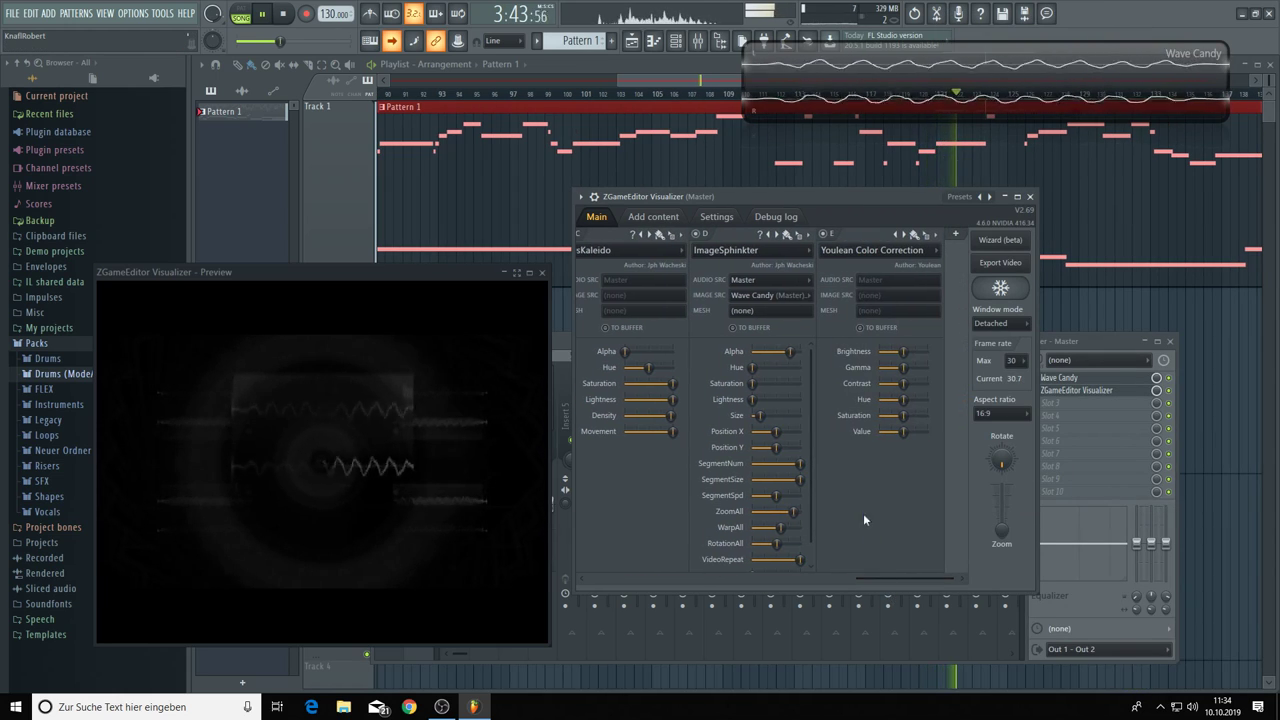
Set the color correction's Gamma to 58%, Hue, Saturation and Value to 100%, and lower Brightness to about 37%.
left_click_drag(903, 367, 907, 367)
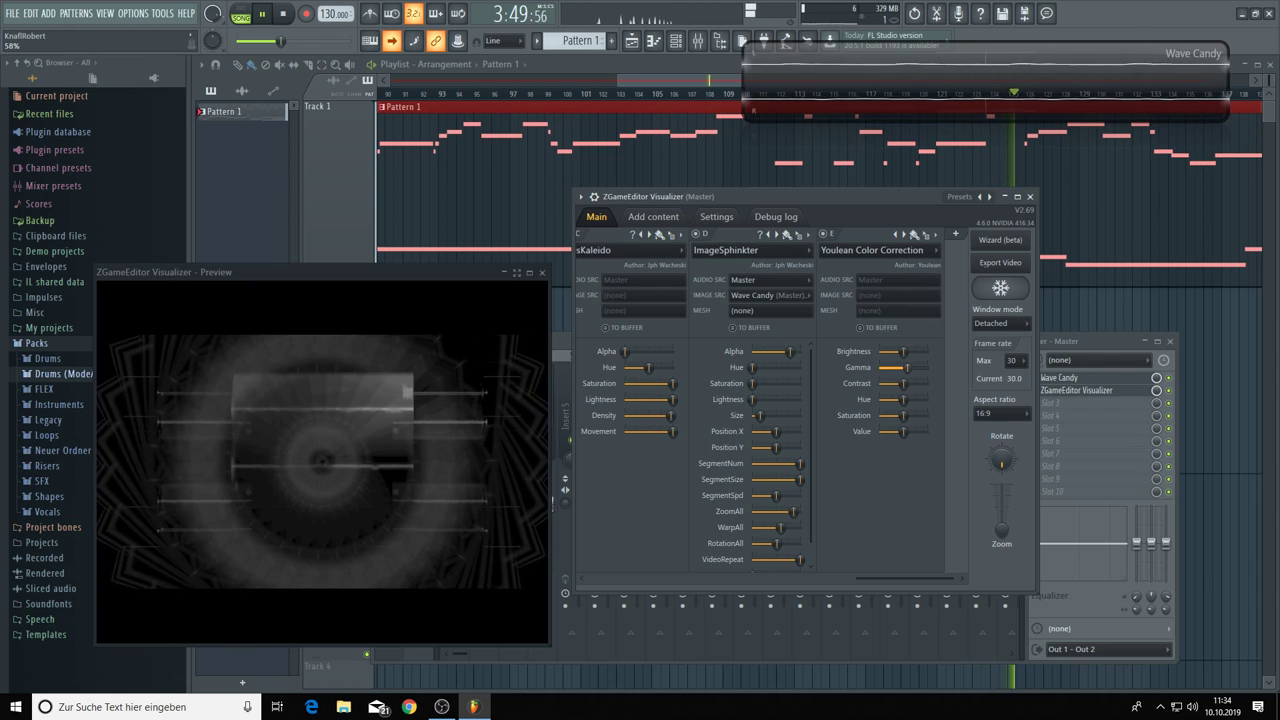
left_click_drag(910, 399, 906, 399)
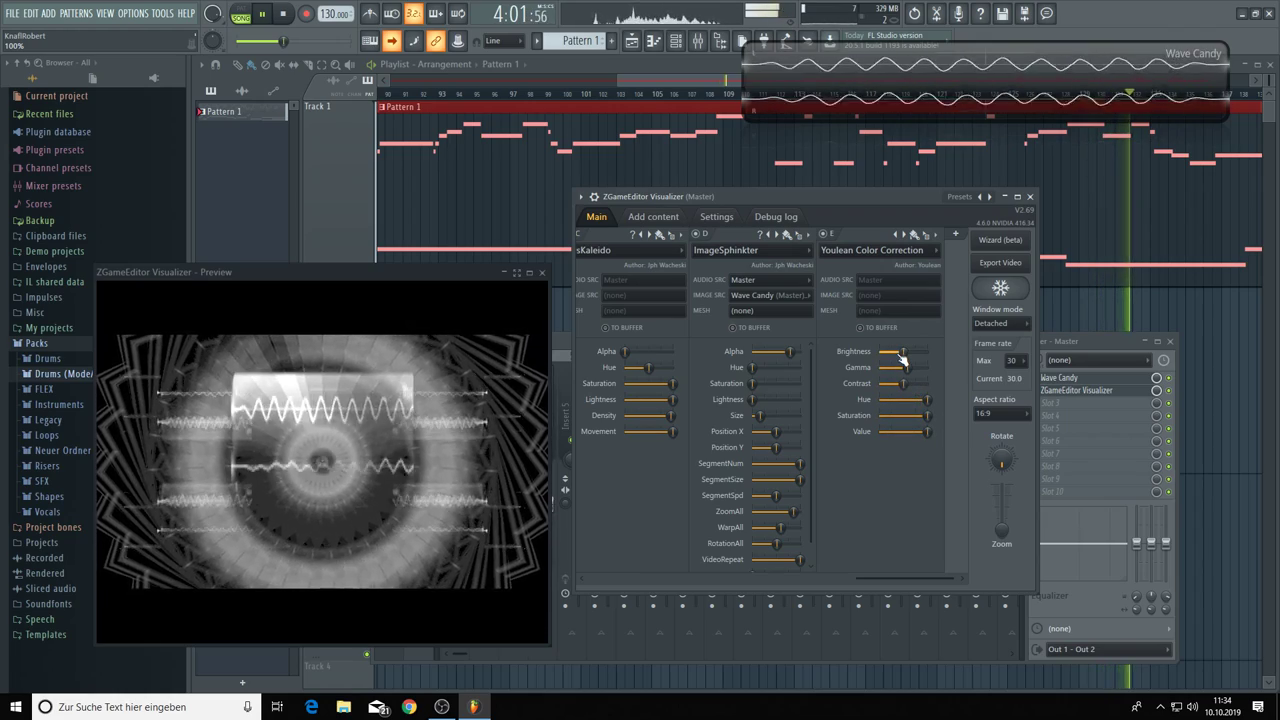
left_click_drag(903, 358, 900, 356)
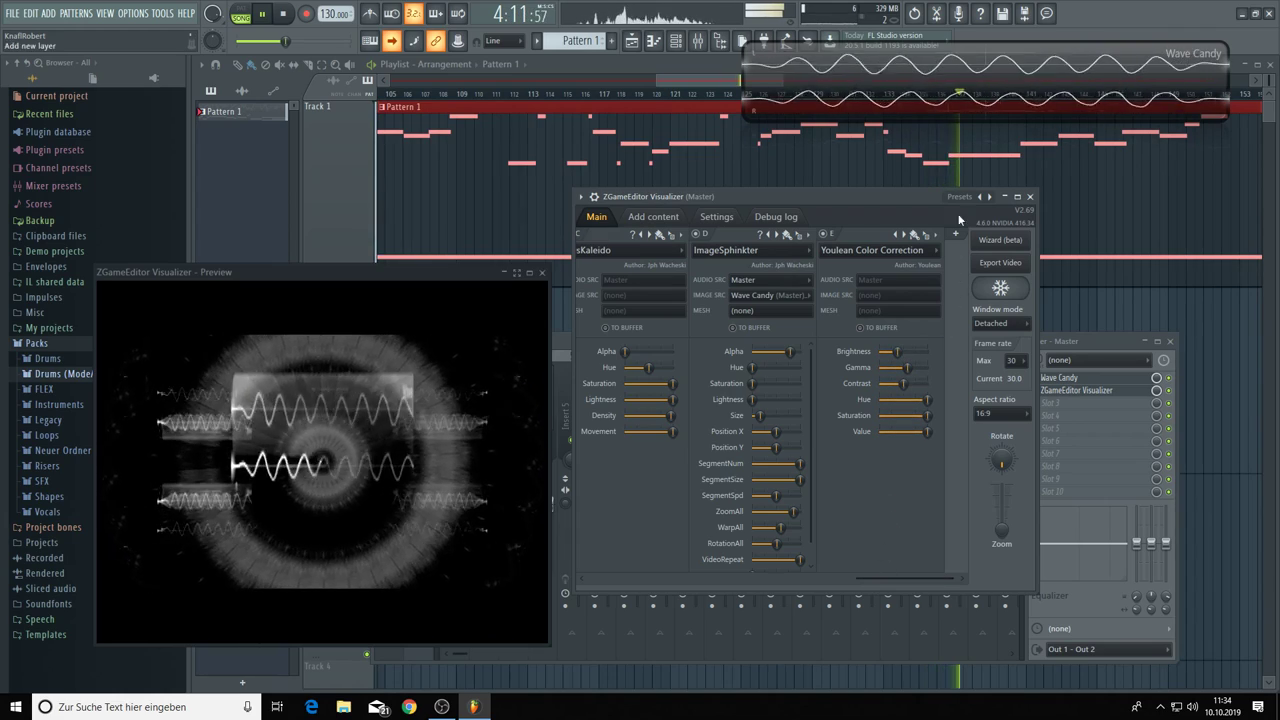
Add layer F with the WormHoleDarkn effect, switch it back through WarpBack to SphericalProjection, and set its Scale to about 96%.
left_click(957, 227)
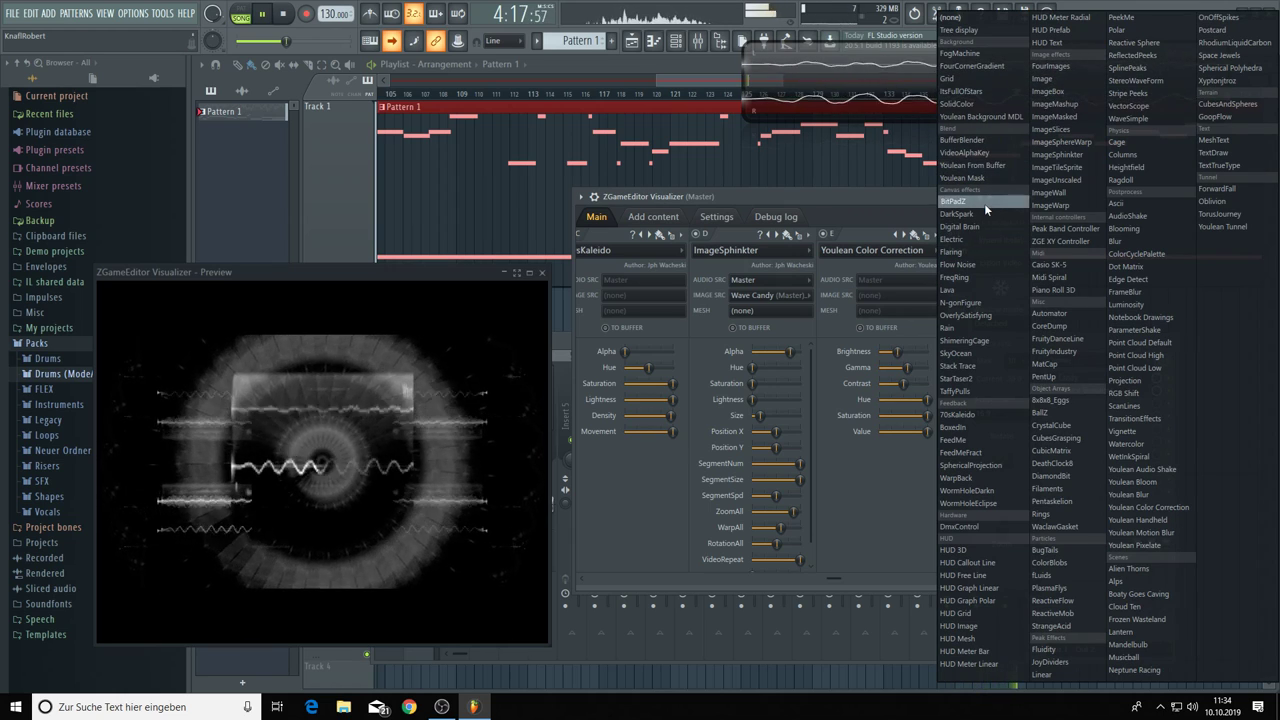
left_click(960, 503)
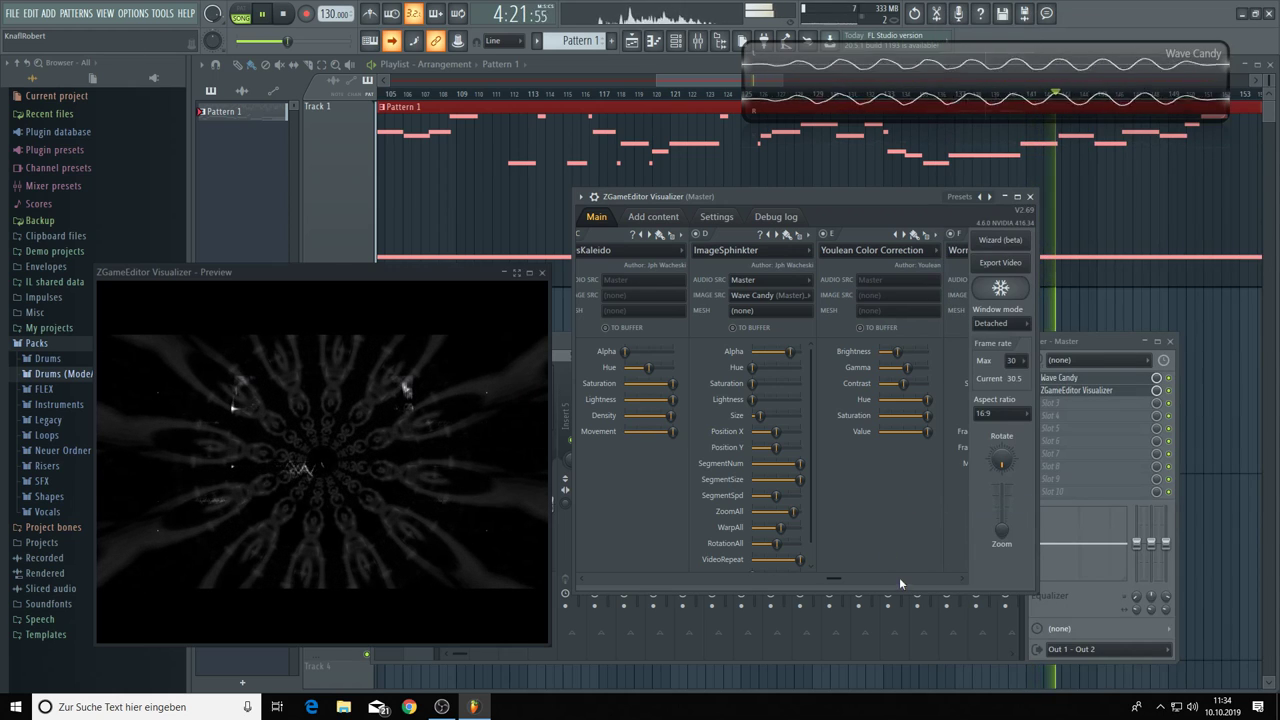
left_click_drag(836, 579, 952, 580)
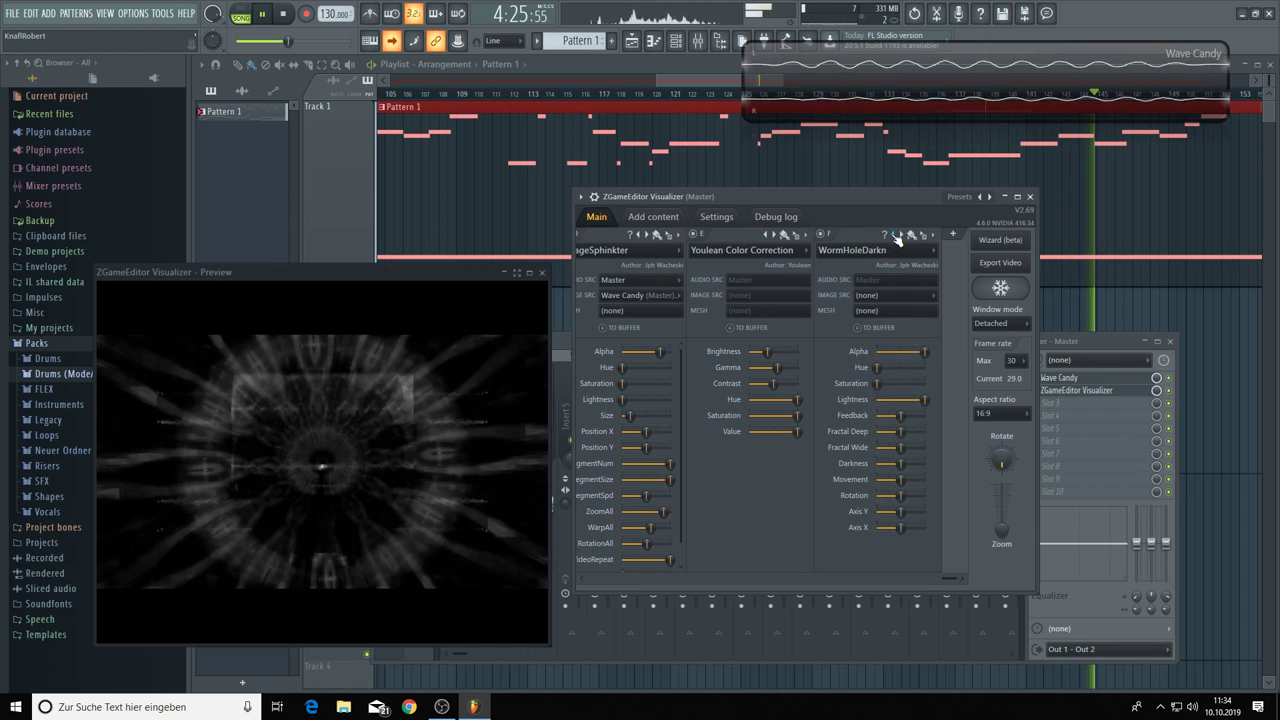
left_click(897, 237)
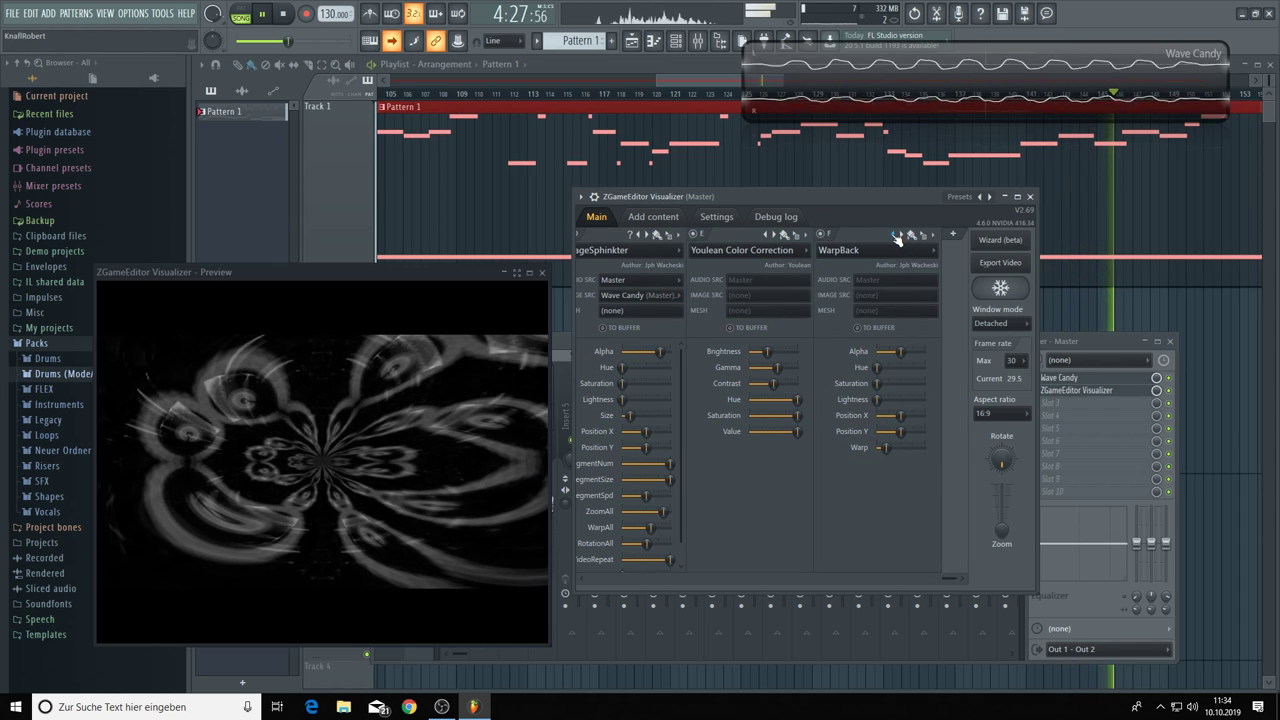
left_click(897, 237)
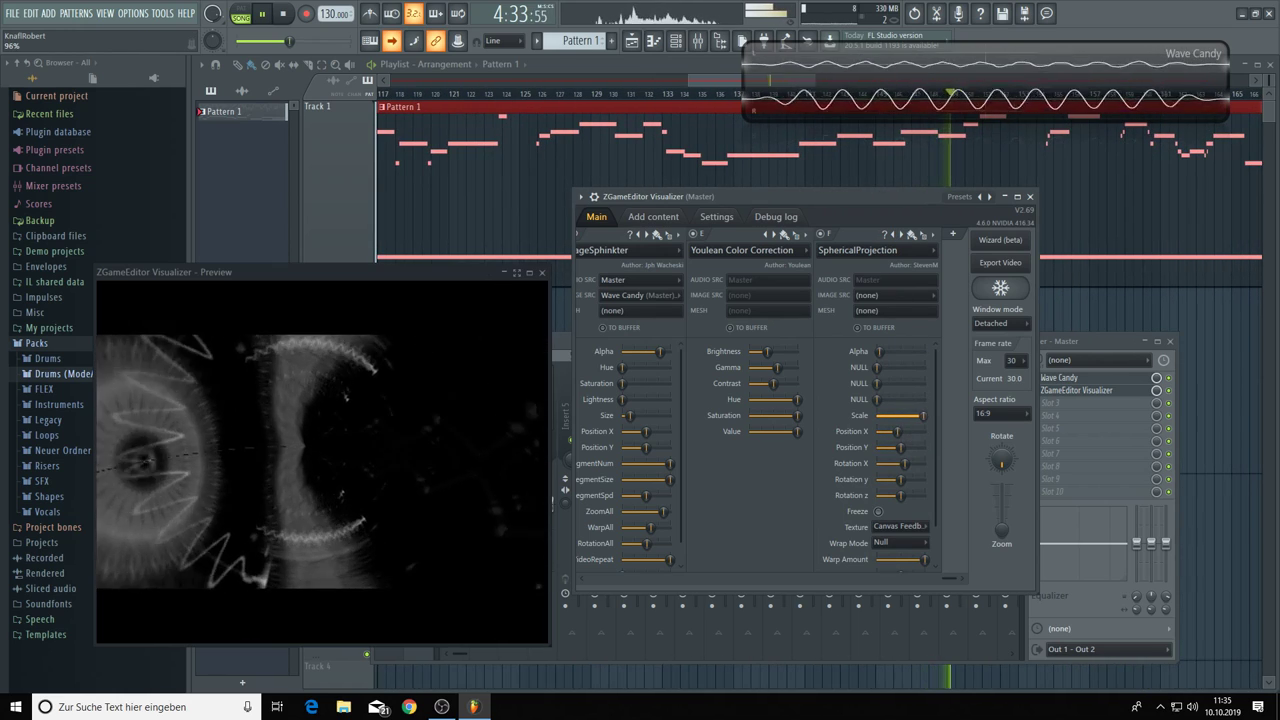
Lower SphericalProjection's Scale to minimum and add layer G with the Youlean Bloom effect.
left_click_drag(923, 415, 879, 415)
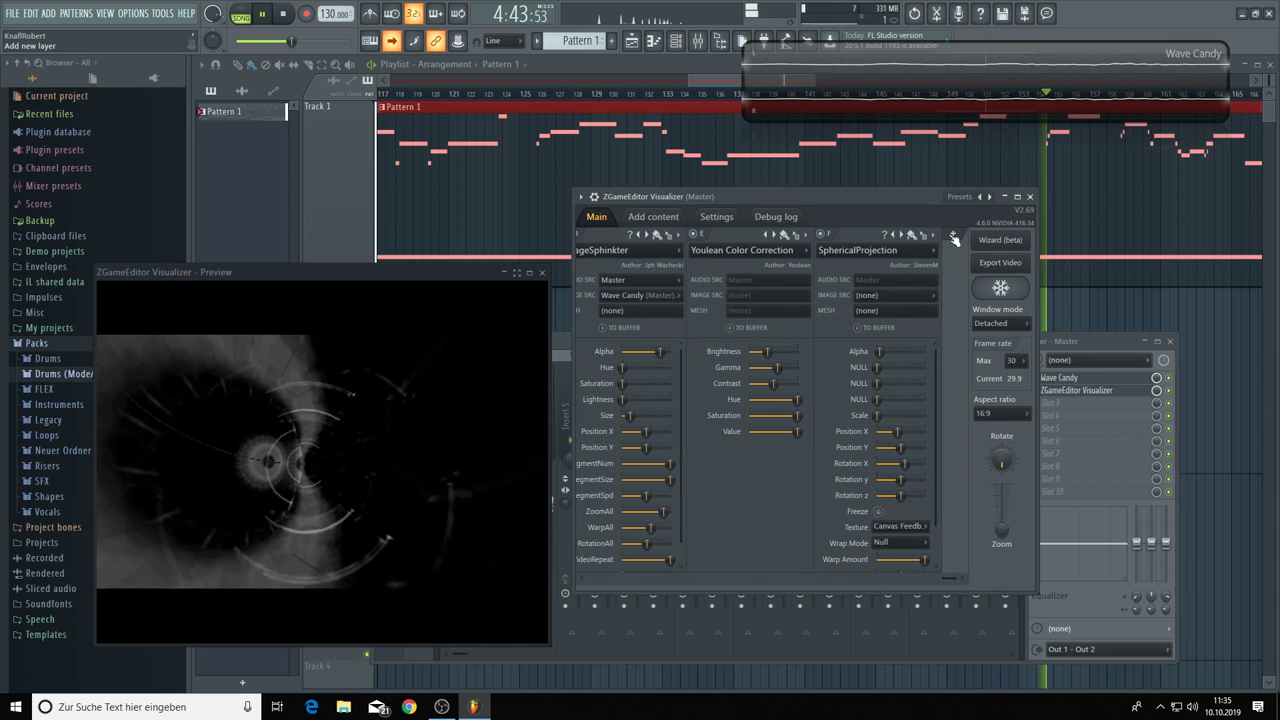
left_click(954, 234)
left_click(955, 246)
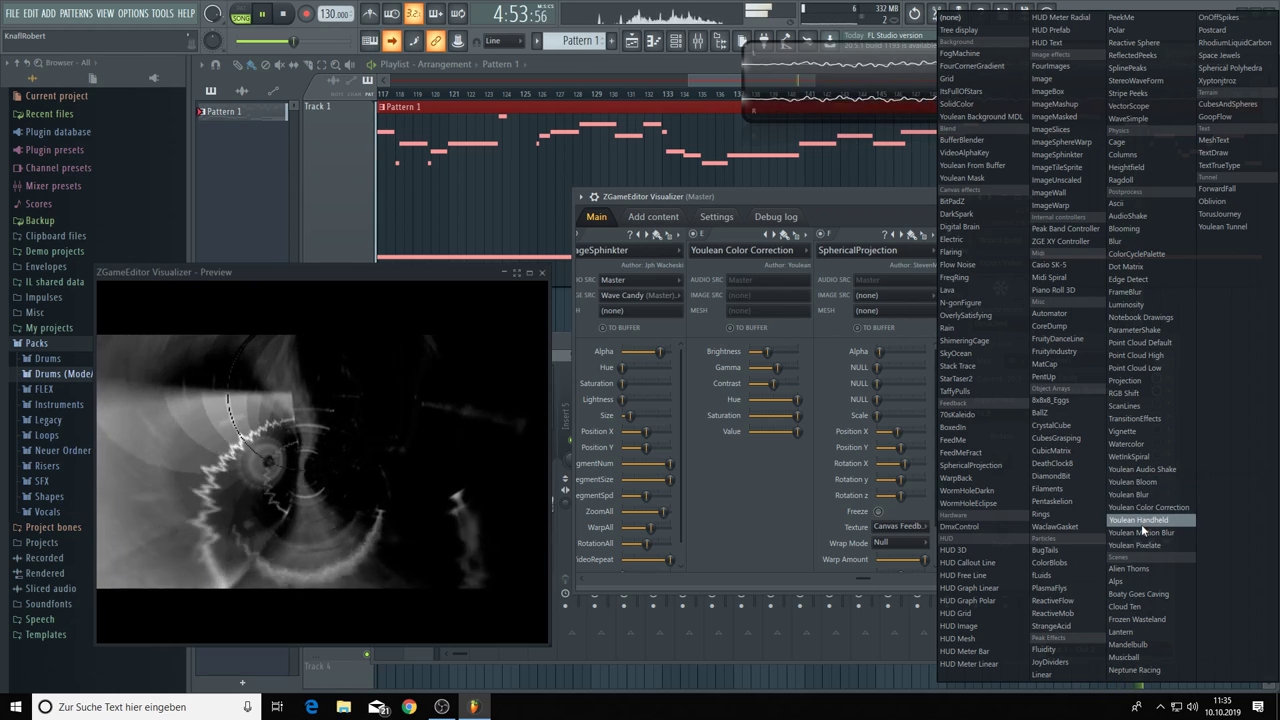
left_click(1137, 484)
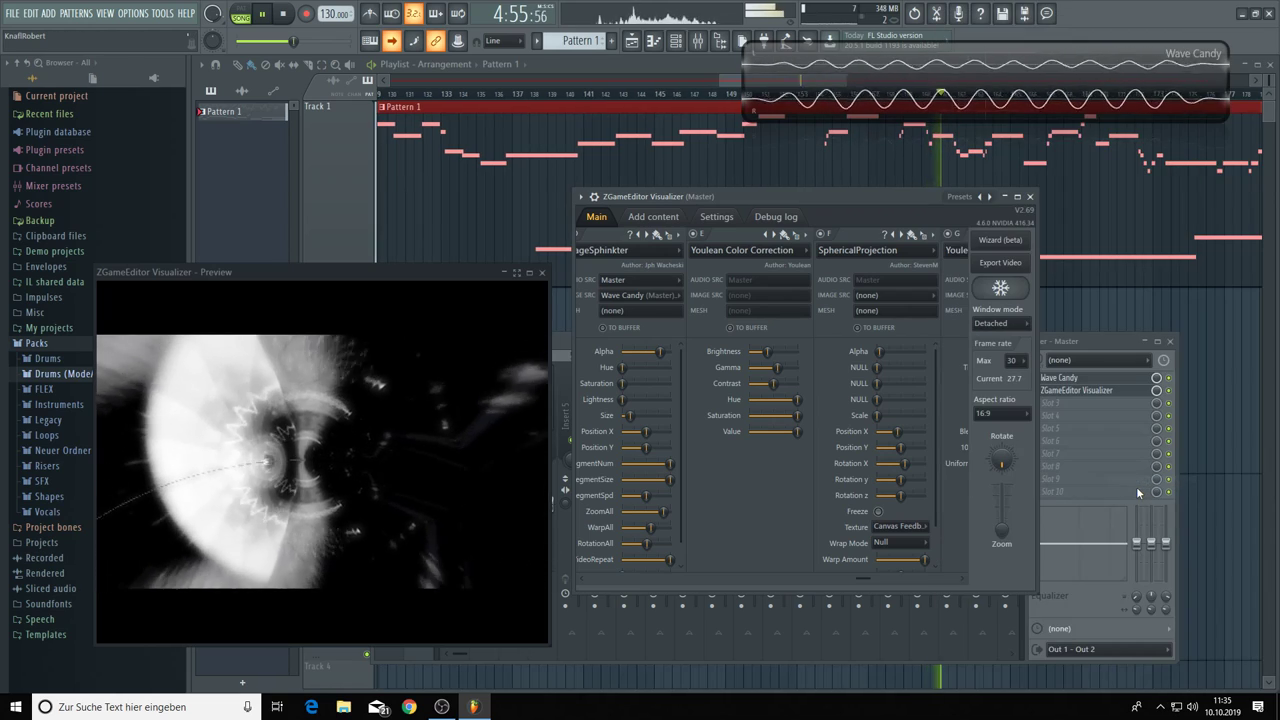
left_click_drag(859, 580, 969, 600)
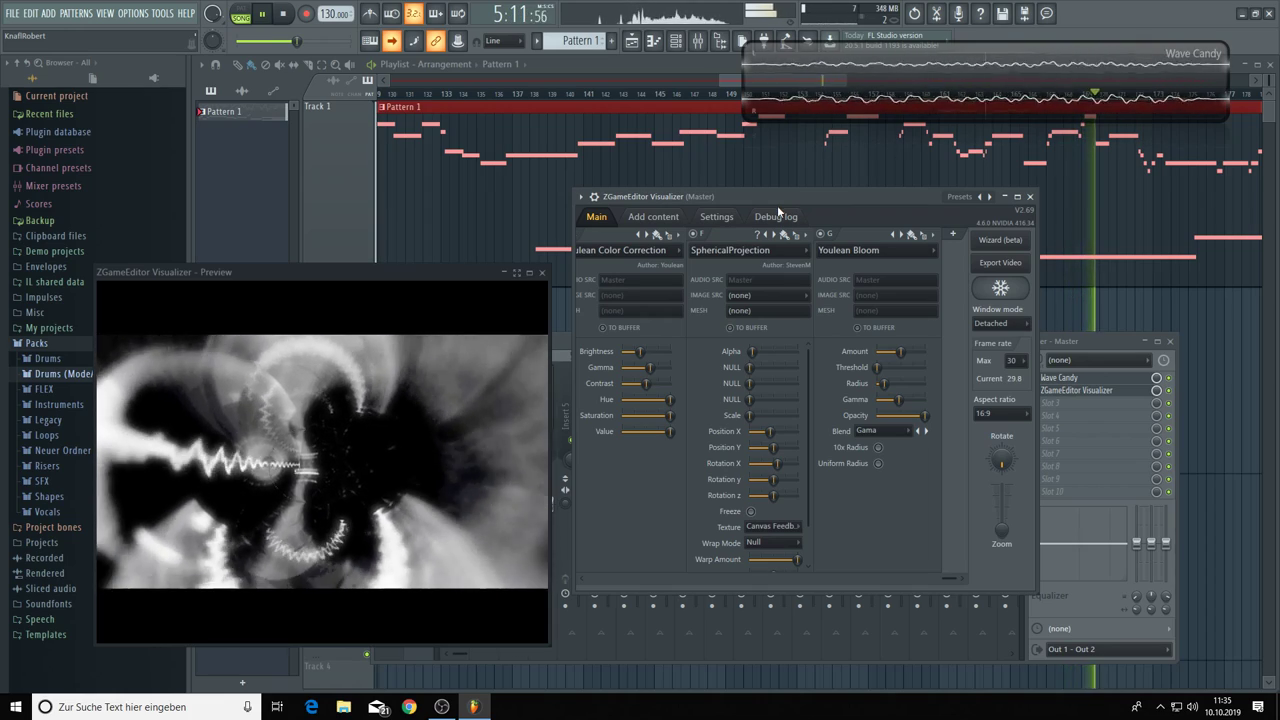
Append "- Herbstfeuer" after the artist's name in the visualizer's text content.
left_click(652, 217)
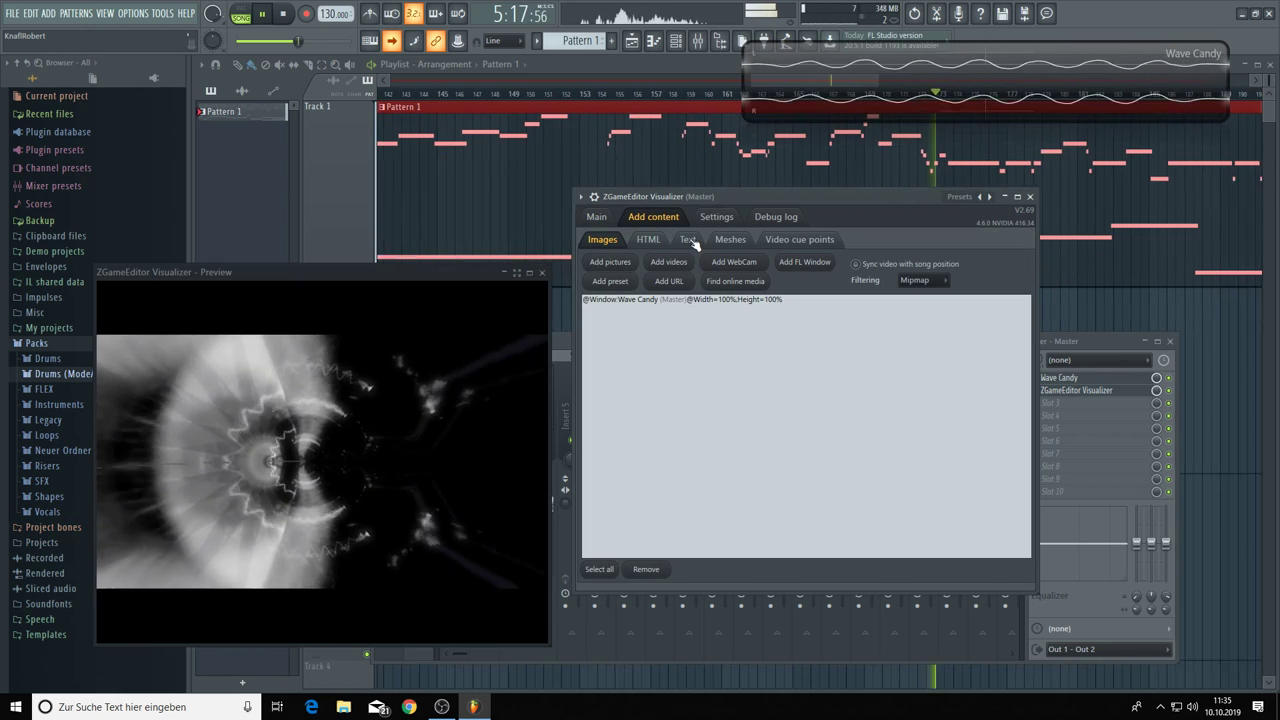
left_click(690, 240)
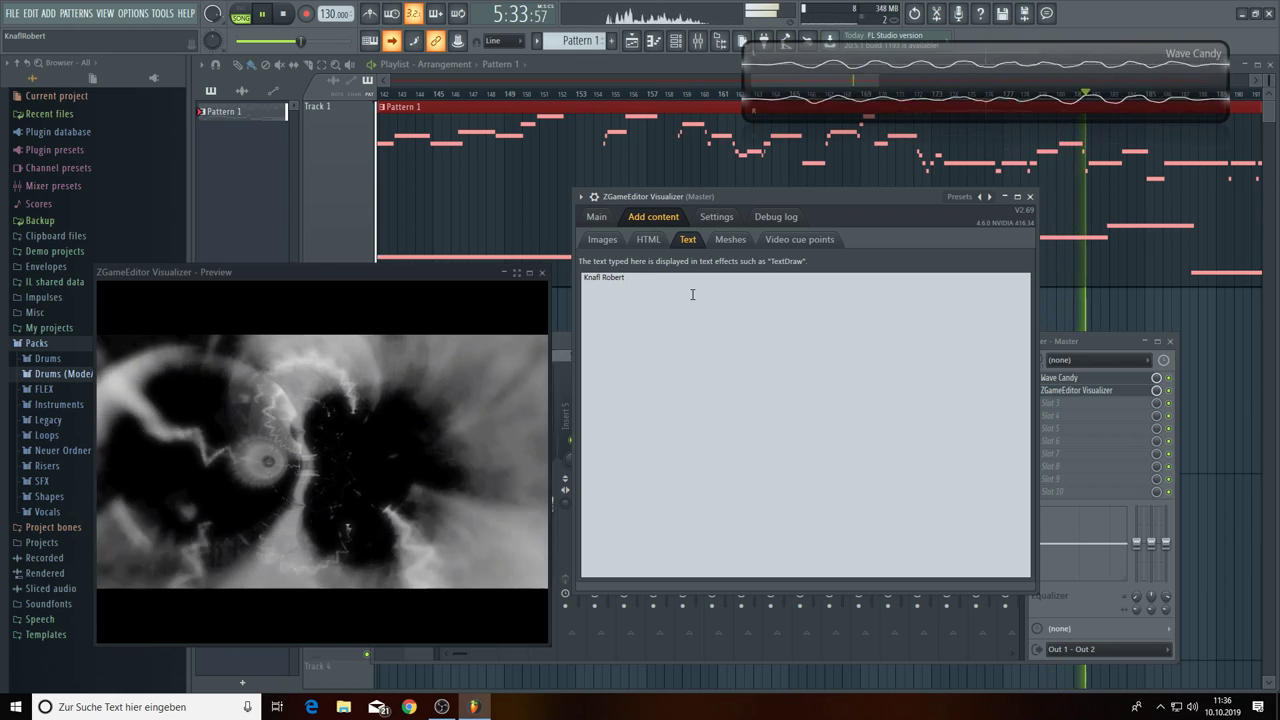
type("- Herbstfeuer")
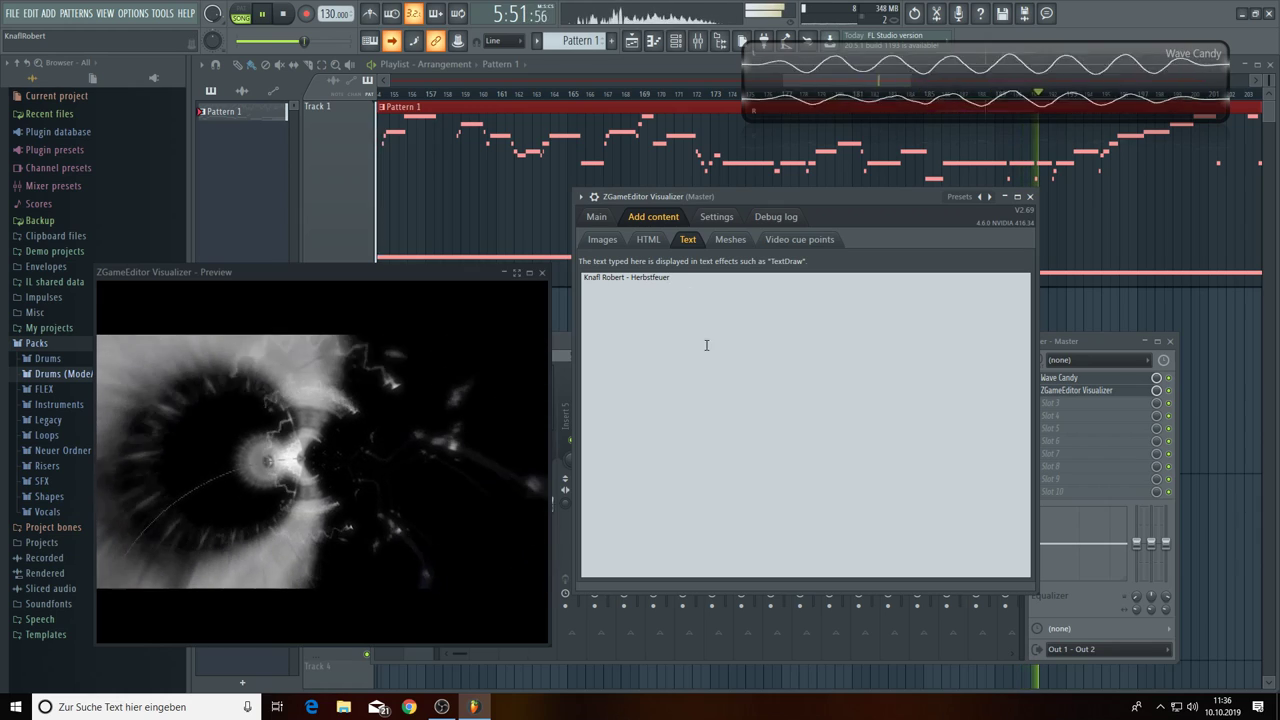
Open the project credits, set the genre to Ambient and enter the author's name.
key("F11")
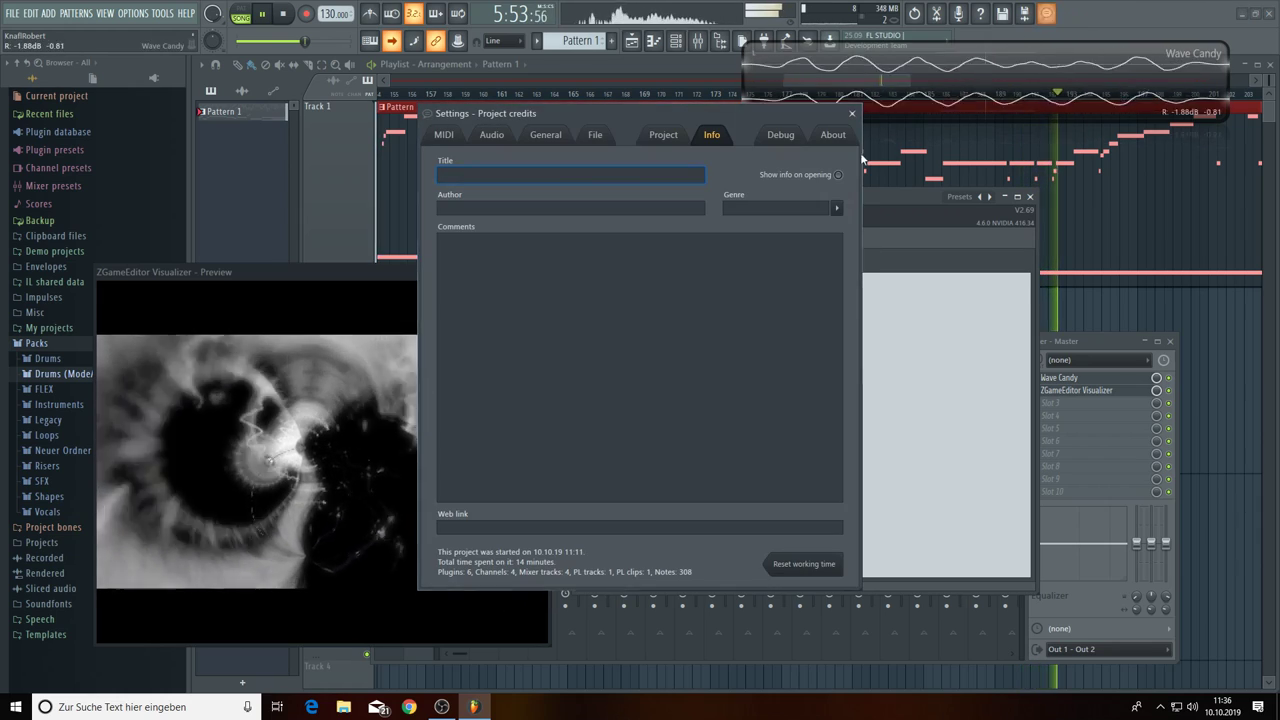
left_click(836, 210)
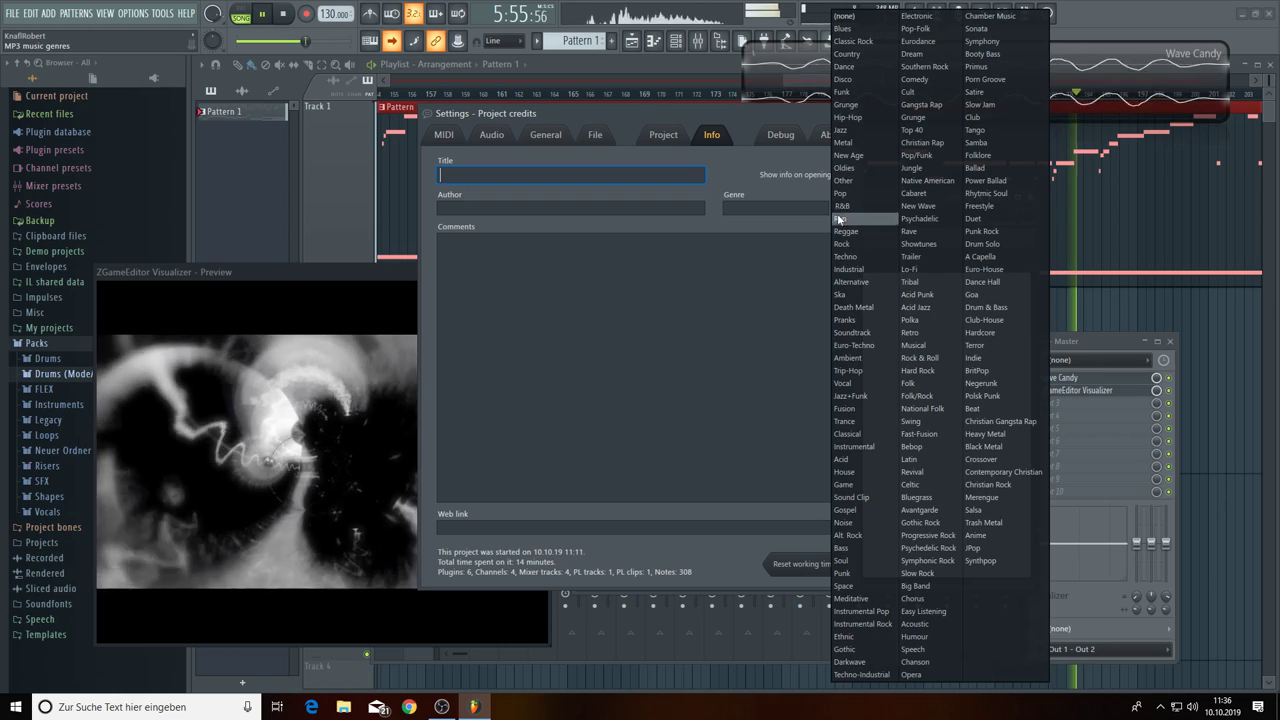
left_click(848, 357)
left_click(531, 207)
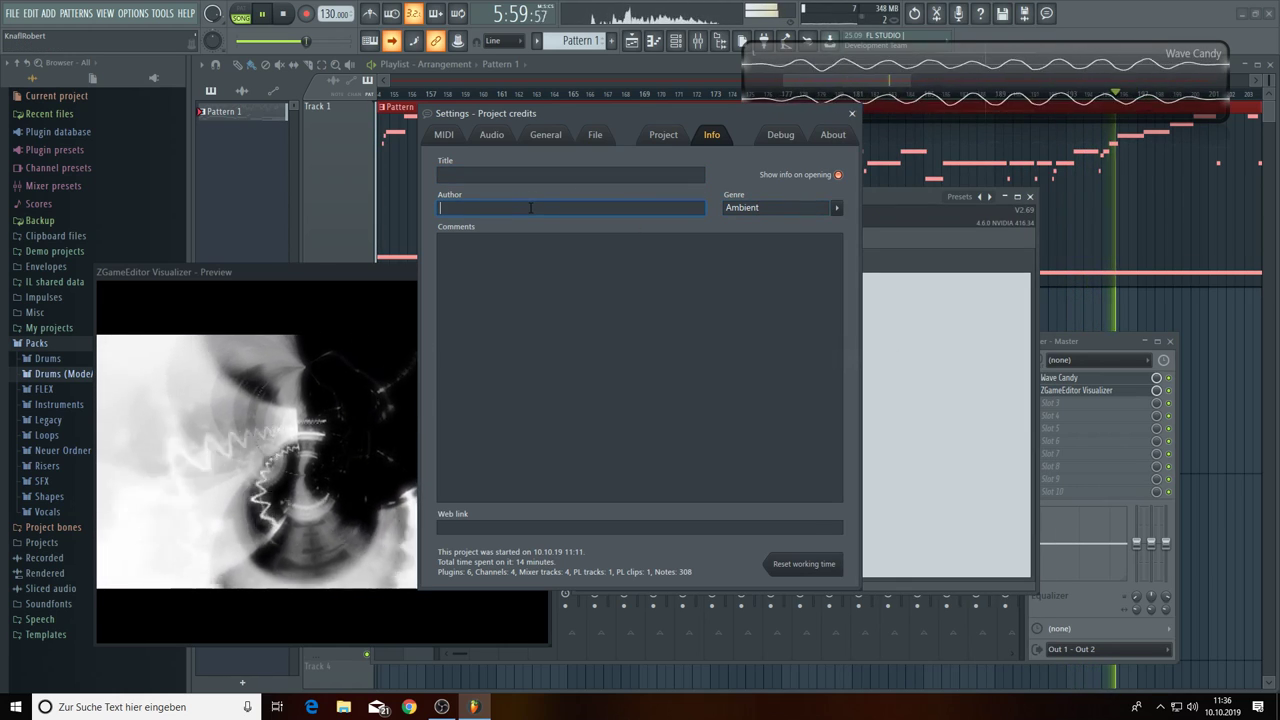
type("Kn")
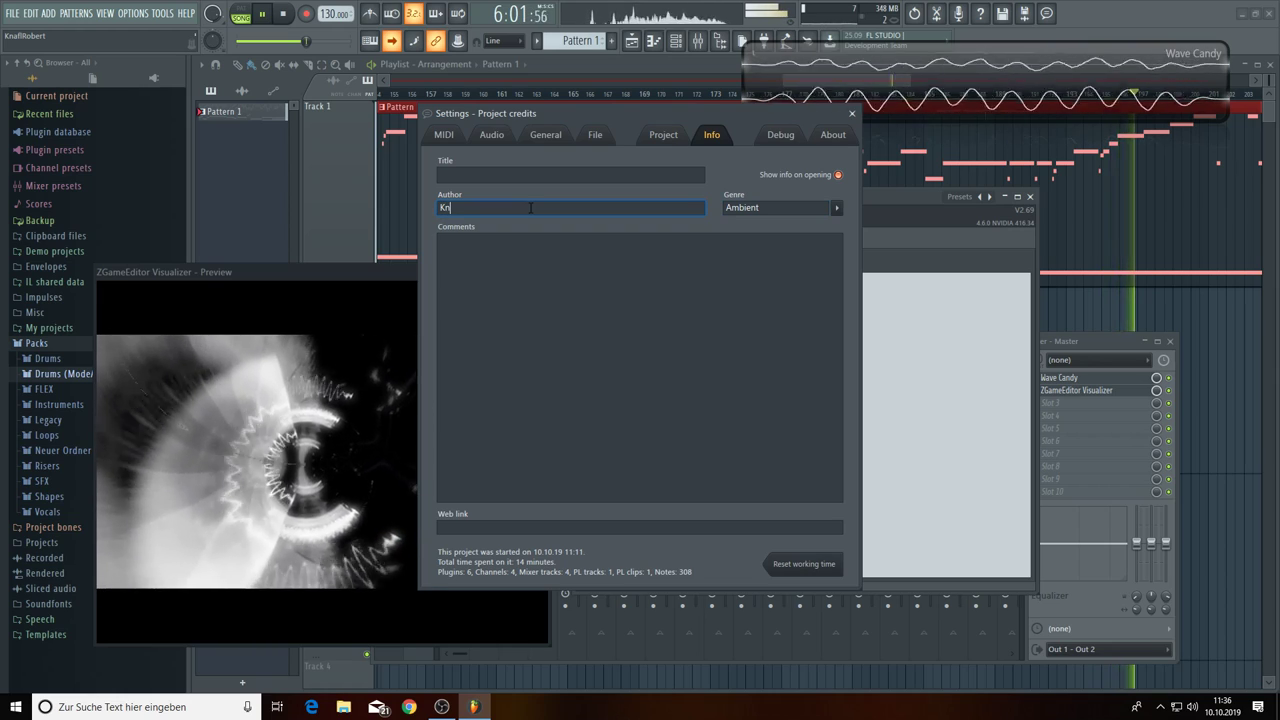
type("afl Robert")
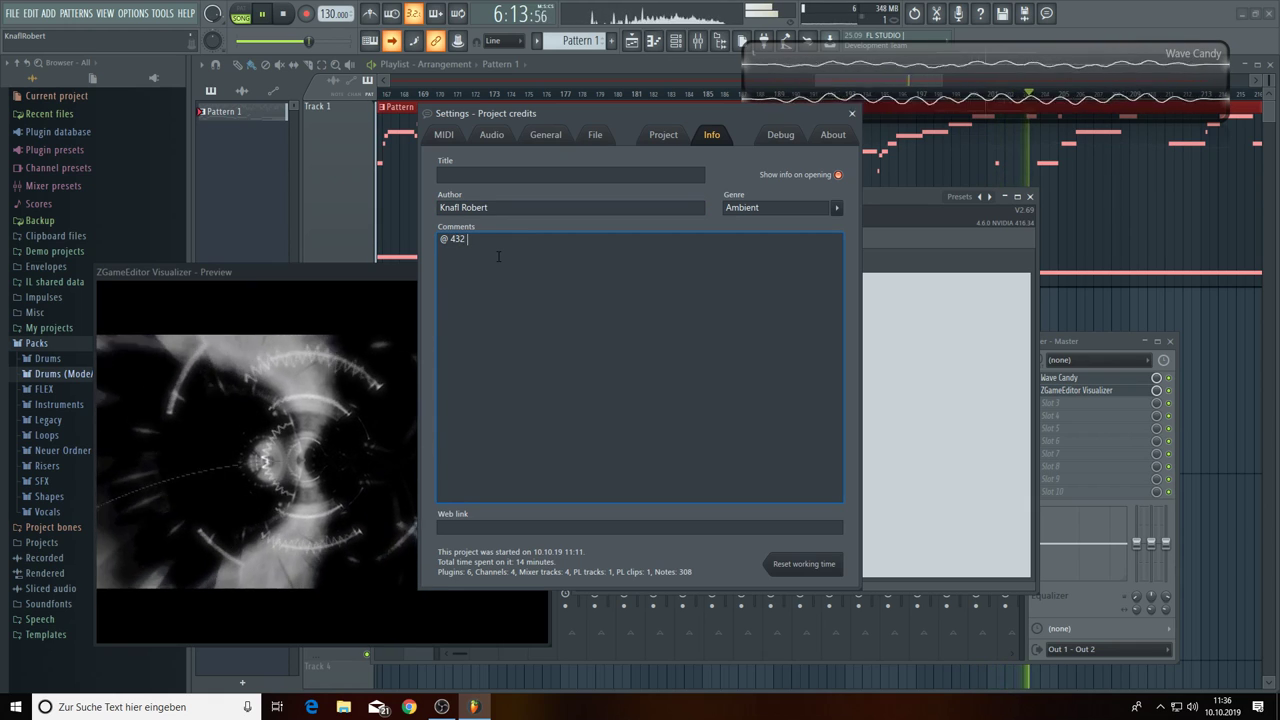
Enter "@ 432 Hz" as the project comment, title the project "Herbstfeuer" and close the project credits.
type("Hz")
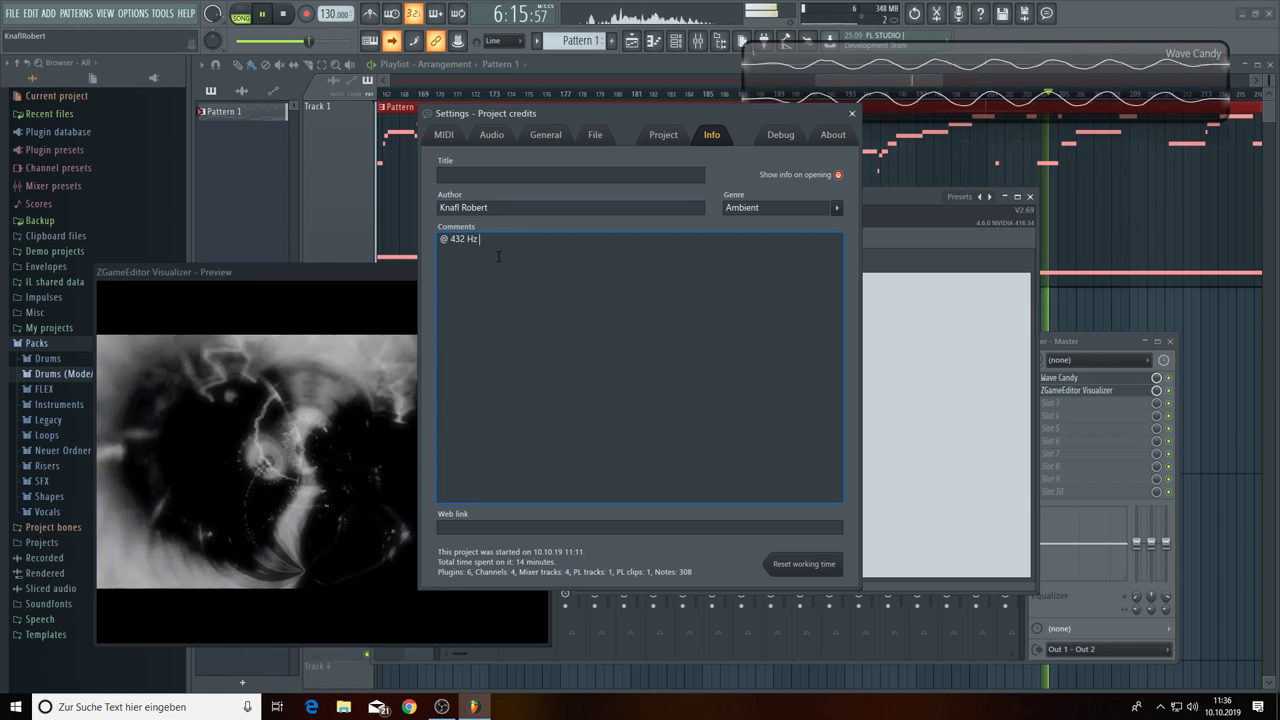
left_click(484, 172)
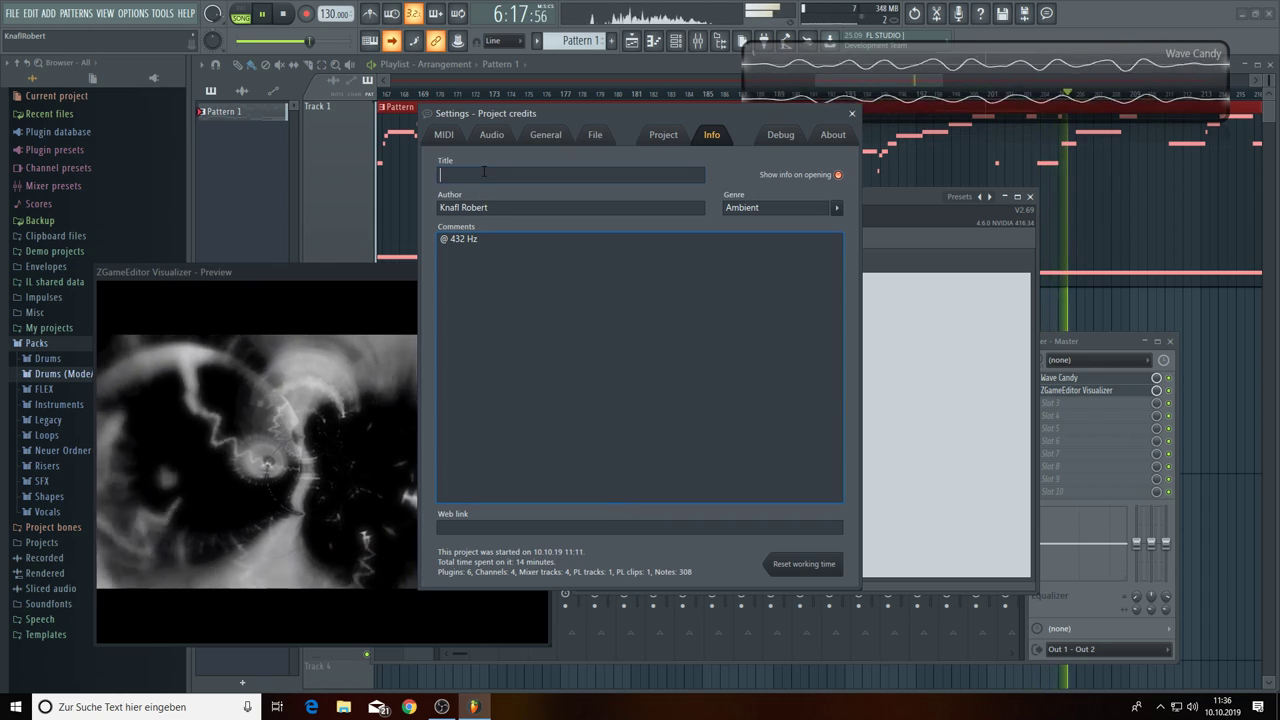
type("H")
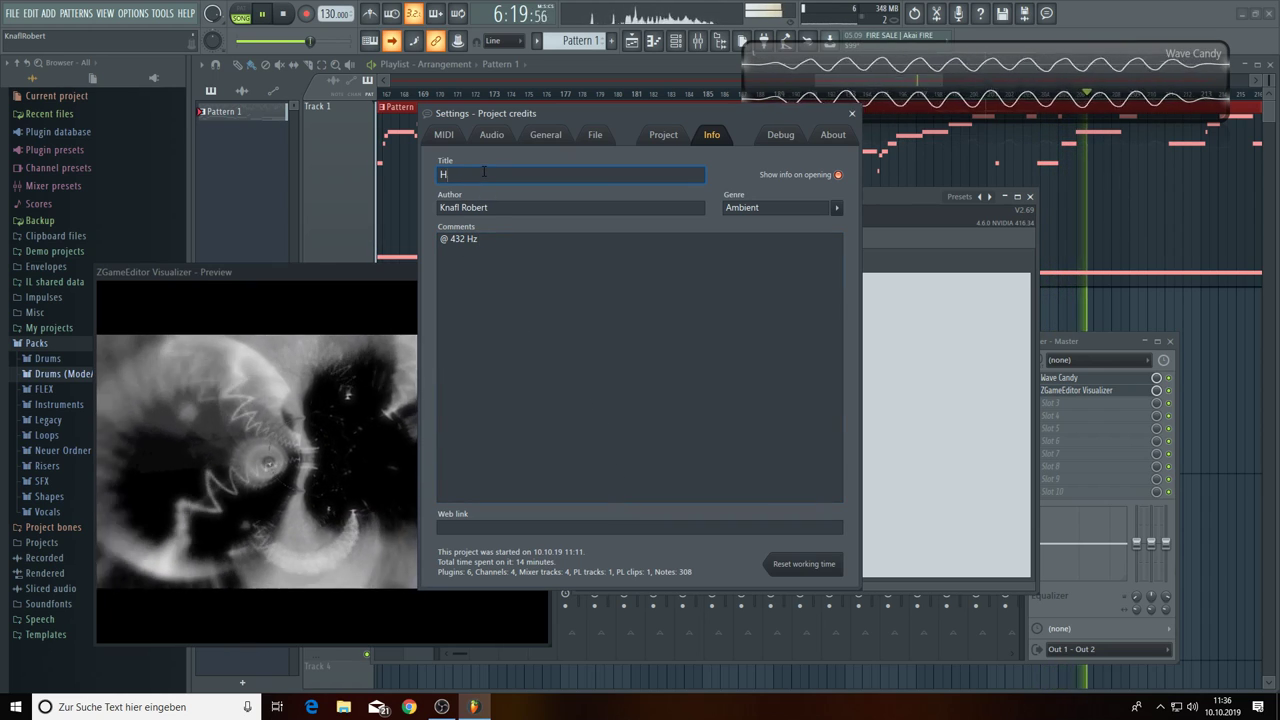
type("erbst")
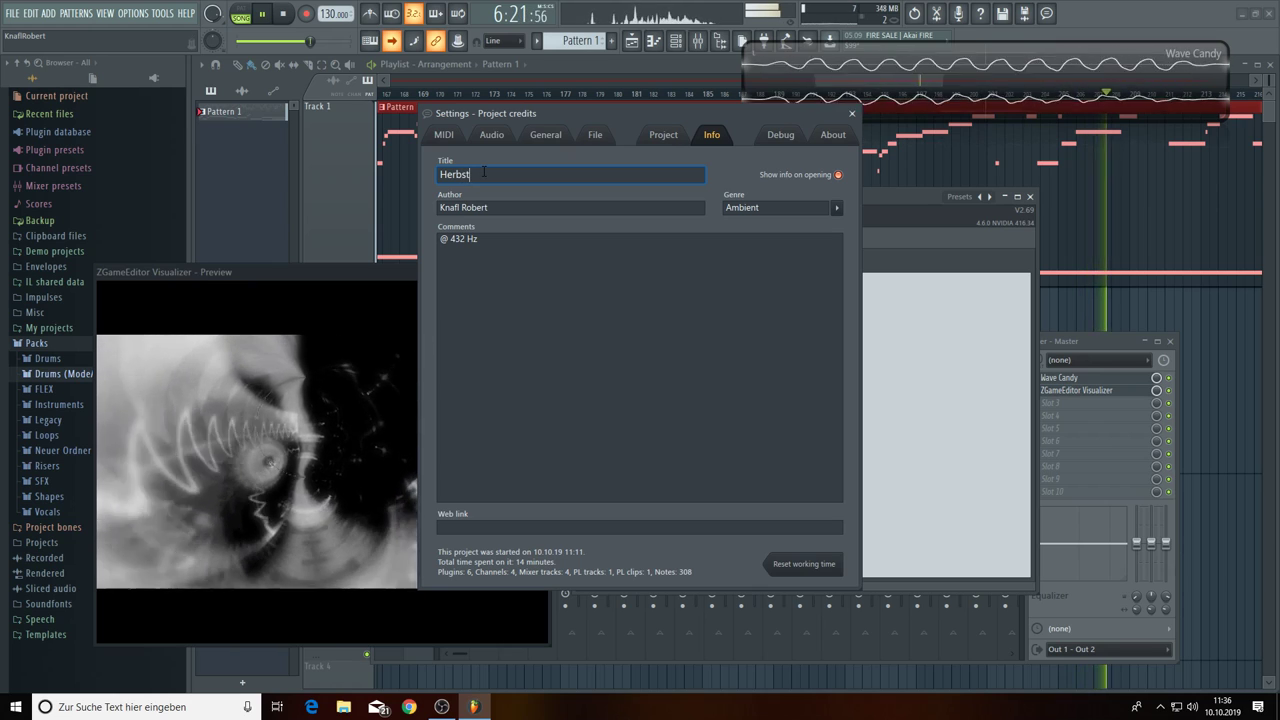
type("feuer")
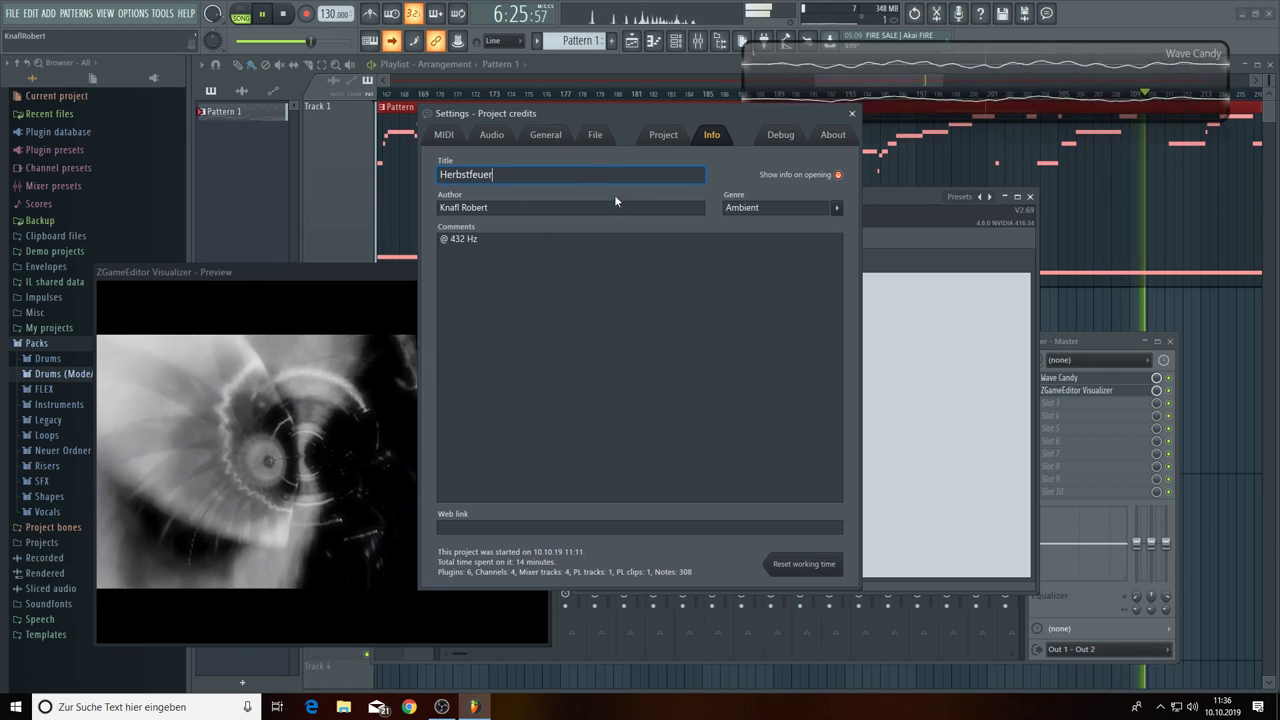
key("Return")
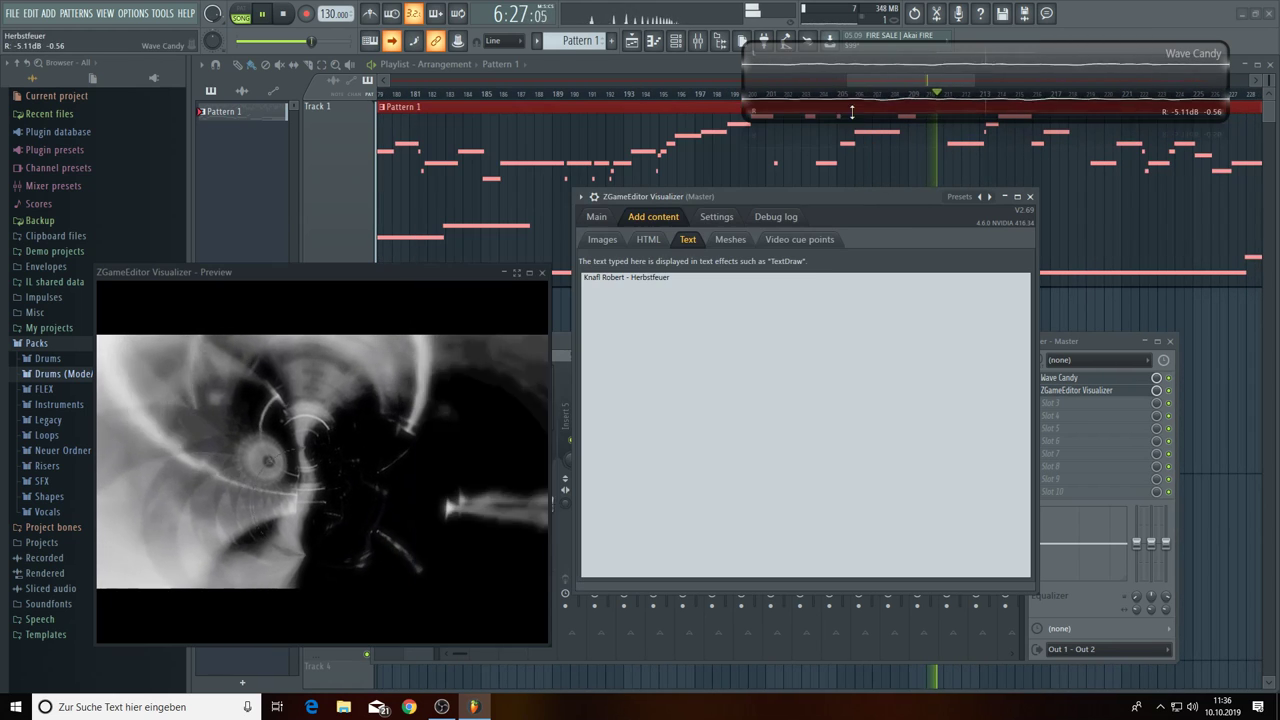
Open the first reFX Nexus channel's system settings, set voices to 128 and choose ultra quality.
left_click(675, 42)
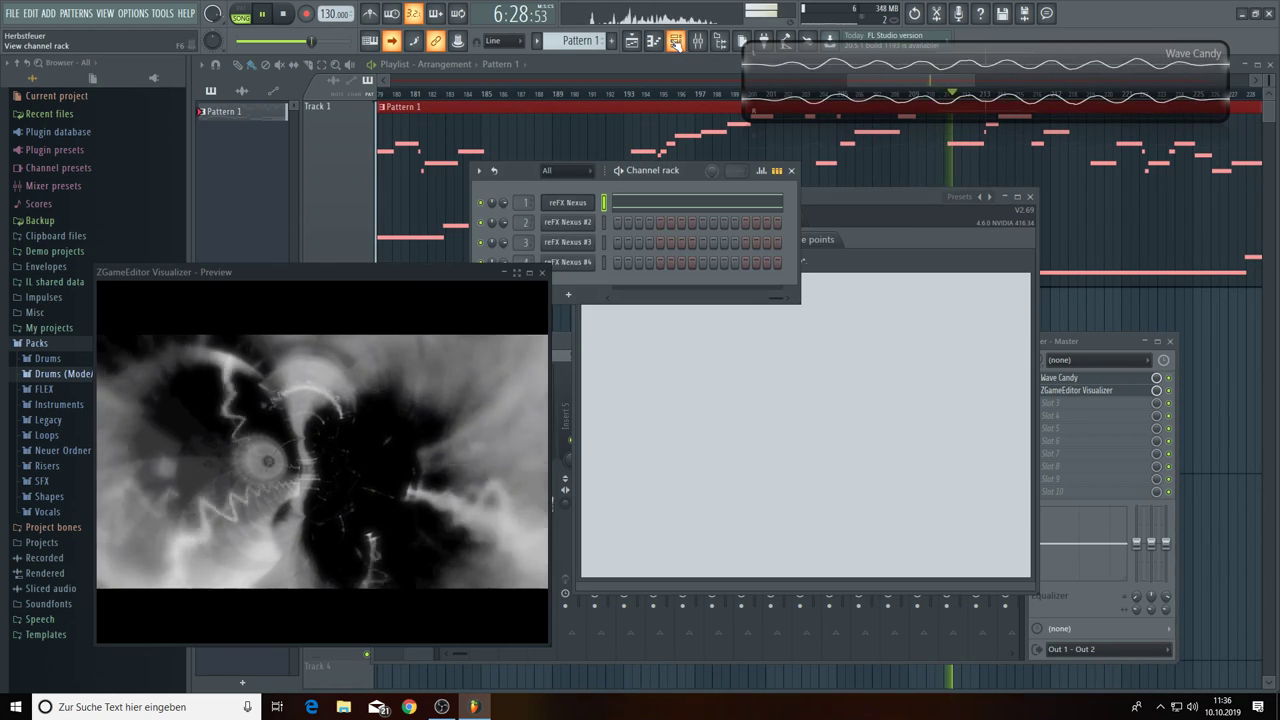
left_click(576, 201)
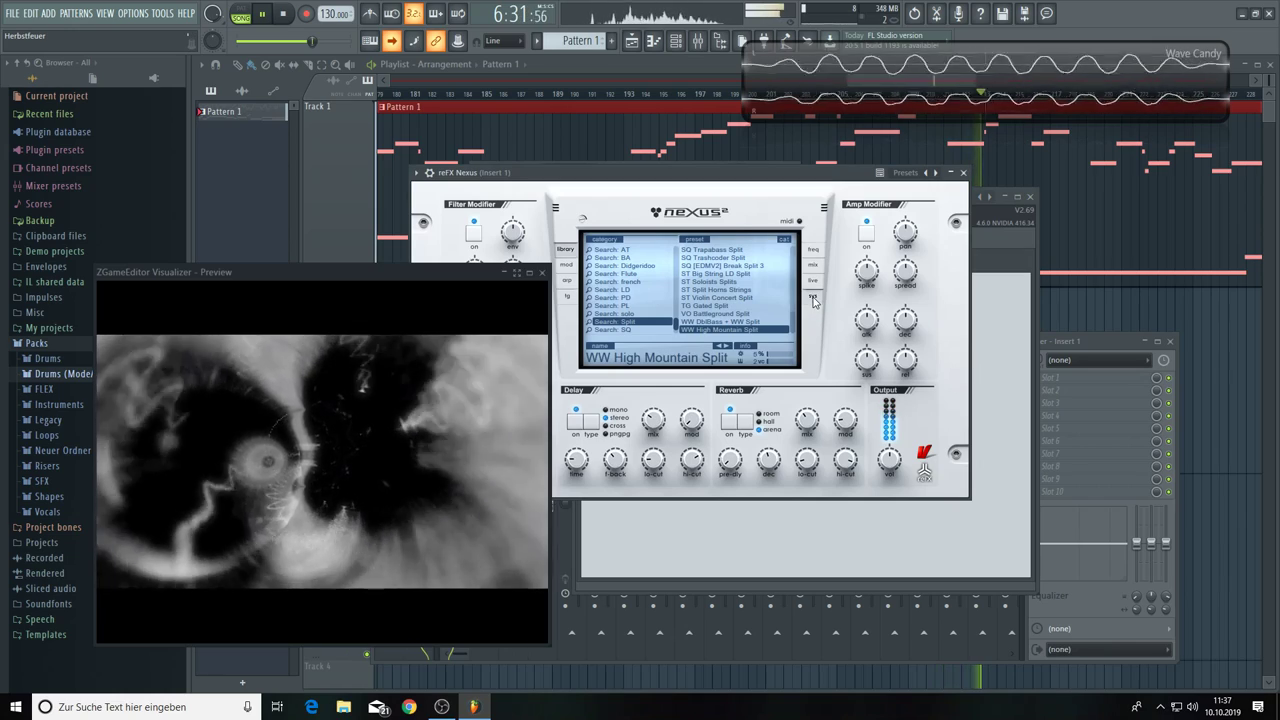
left_click(813, 298)
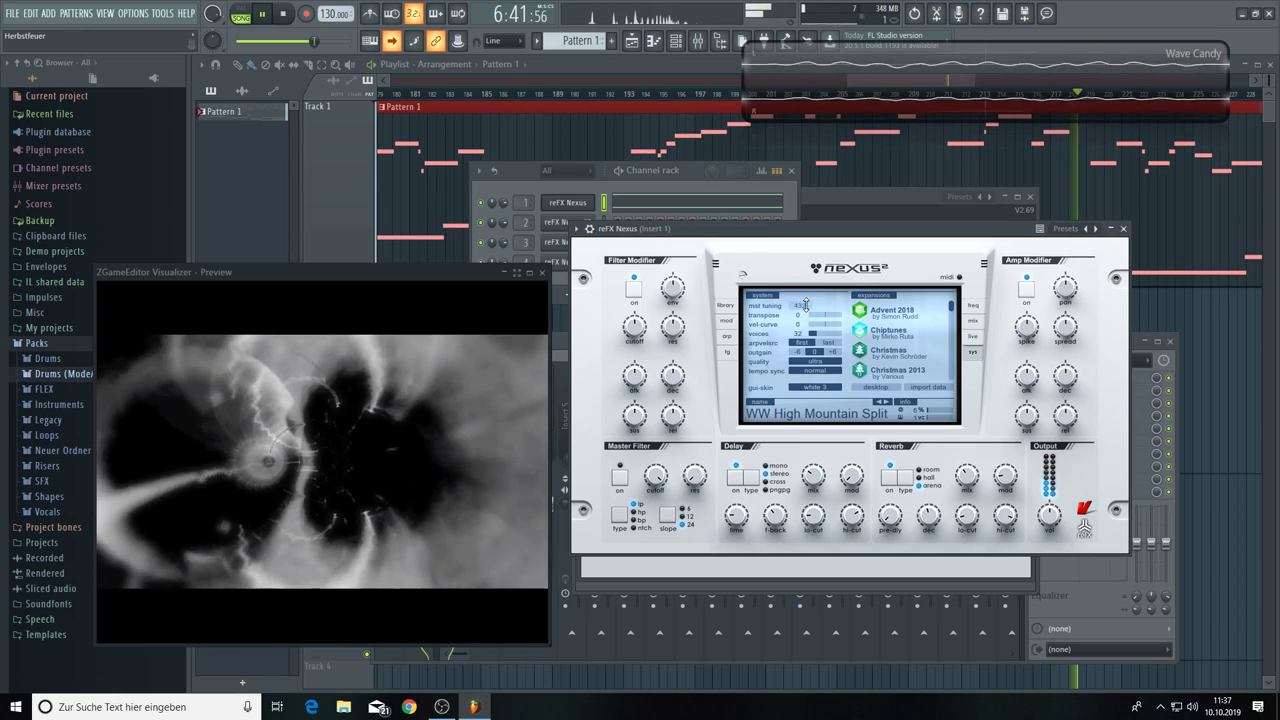
left_click_drag(810, 210, 813, 278)
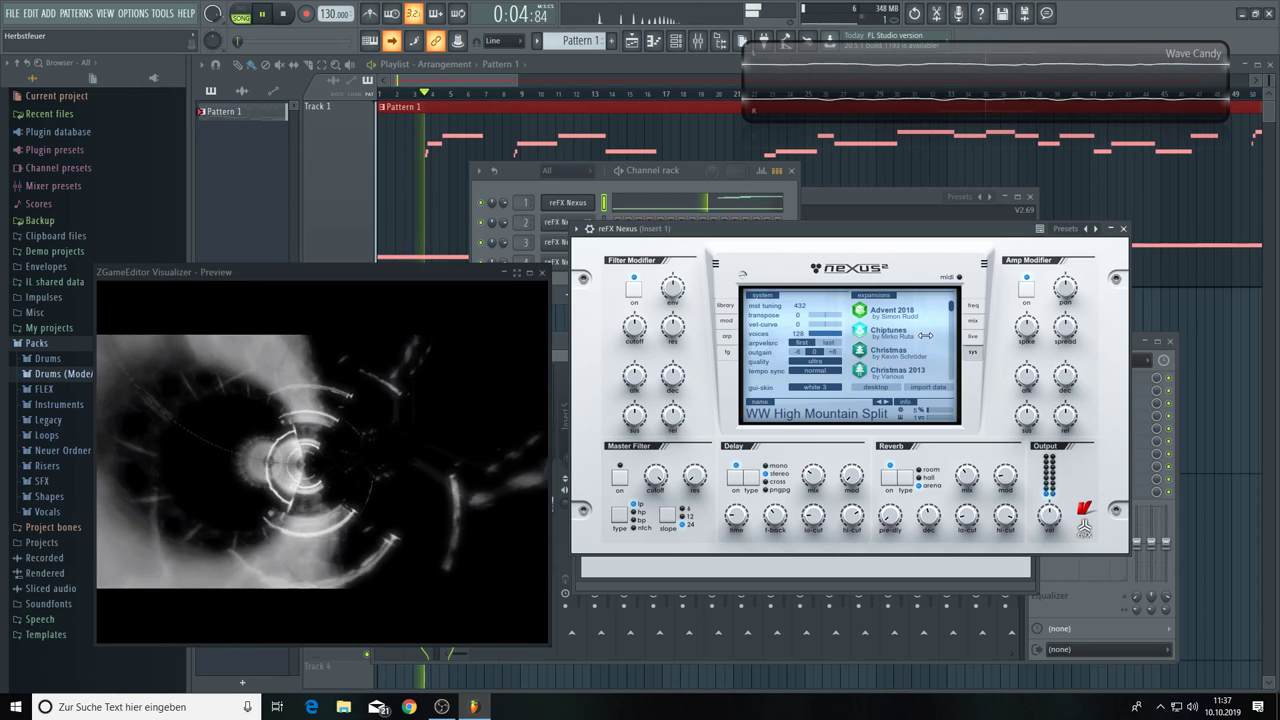
left_click(816, 362)
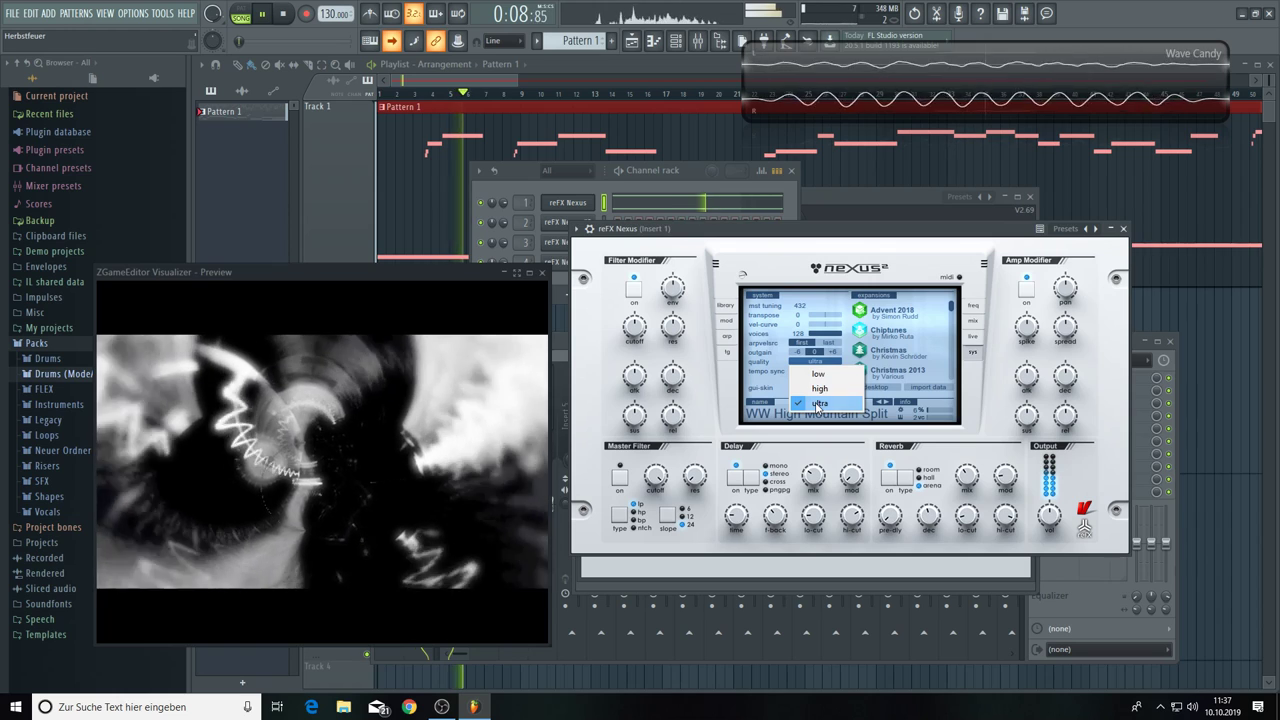
left_click(820, 402)
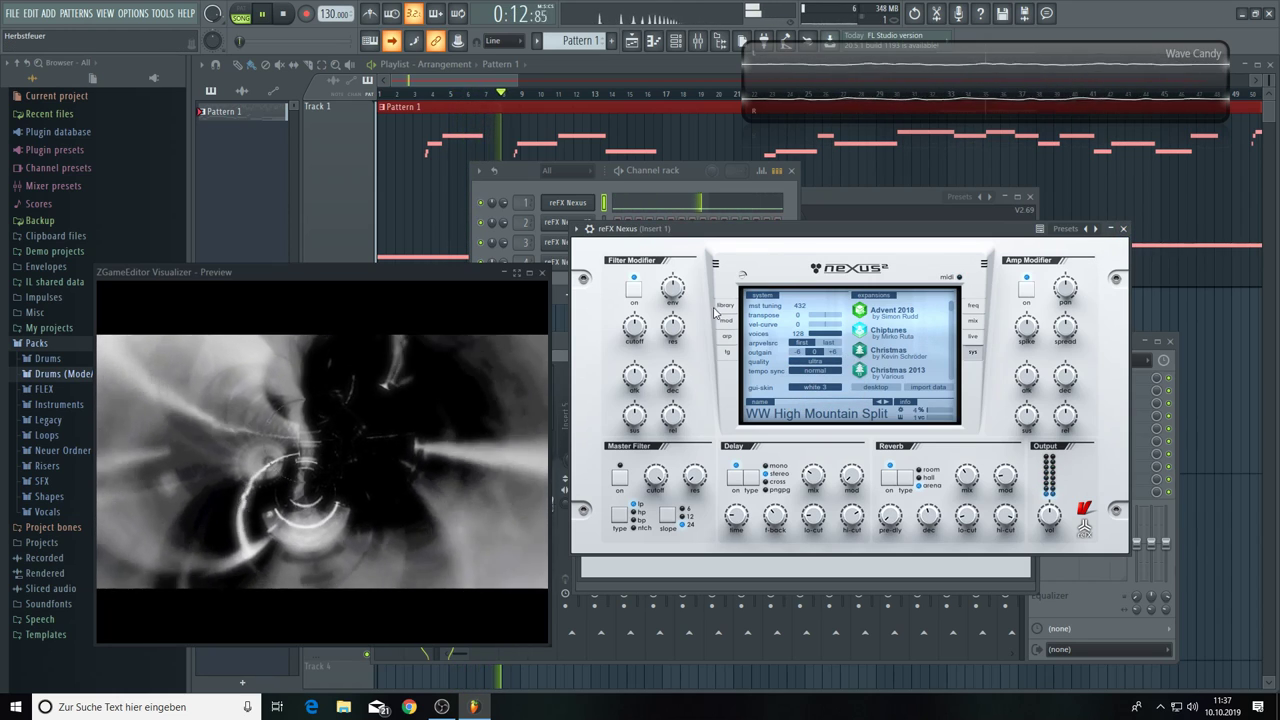
Examine the preset library and the mix page of the Nexus preset WW High Mountain Split.
left_click(722, 307)
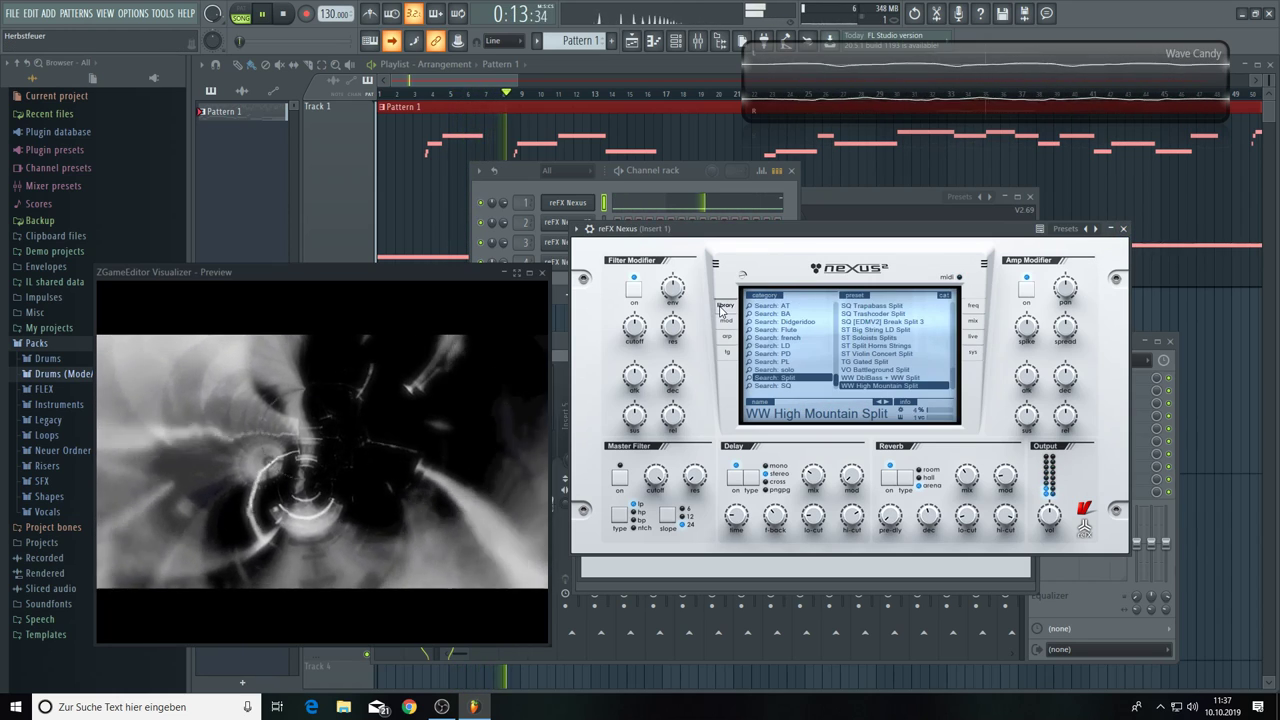
left_click(687, 168)
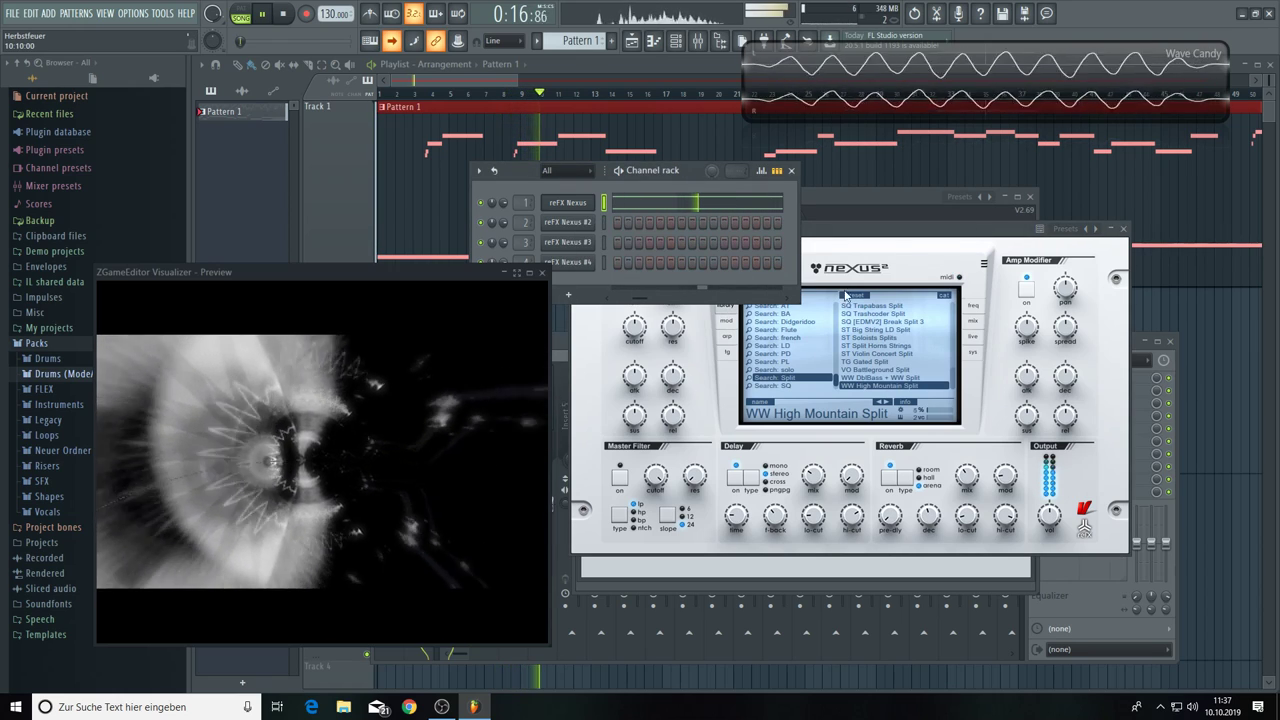
left_click(971, 322)
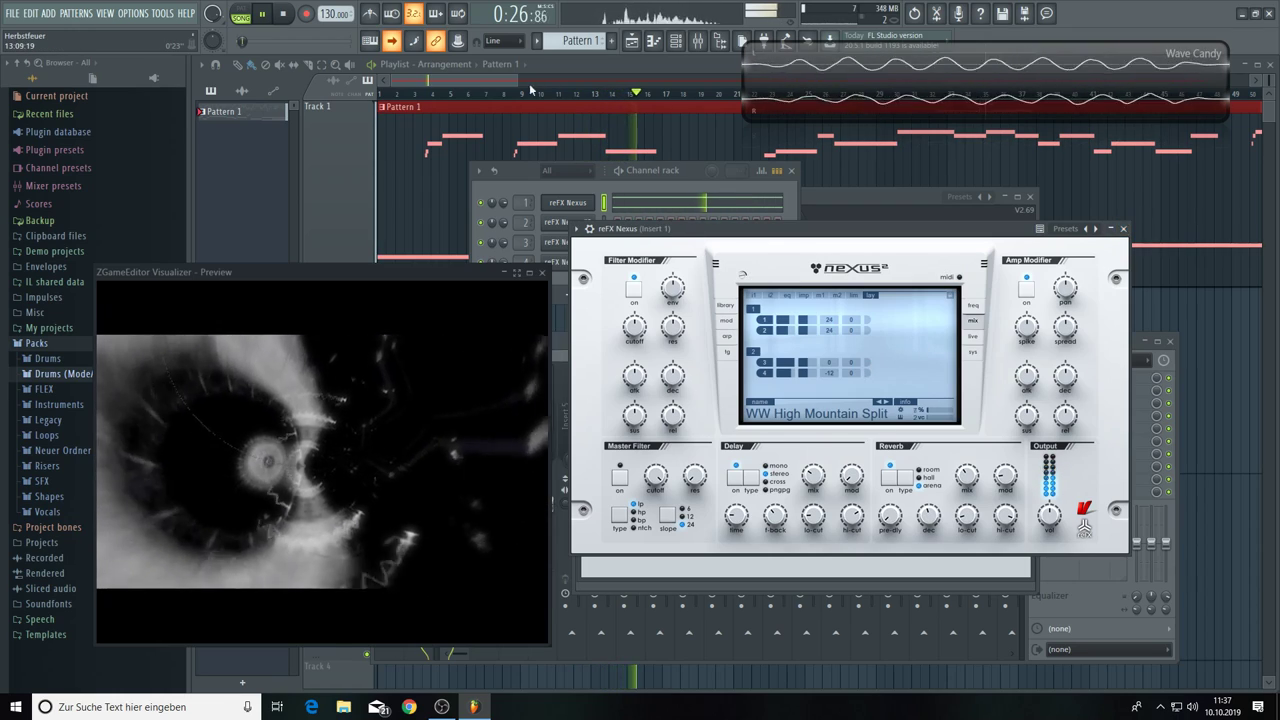
Bring up the mixer and rearrange the windows, moving the visualizer preview clear of the mixer and shrinking it.
scroll(516, 85, "down", 2)
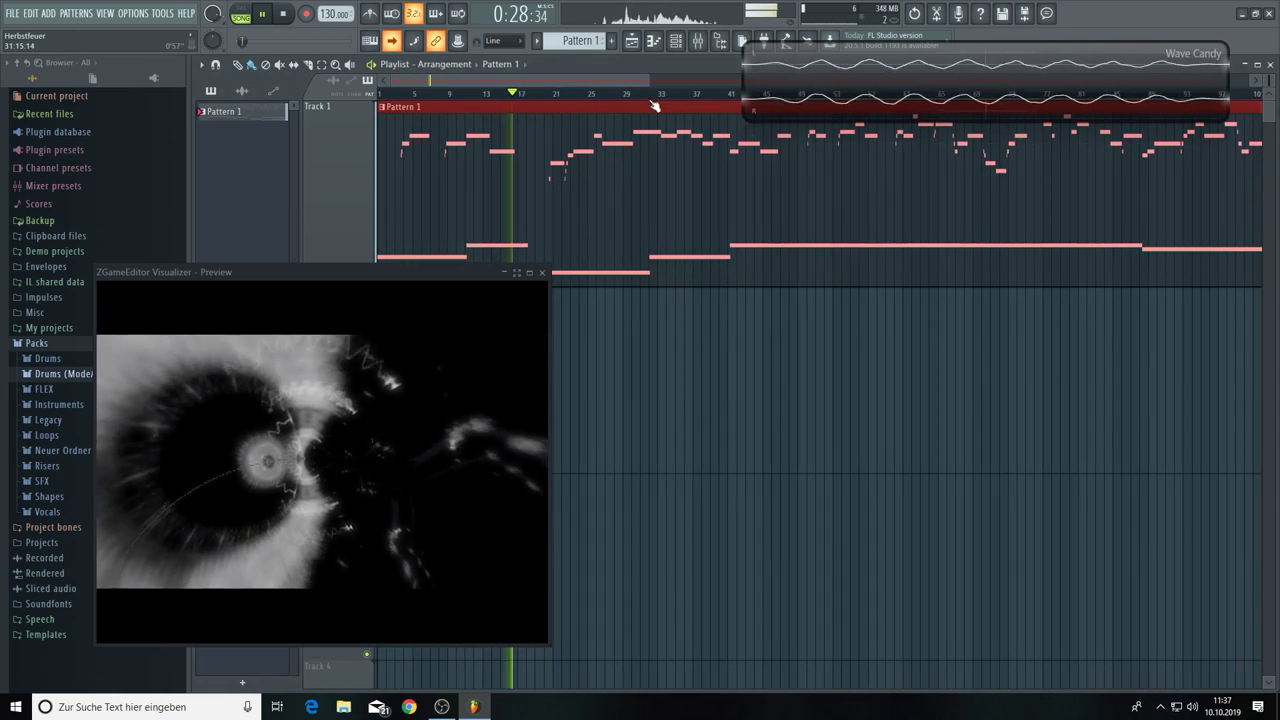
left_click(698, 41)
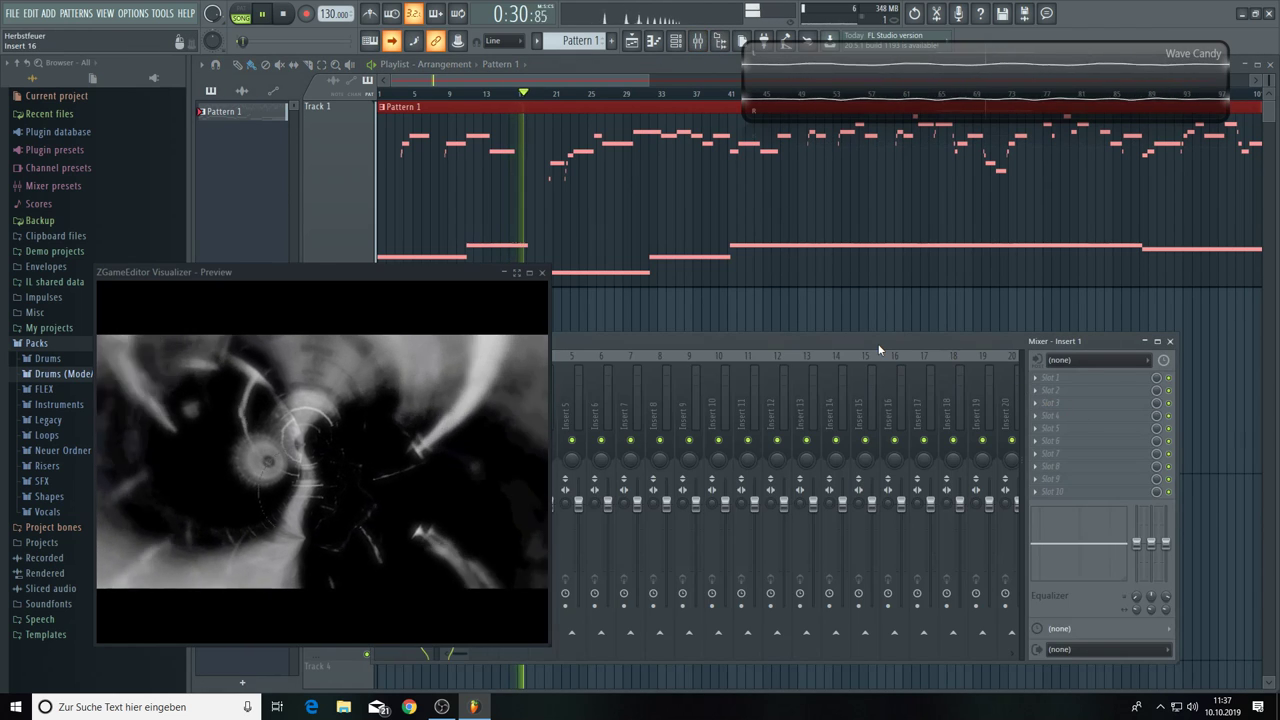
left_click_drag(958, 315, 950, 277)
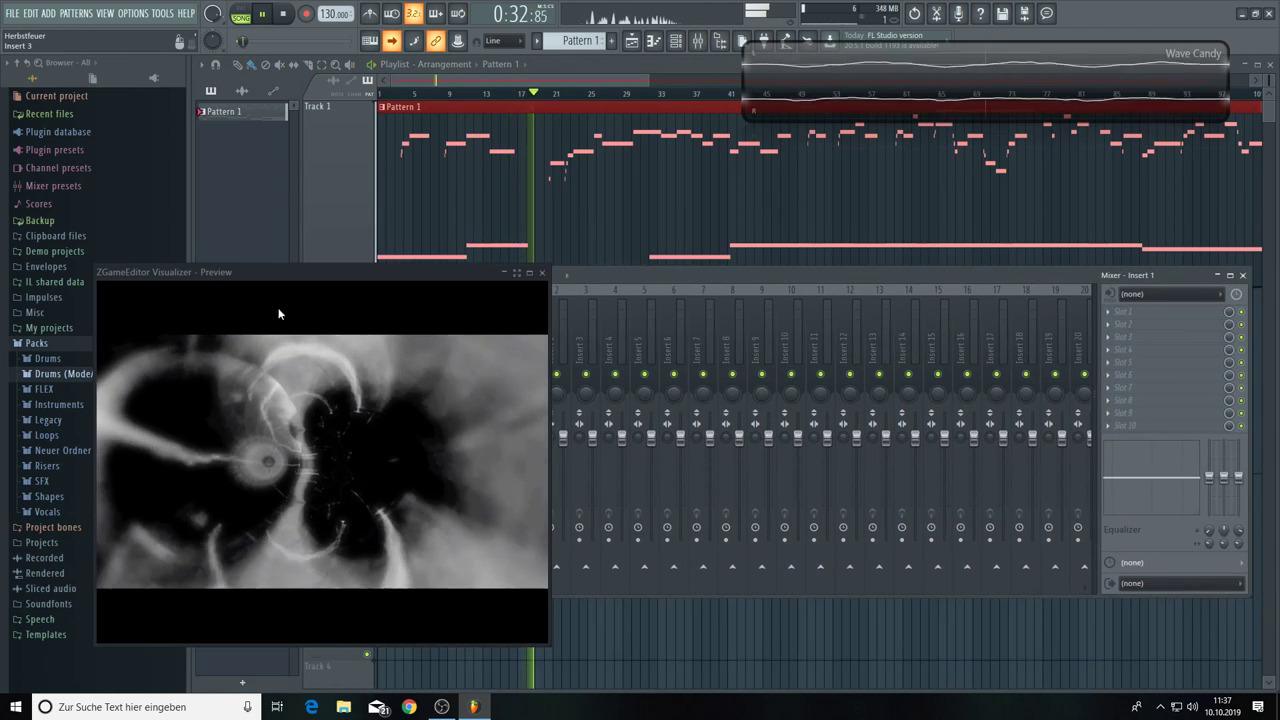
left_click_drag(306, 272, 231, 28)
left_click_drag(473, 395, 395, 241)
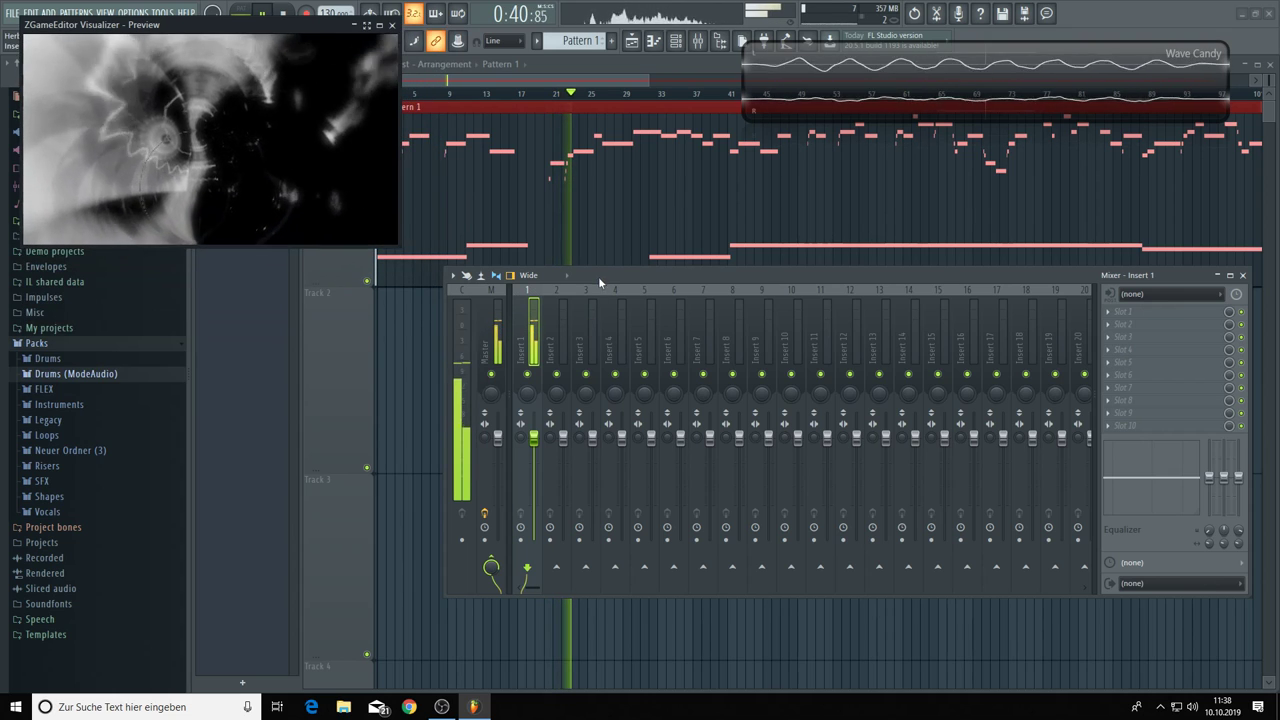
Open the master track's ZGameEditor Visualizer, add a TextDraw layer after Youlean Bloom and place its text in the preview's lower right corner.
left_click(491, 330)
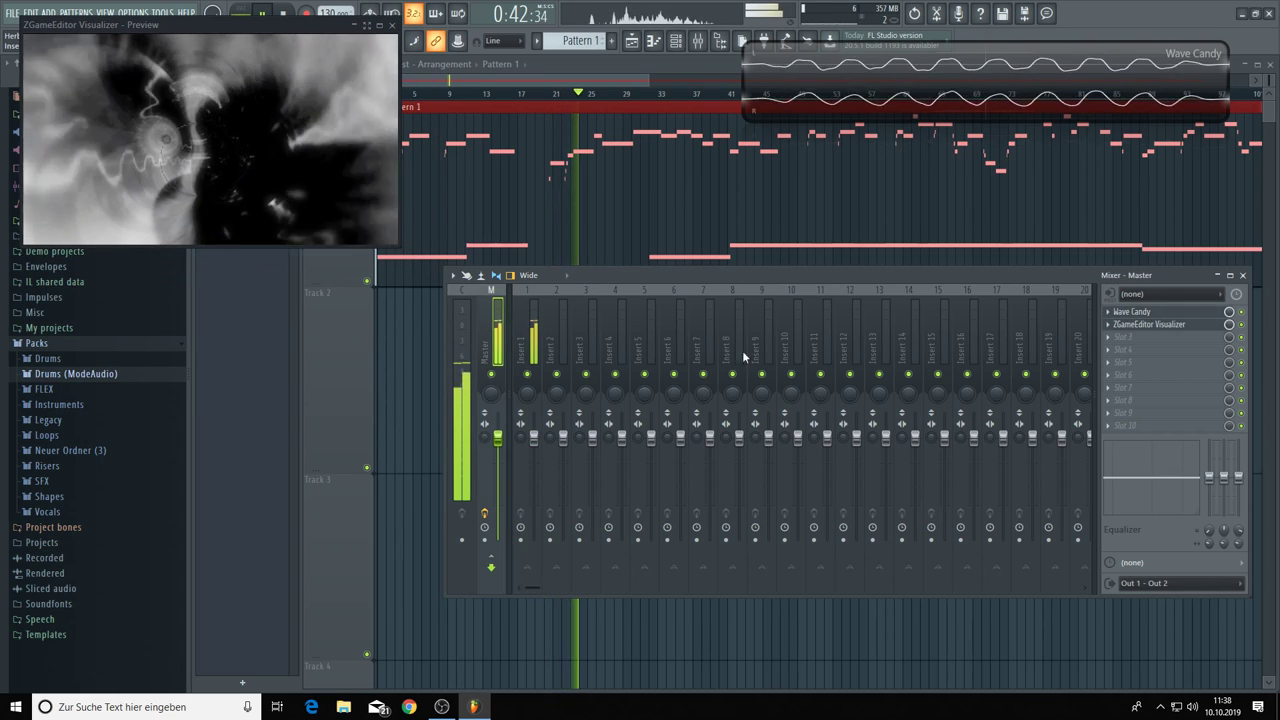
left_click(1129, 327)
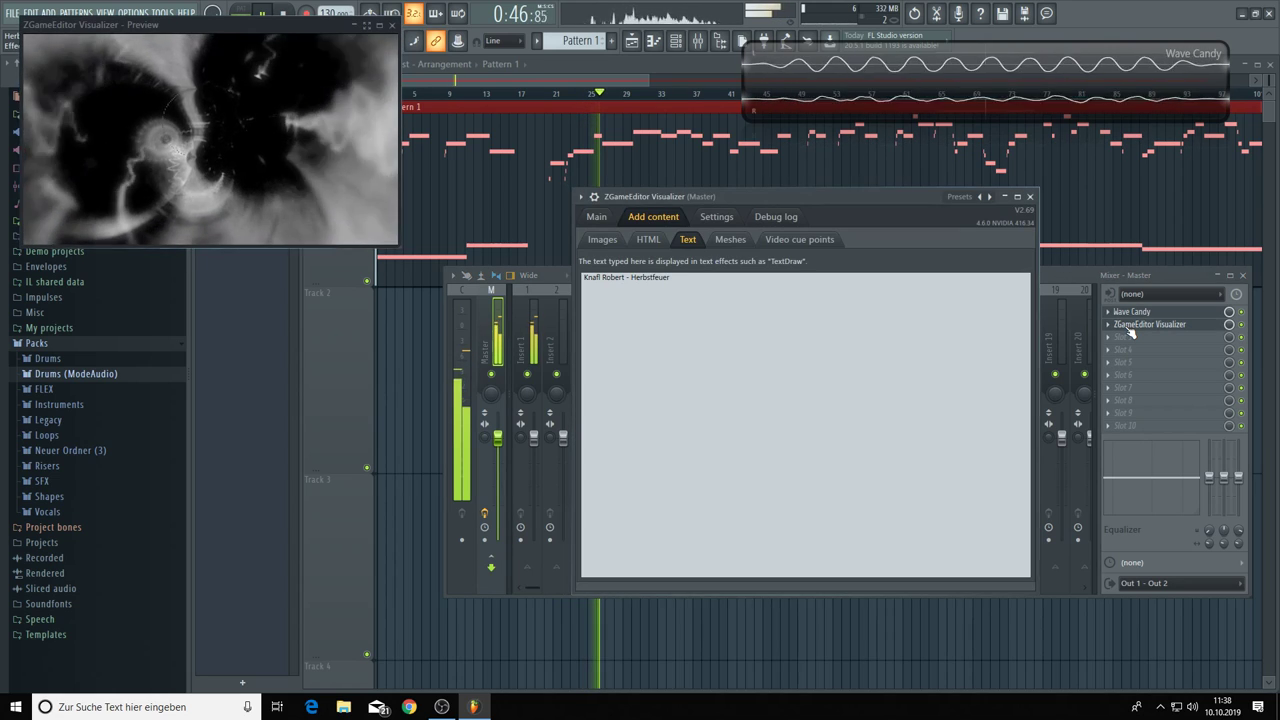
left_click(600, 218)
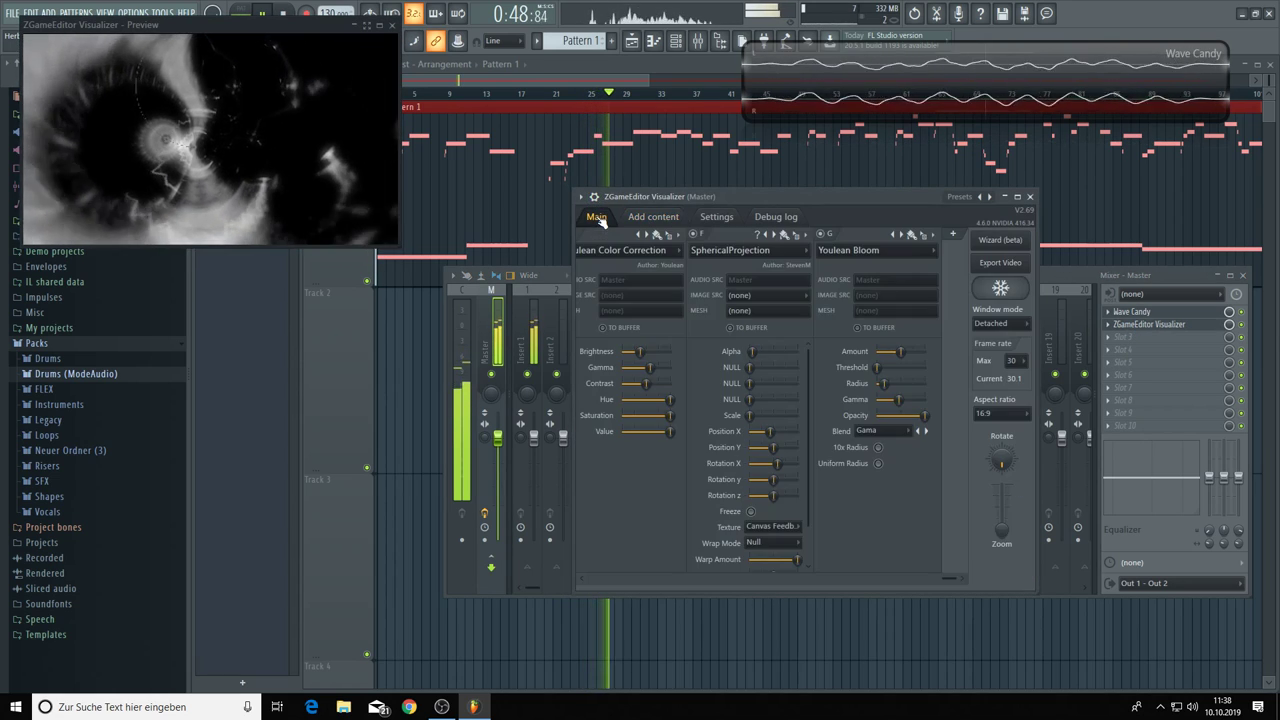
left_click(953, 236)
left_click(954, 253)
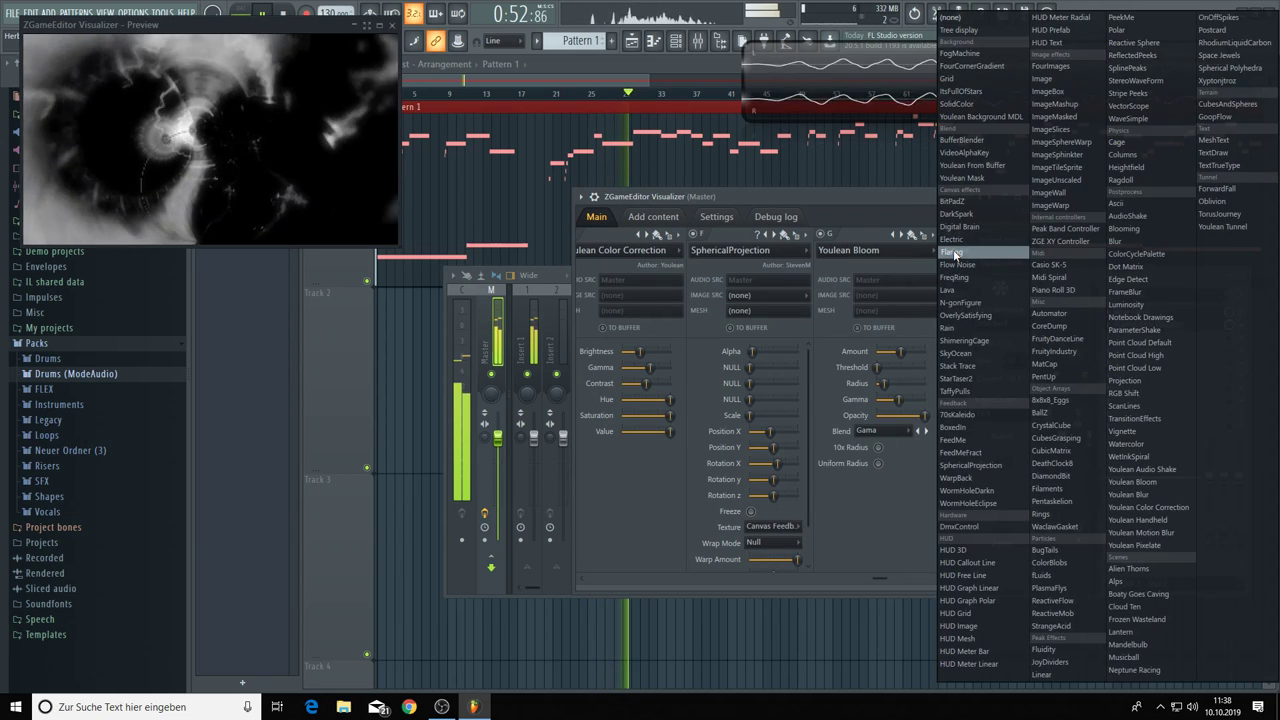
left_click(1216, 155)
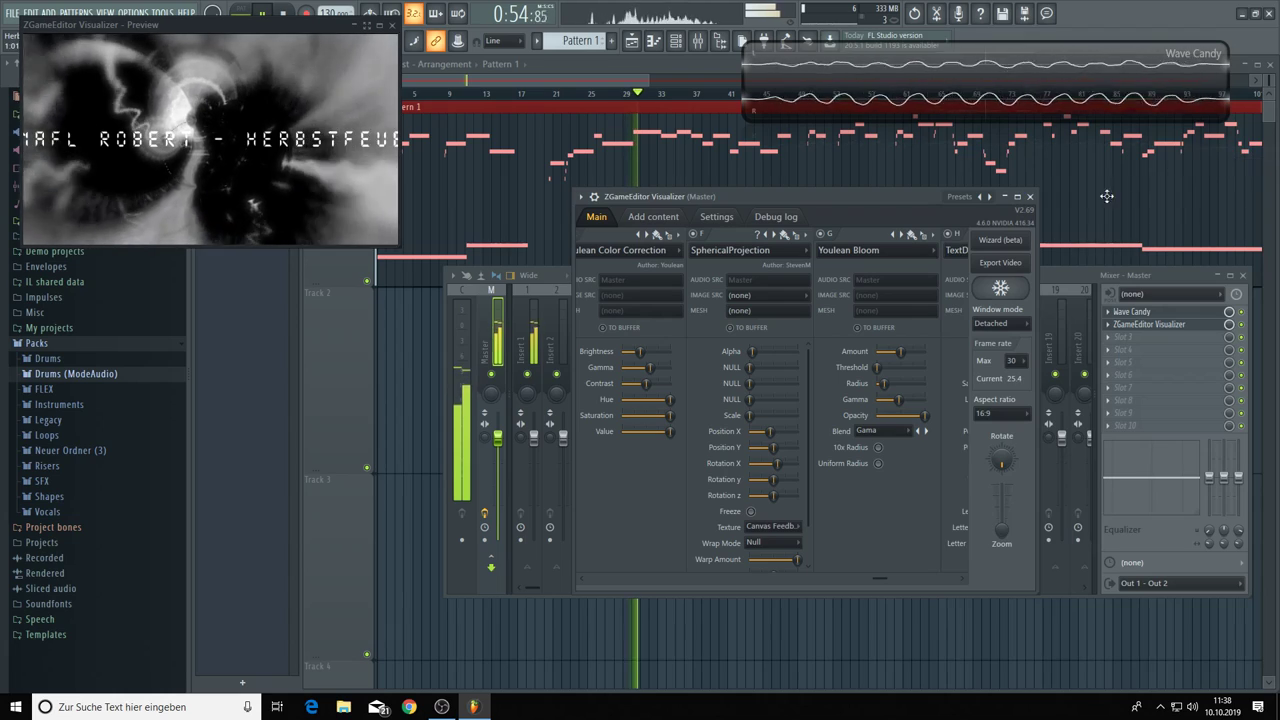
left_click_drag(879, 580, 946, 590)
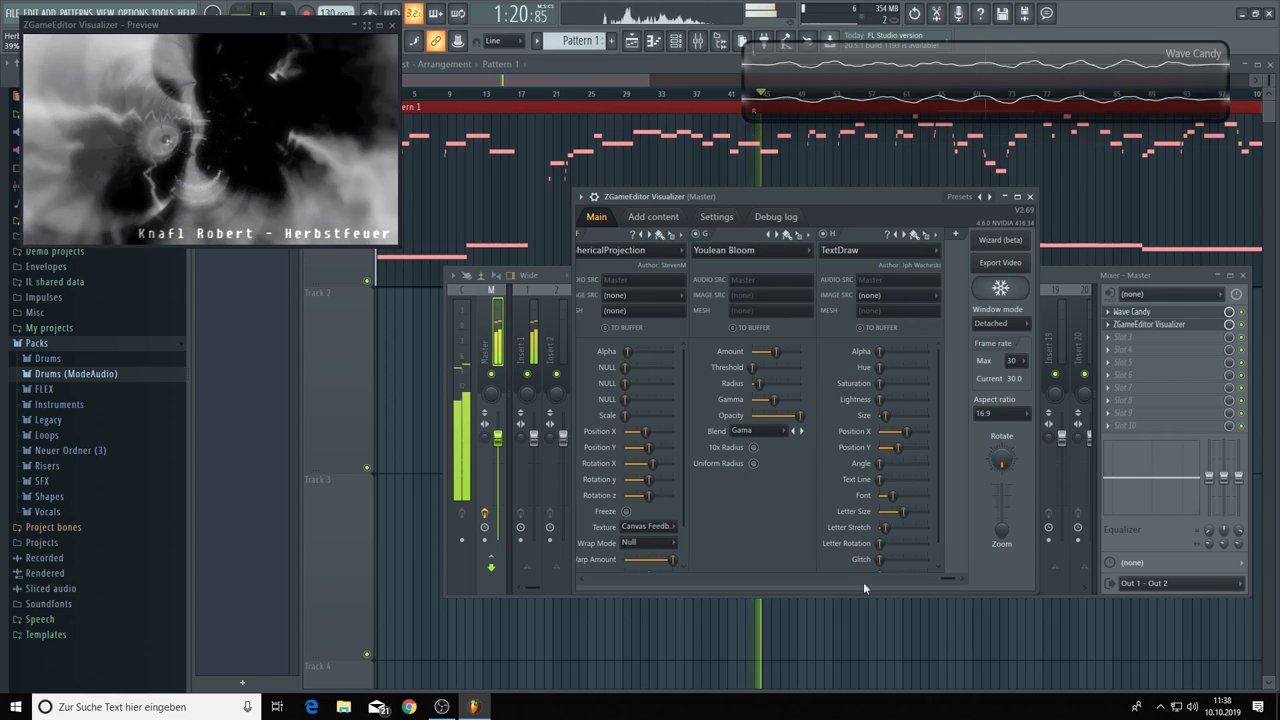
Add another feedback layer after TextDraw, trying FeedMeFract before switching it to BoxedIn, and set its ZoomWarp to about 17%.
left_click(956, 237)
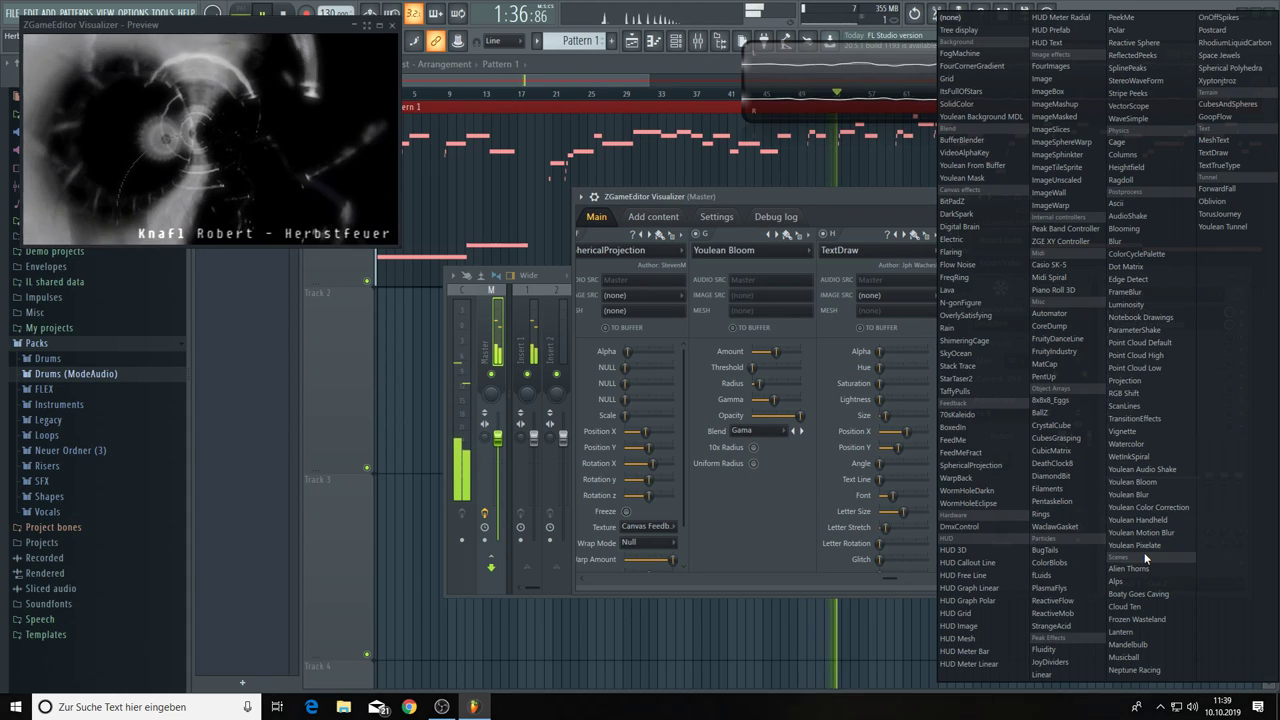
left_click(960, 451)
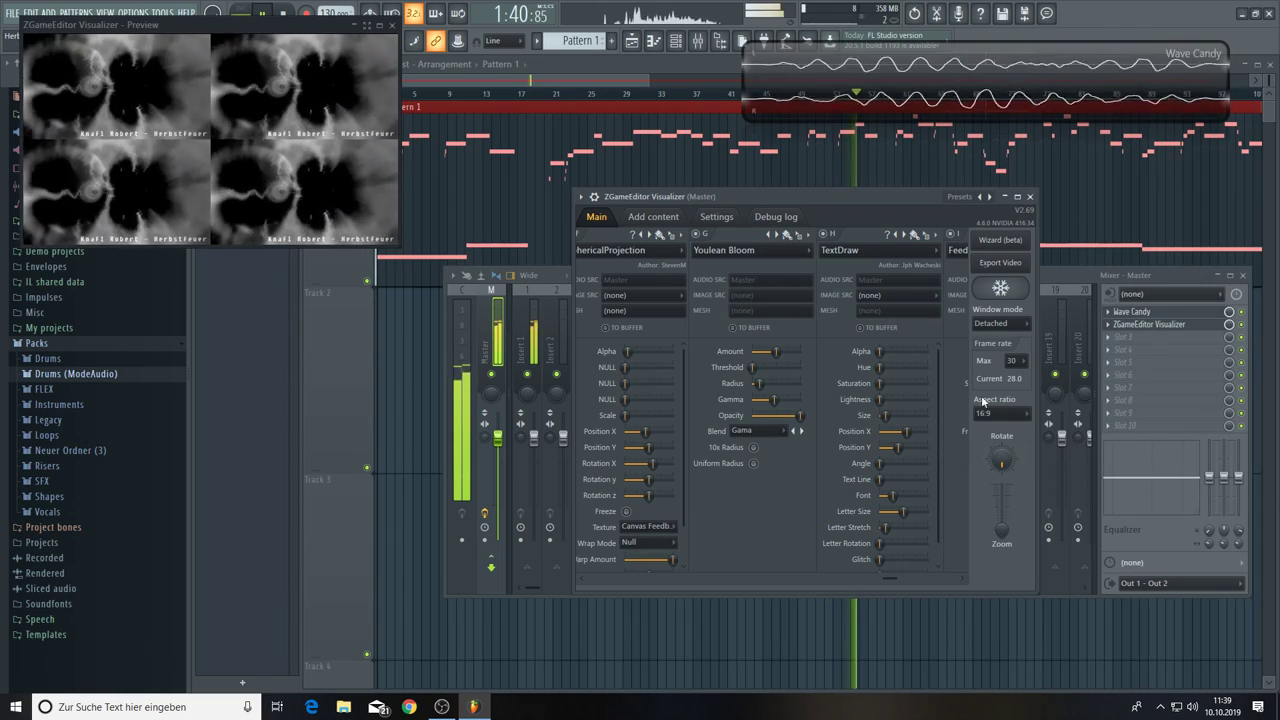
left_click_drag(892, 578, 948, 578)
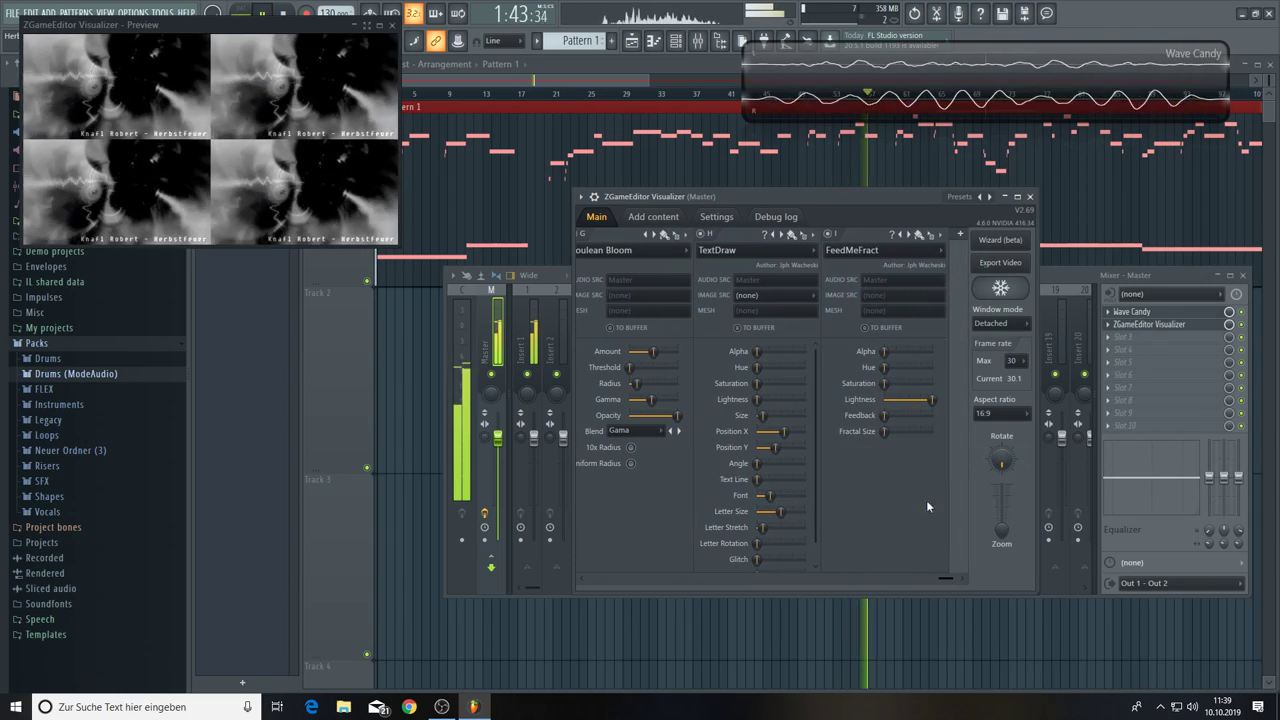
left_click(905, 236)
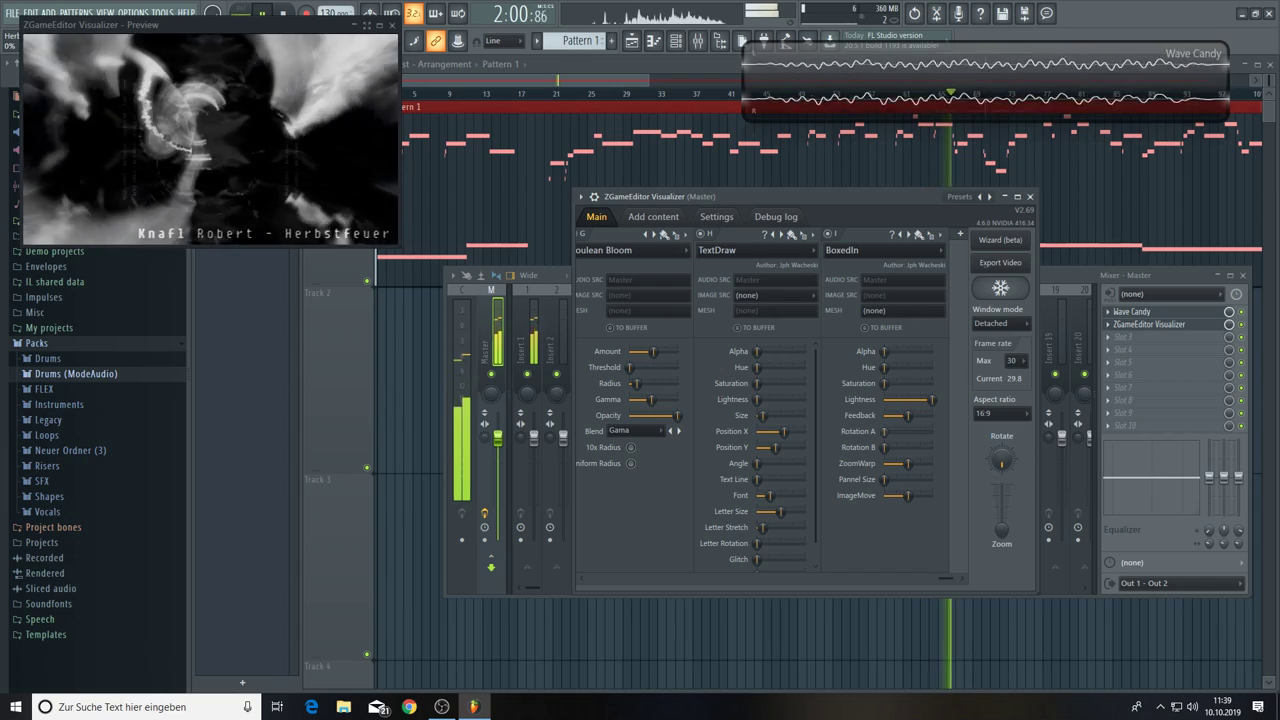
left_click_drag(896, 462, 911, 466)
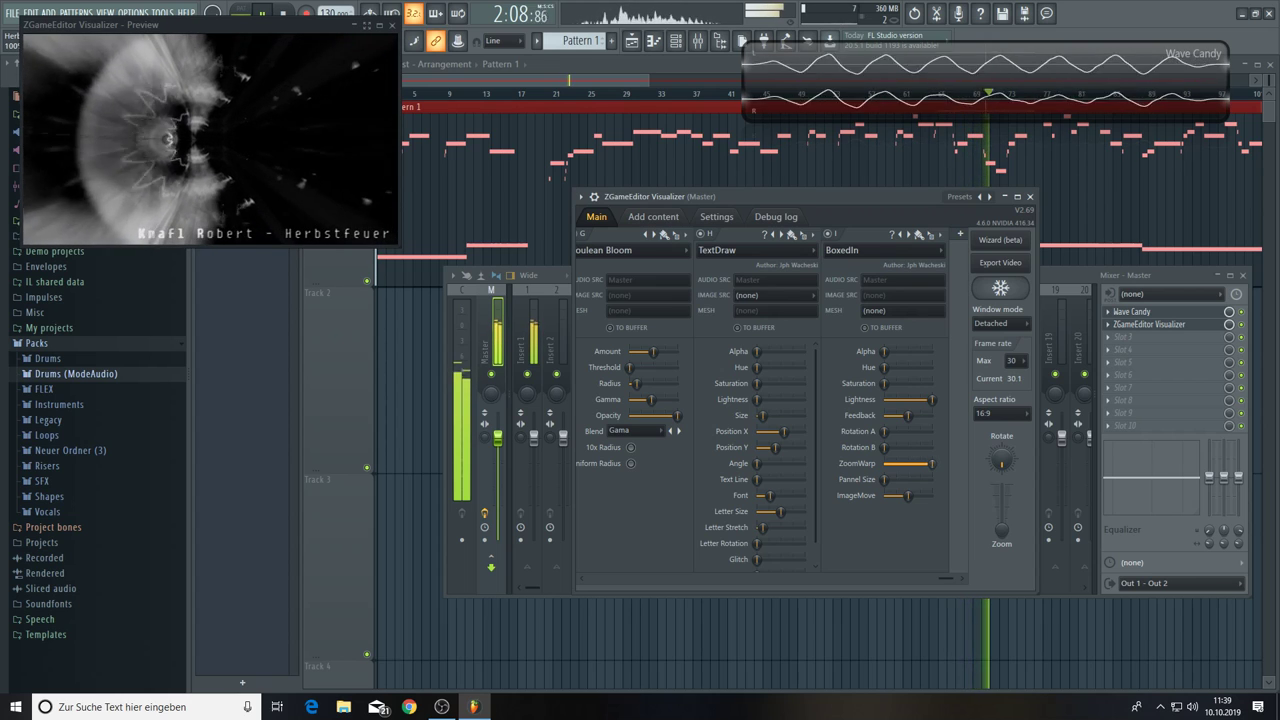
left_click_drag(930, 463, 912, 463)
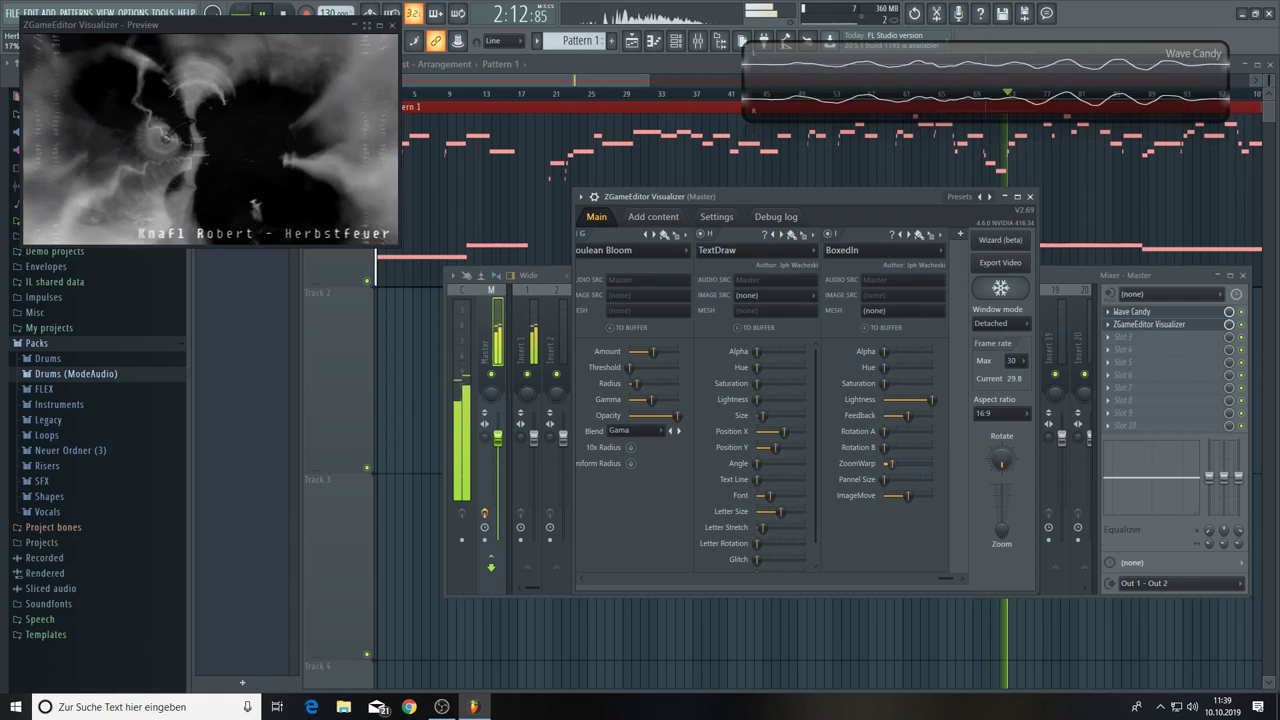
Clone the BoxedIn layer, raise the copy's ZoomWarp to maximum and set the first BoxedIn layer's Alpha to about 70%.
left_click(940, 238)
left_click(975, 252)
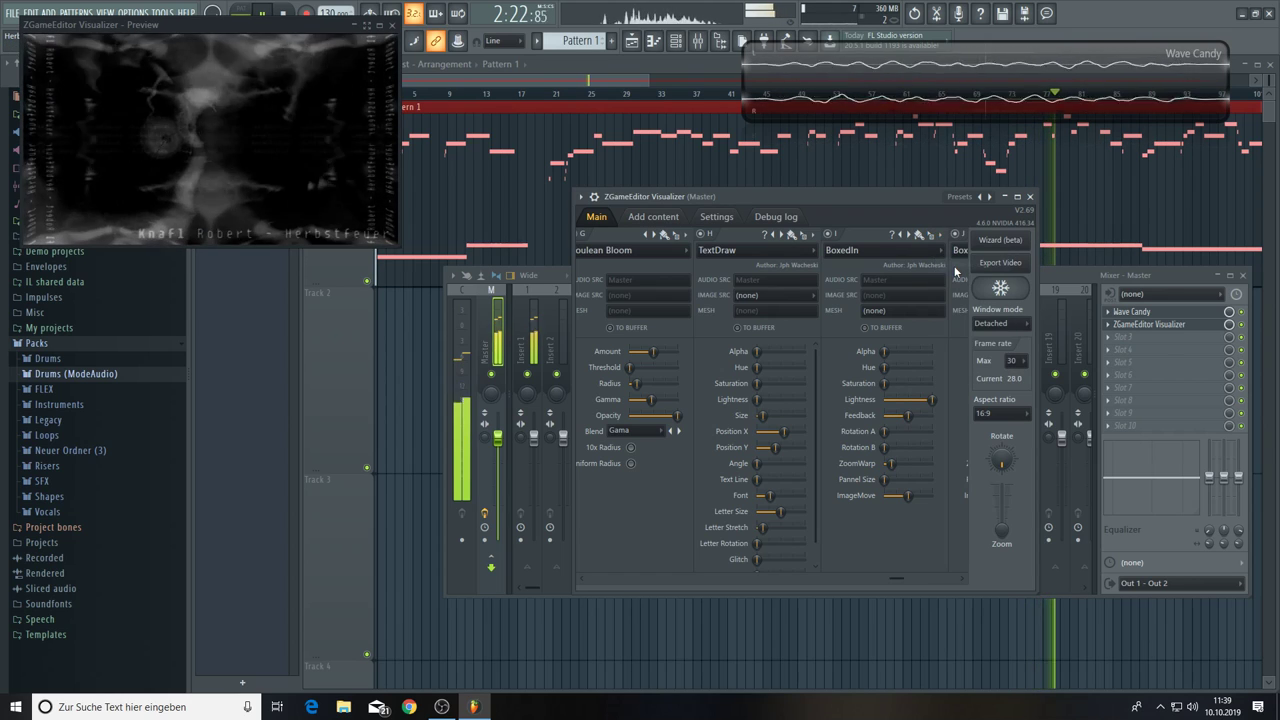
left_click_drag(898, 578, 951, 580)
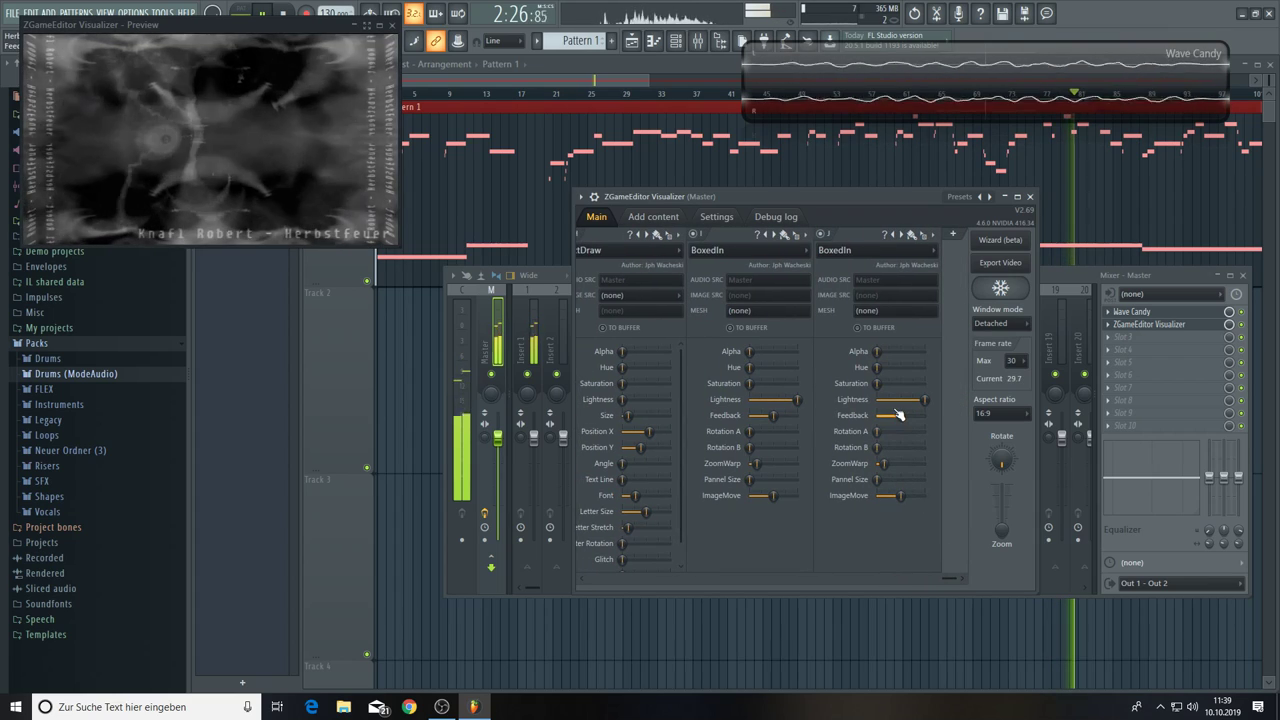
left_click_drag(888, 465, 922, 464)
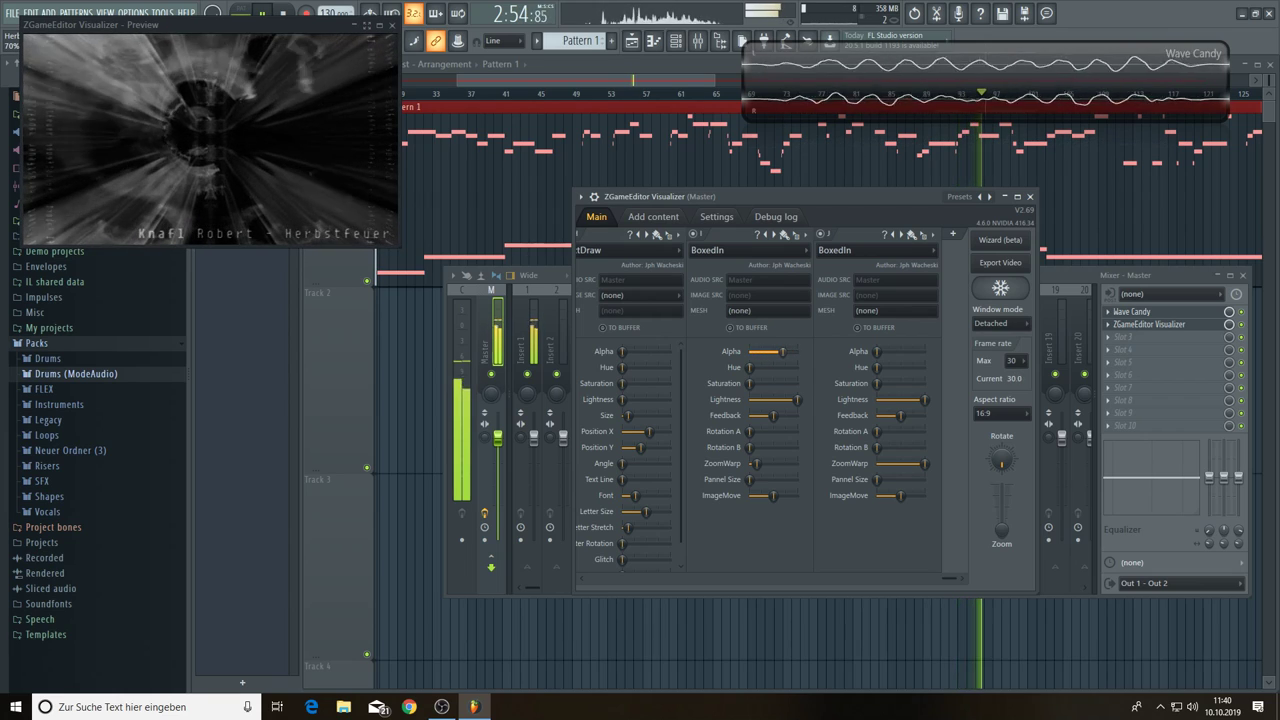
Widen the visualizer window and move the Youlean Bloom layer to the end of the chain, behind the second BoxedIn layer.
left_click_drag(946, 580, 923, 581)
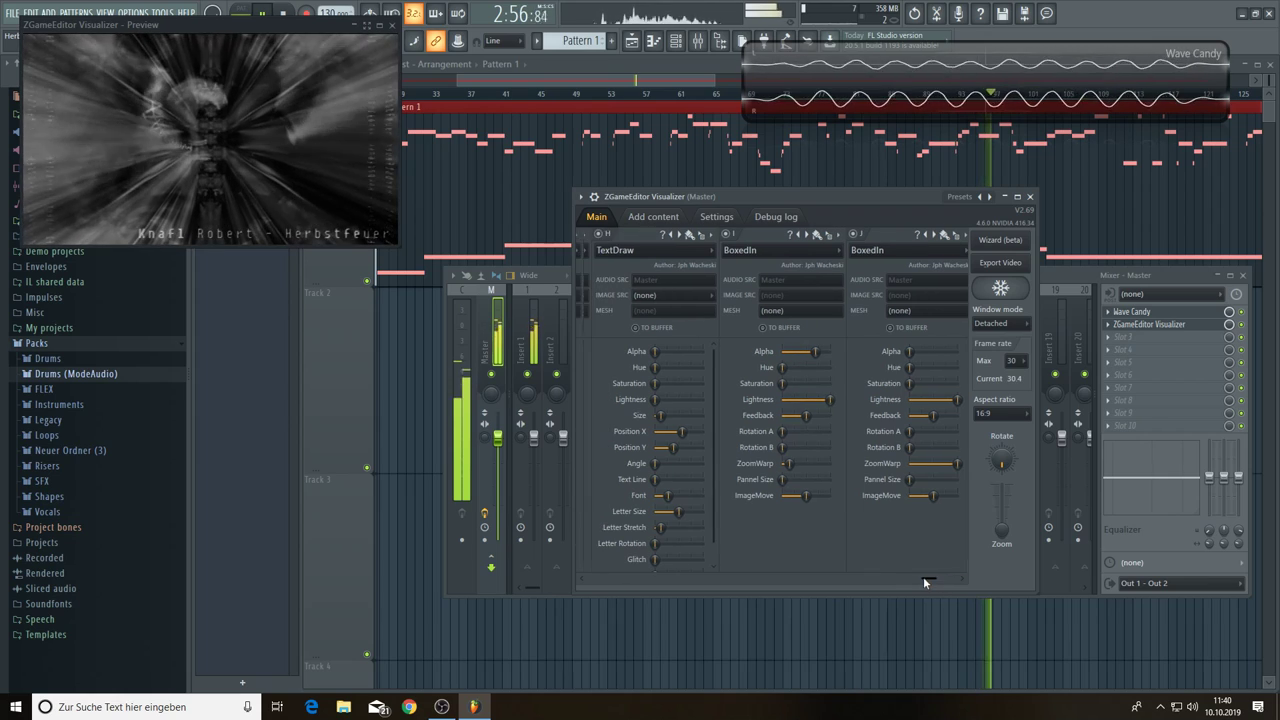
left_click_drag(572, 453, 367, 440)
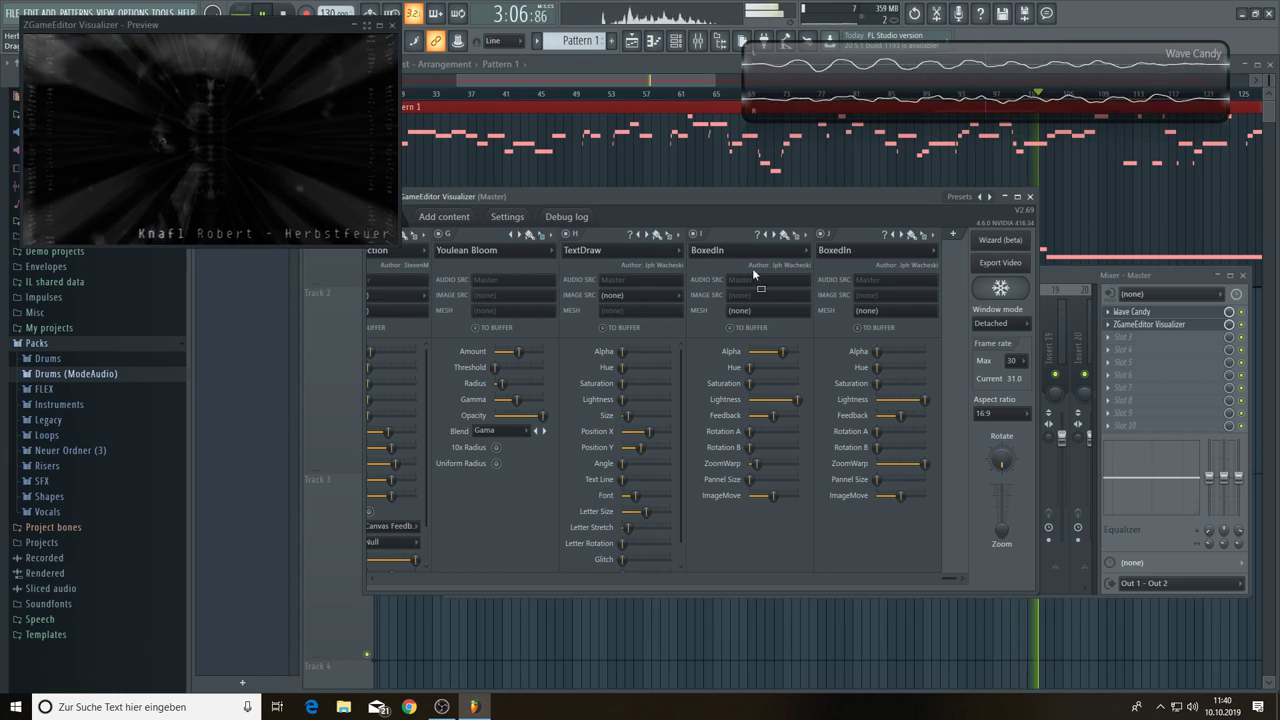
left_click_drag(466, 250, 870, 250)
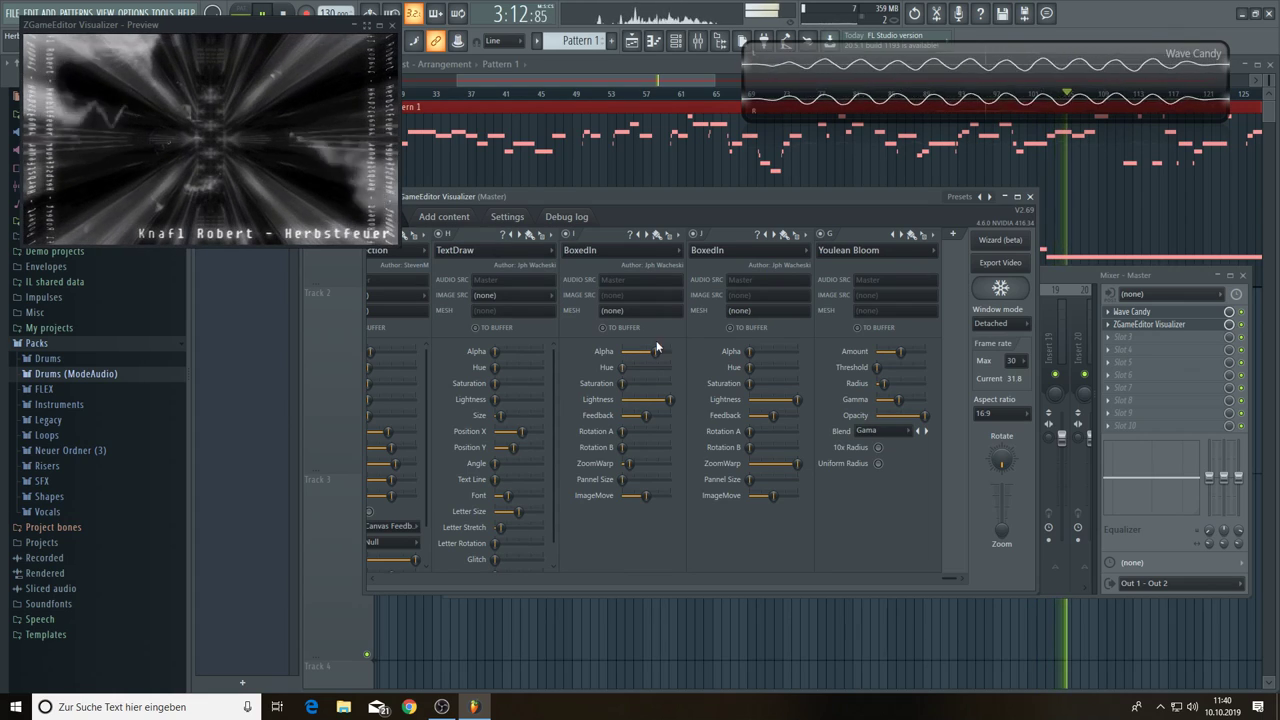
left_click_drag(611, 195, 688, 206)
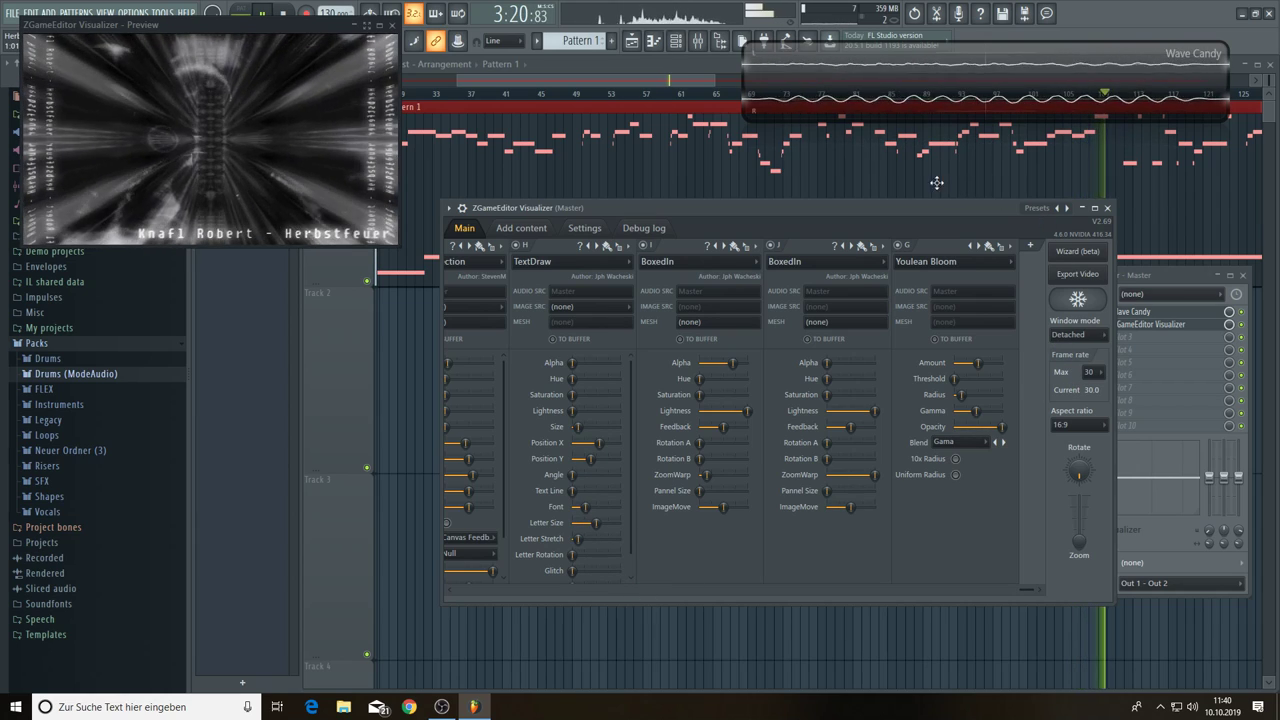
Check the visualization in full screen, return to the windowed preview and reposition it clear of the transport controls.
mouse_move(474, 706)
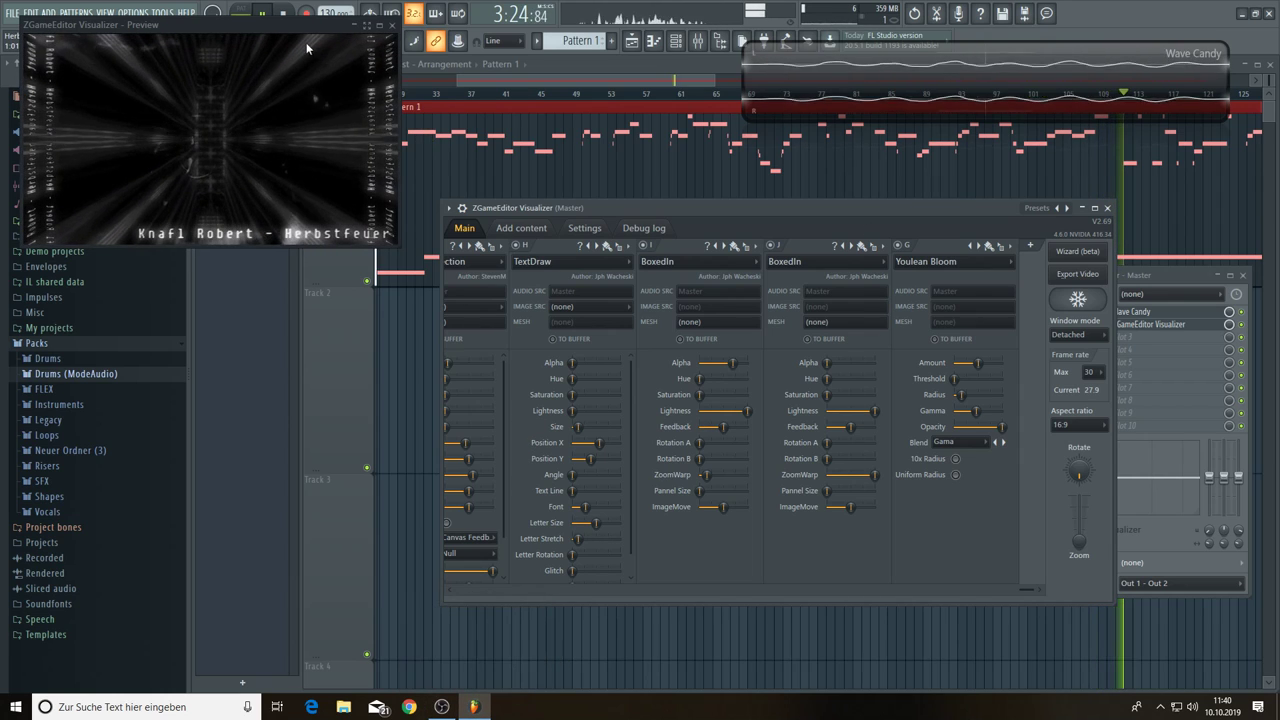
left_click_drag(300, 30, 352, 69)
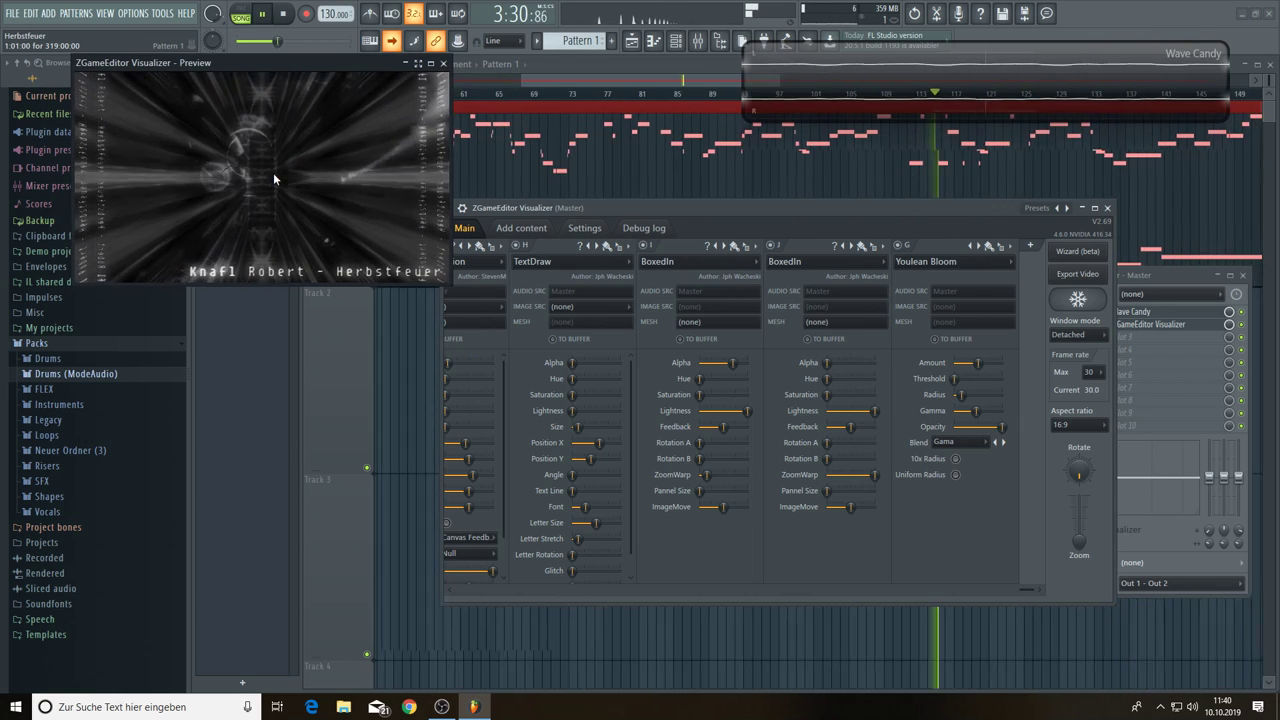
left_click(418, 63)
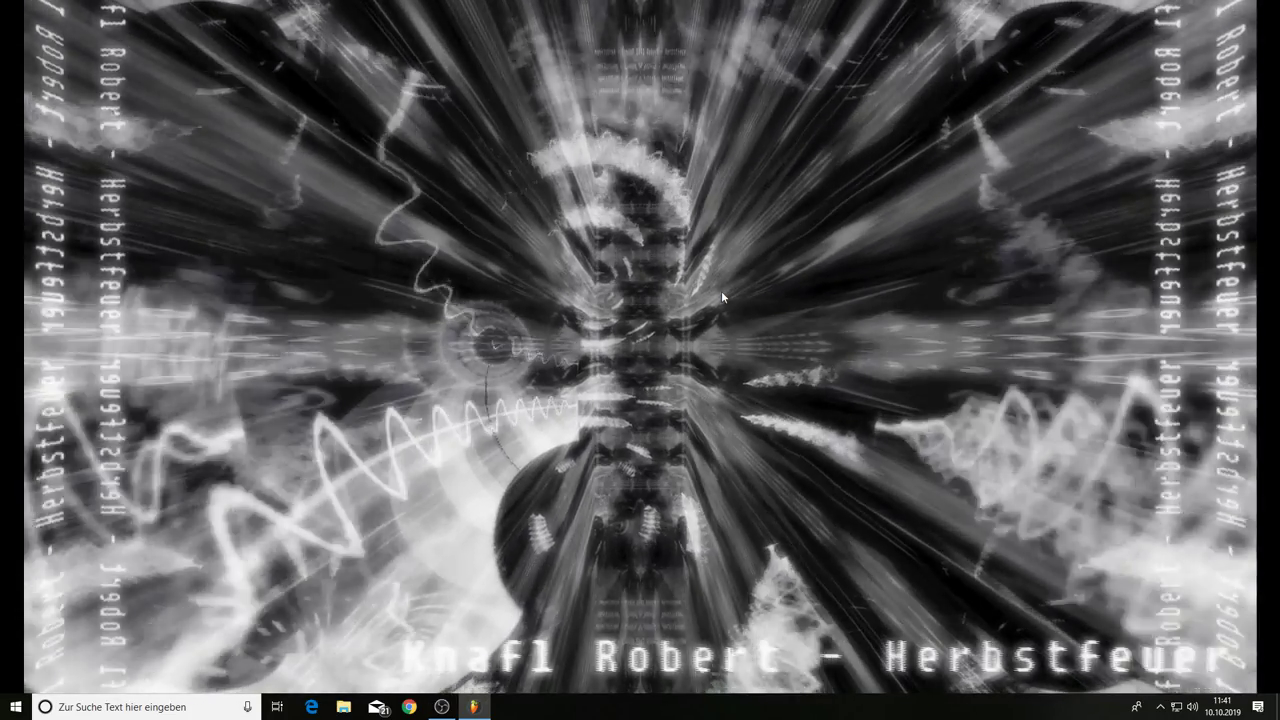
key("Escape")
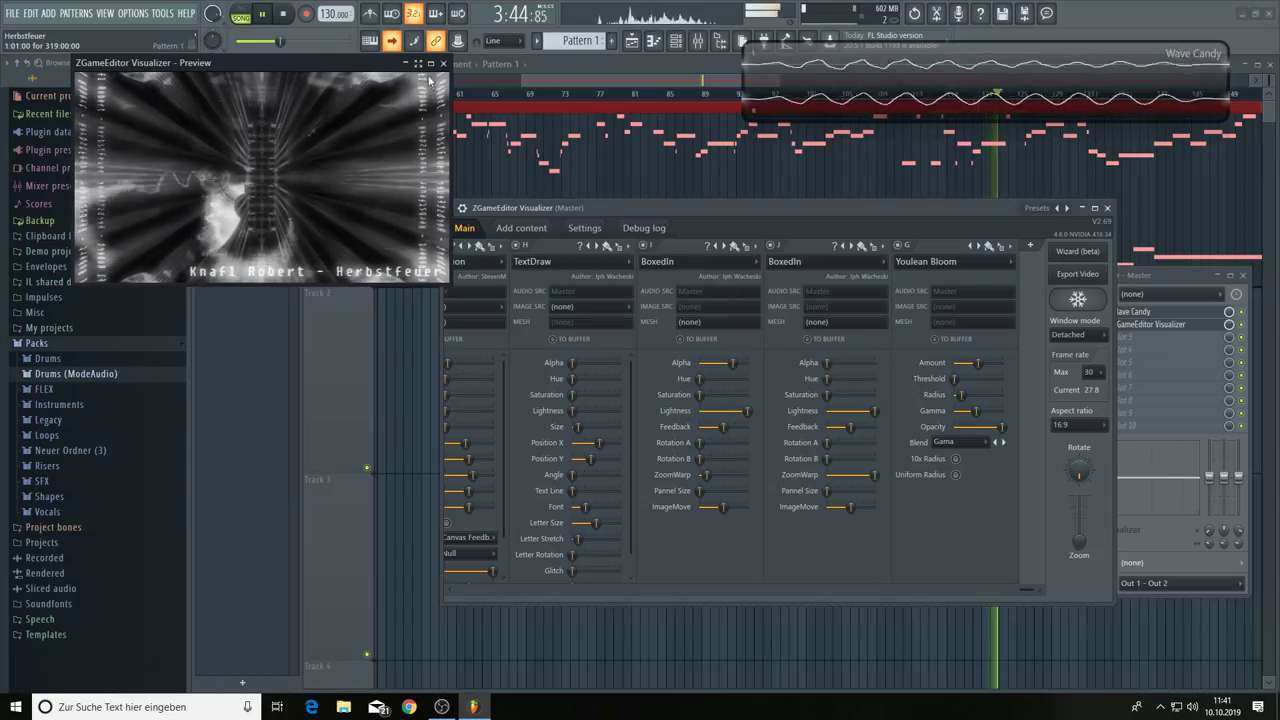
left_click_drag(420, 63, 475, 131)
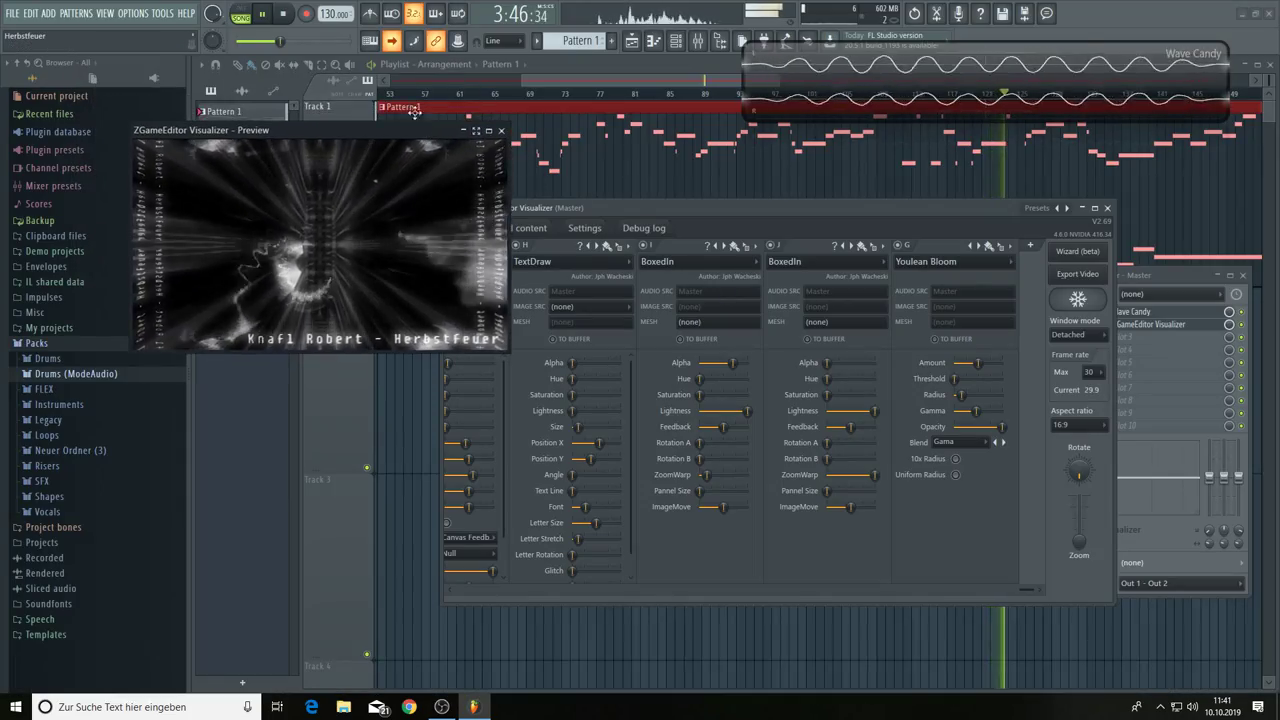
Stop playback and save the project as "Herbstfeuer" in the Projects folder.
left_click(285, 14)
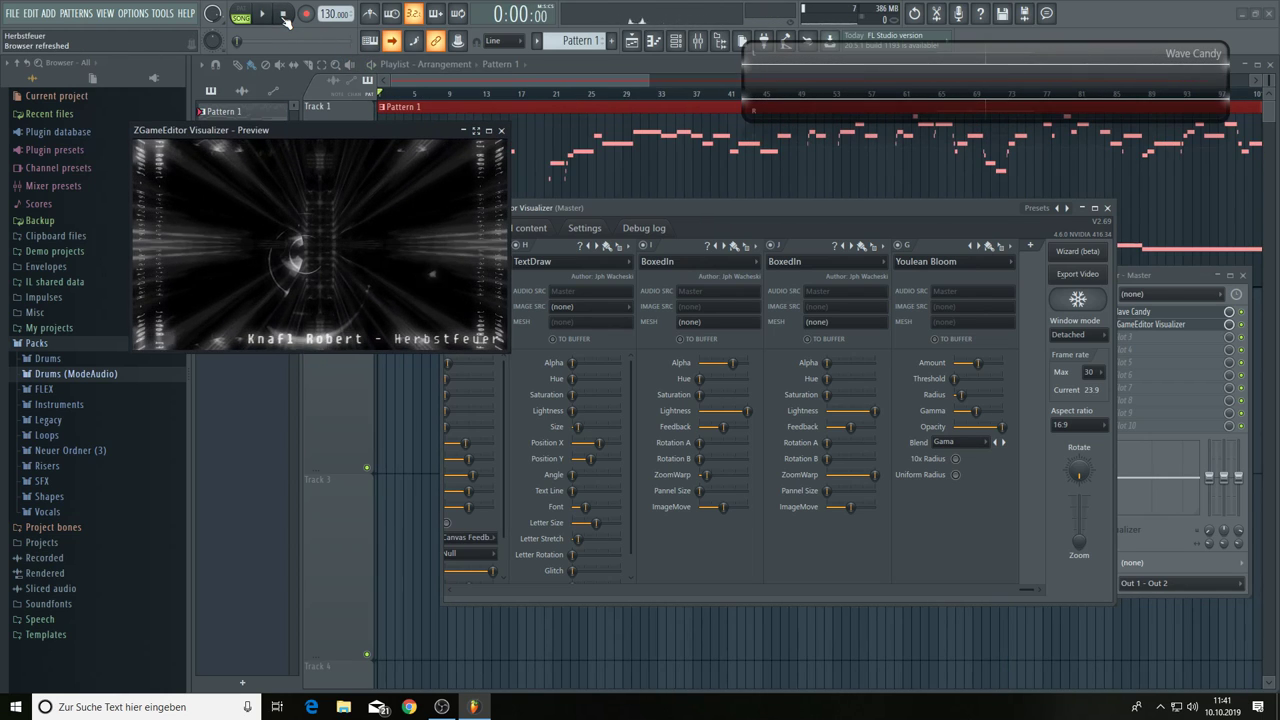
left_click(14, 14)
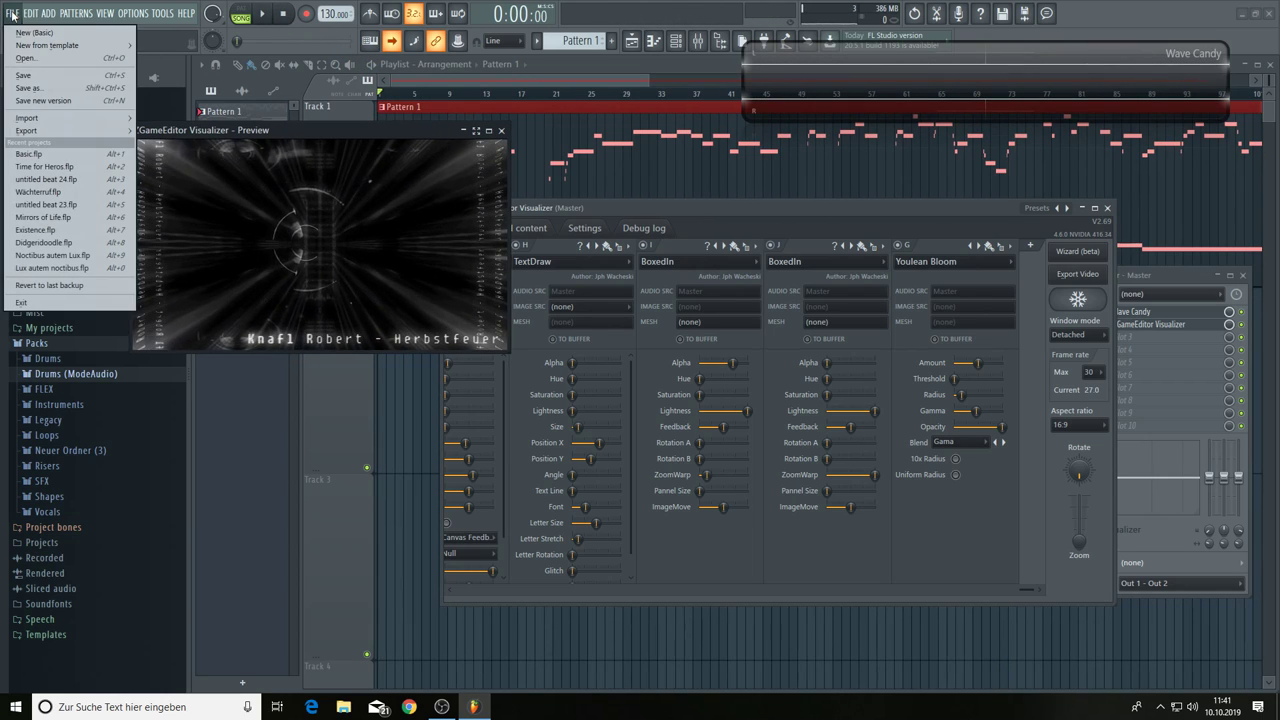
left_click(25, 75)
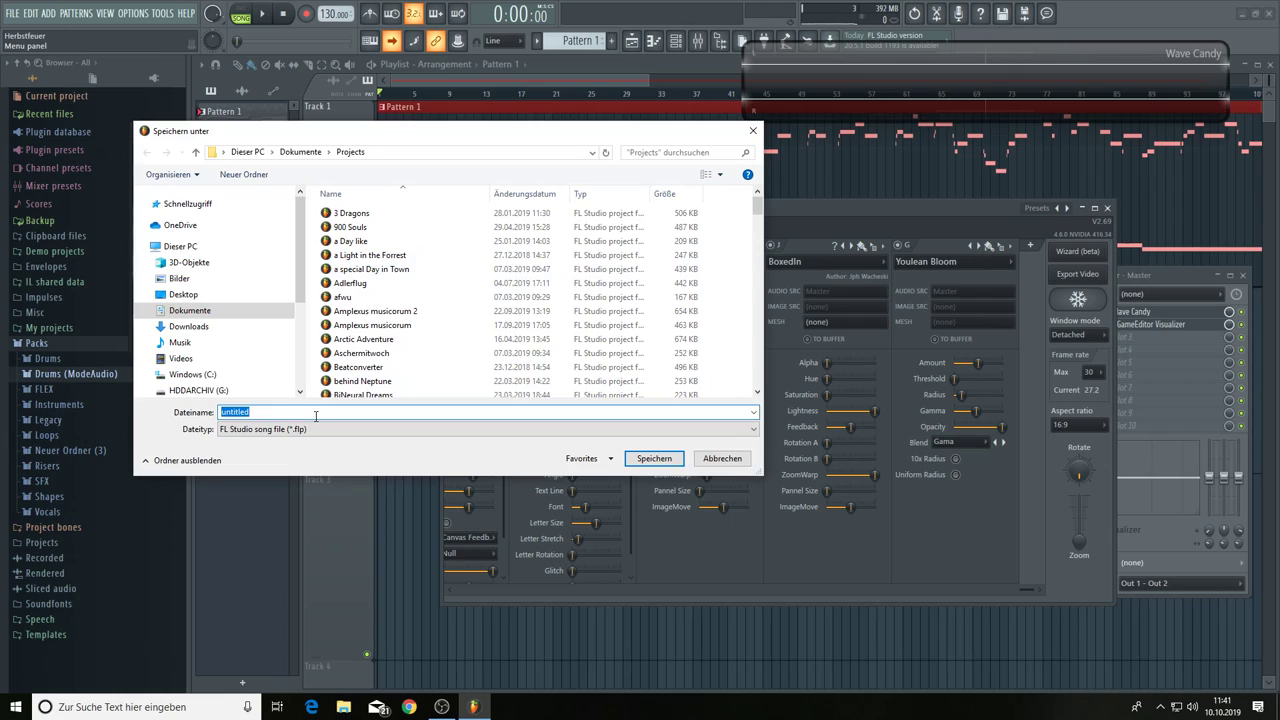
type("Herbstfeuer")
key("Return")
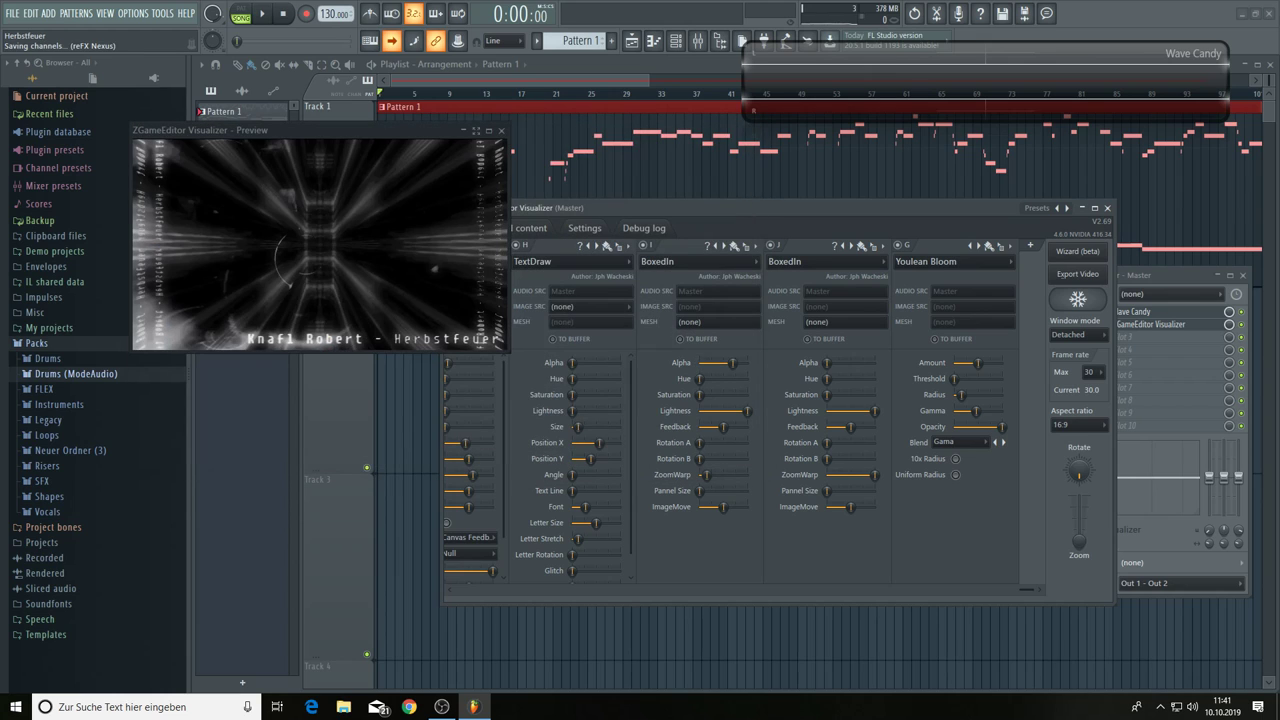